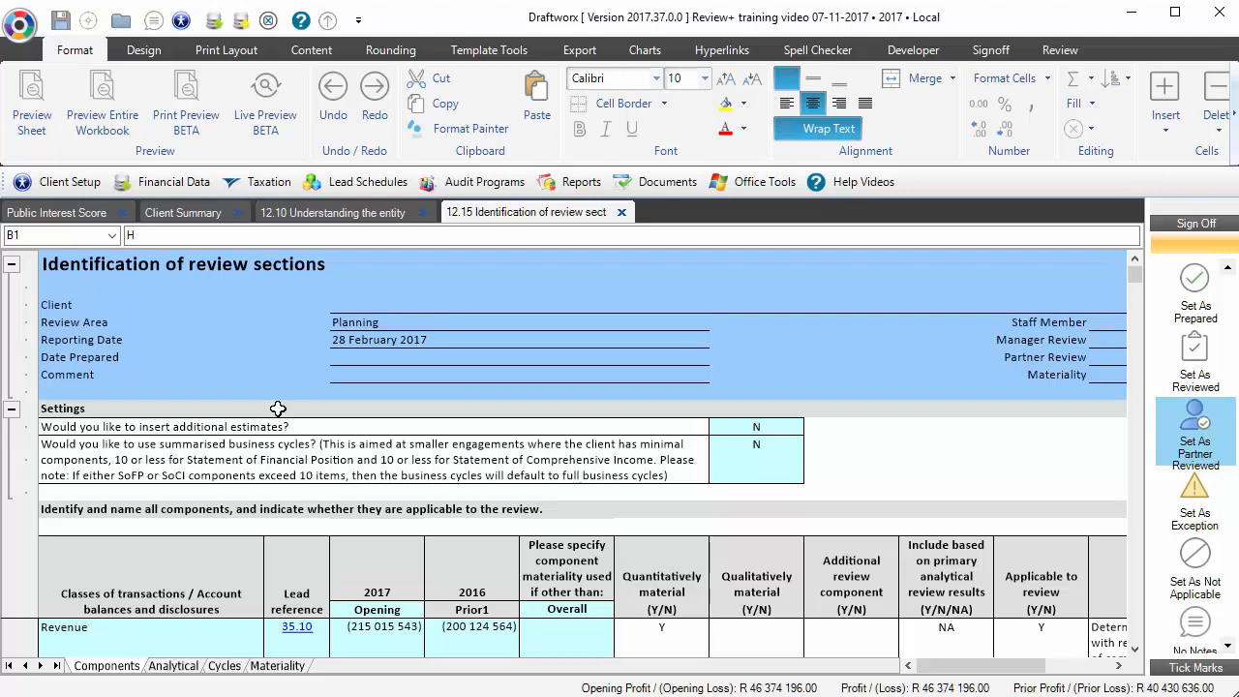
# Collapse the heading details and the Settings section above the components table.
pyautogui.click(12, 265)
pyautogui.click(12, 288)
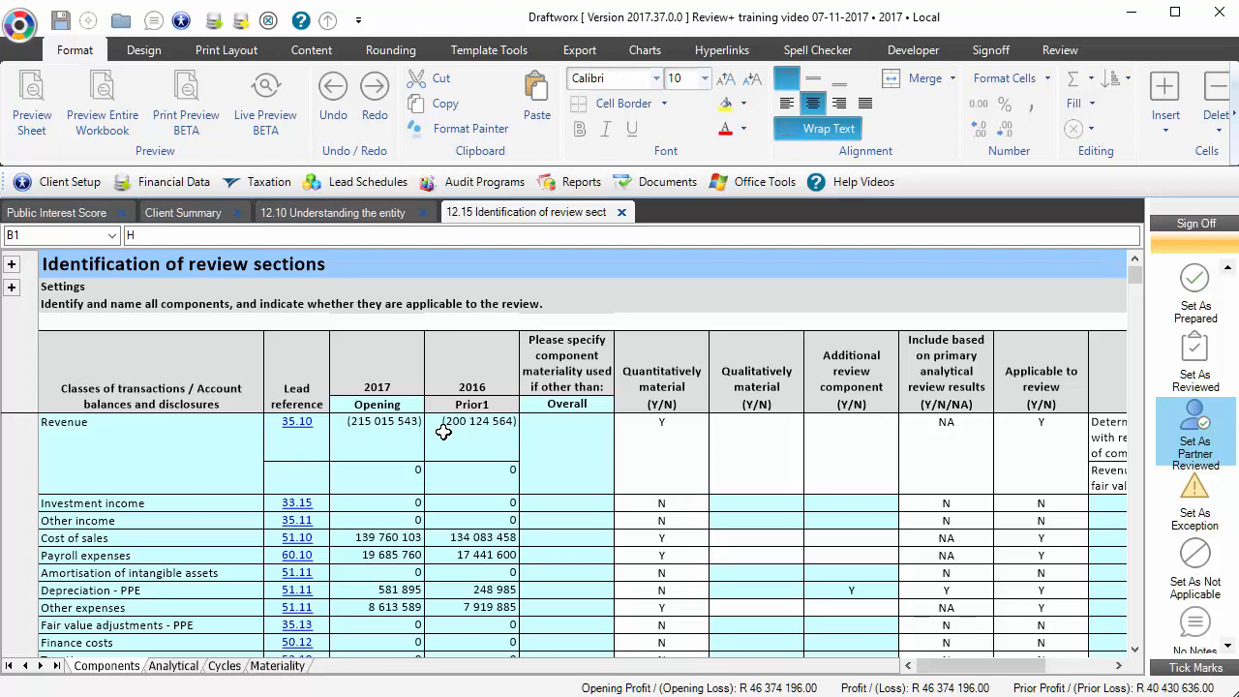
pyautogui.click(371, 429)
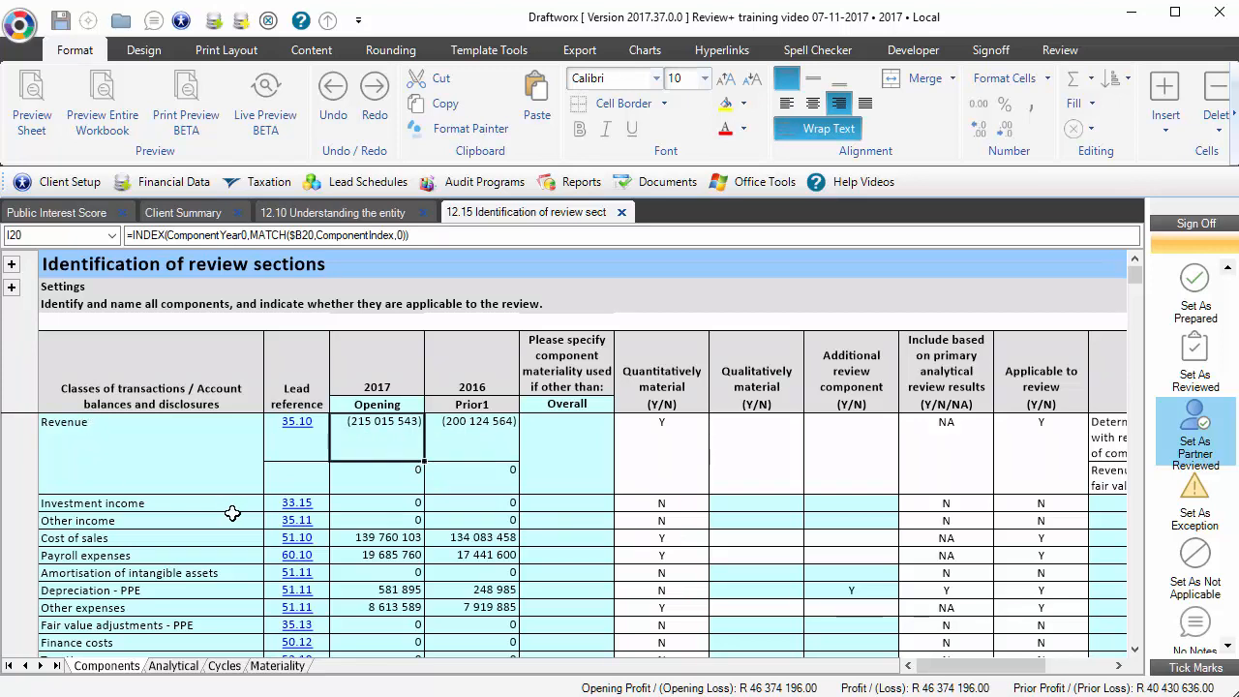
# Try Total Assets and Overall as Revenue's component materiality, and clear the entry again.
pyautogui.click(571, 453)
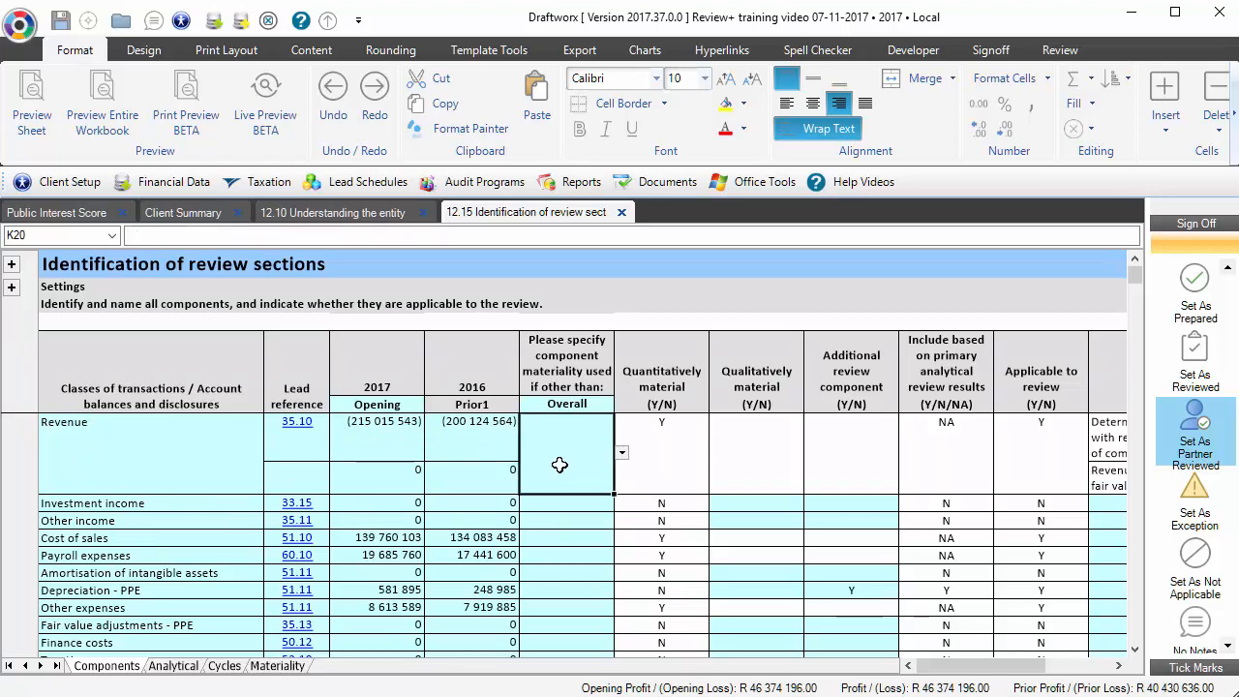
pyautogui.click(623, 453)
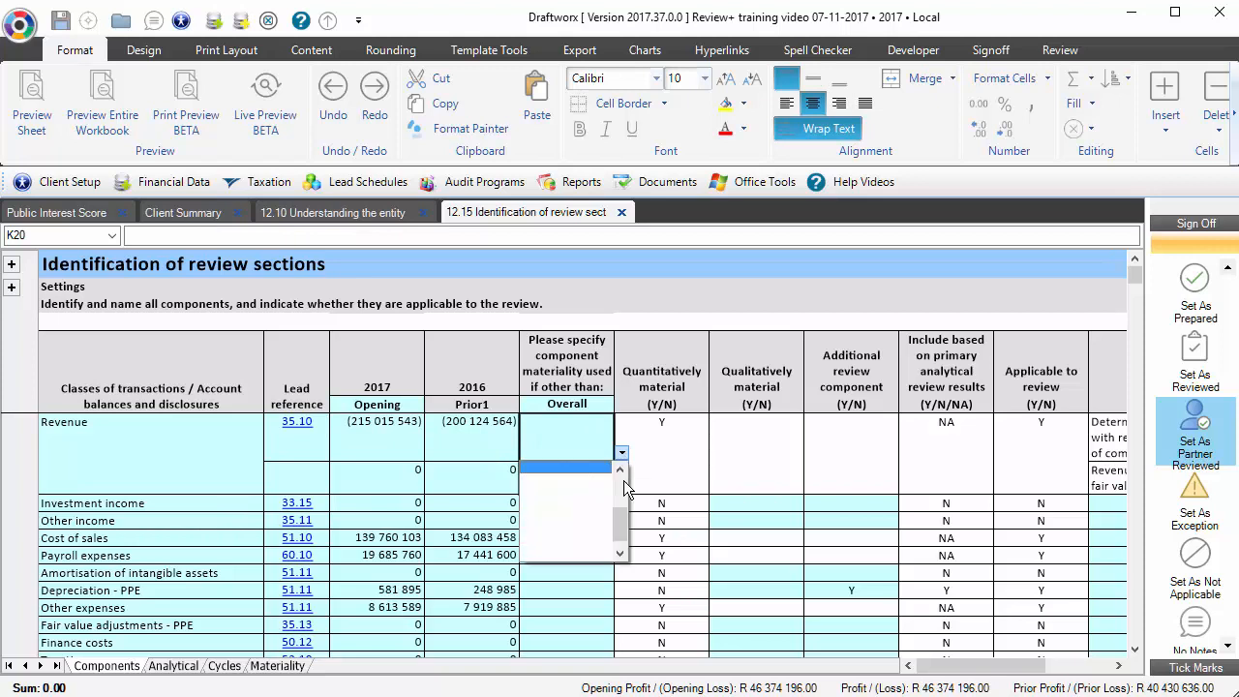
pyautogui.moveTo(616, 495); pyautogui.dragTo(616, 487)
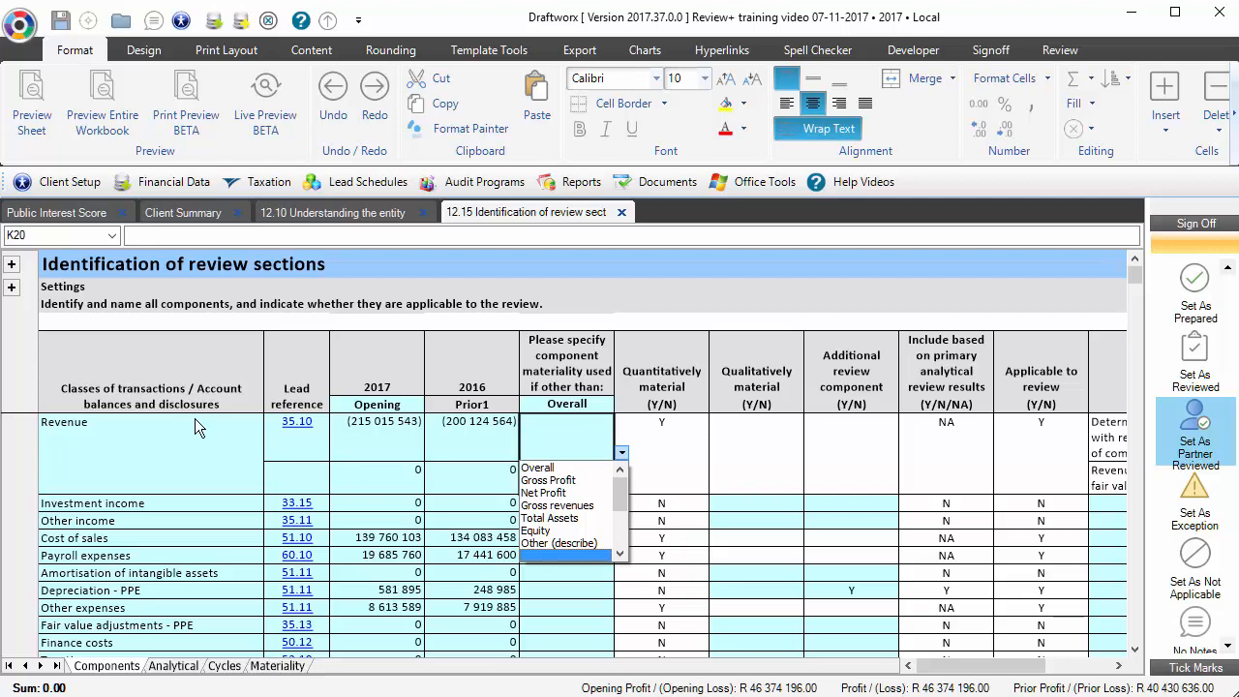
pyautogui.click(576, 520)
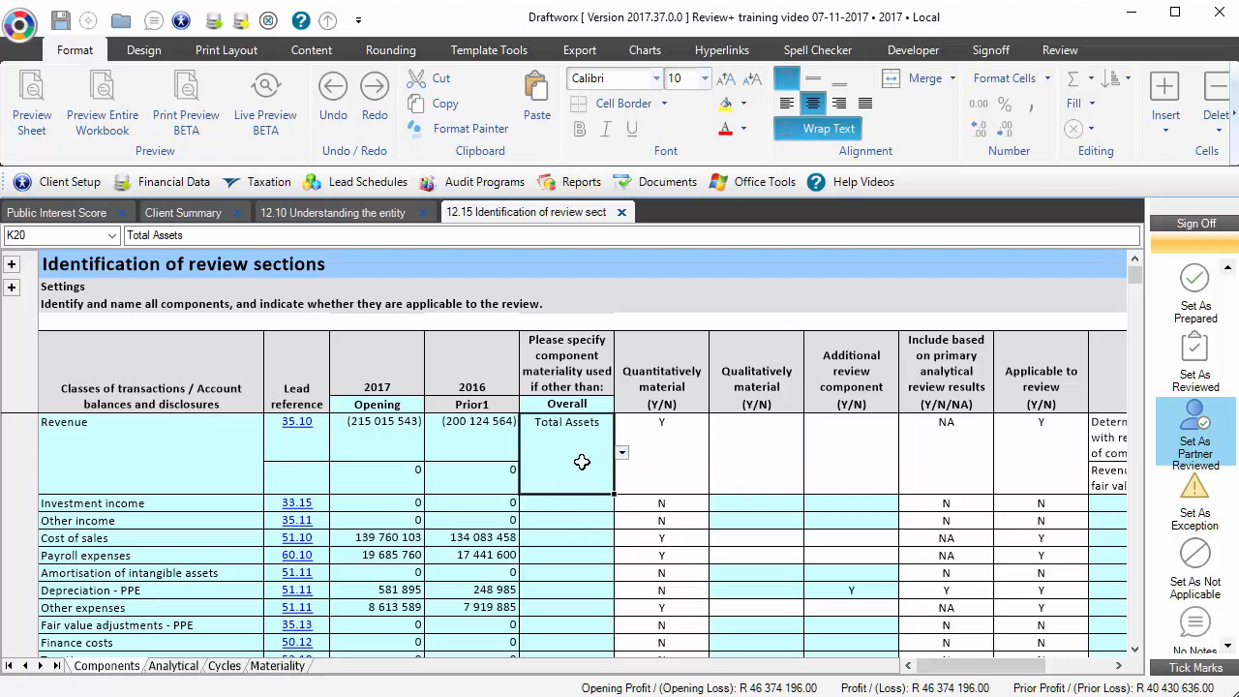
pyautogui.click(623, 453)
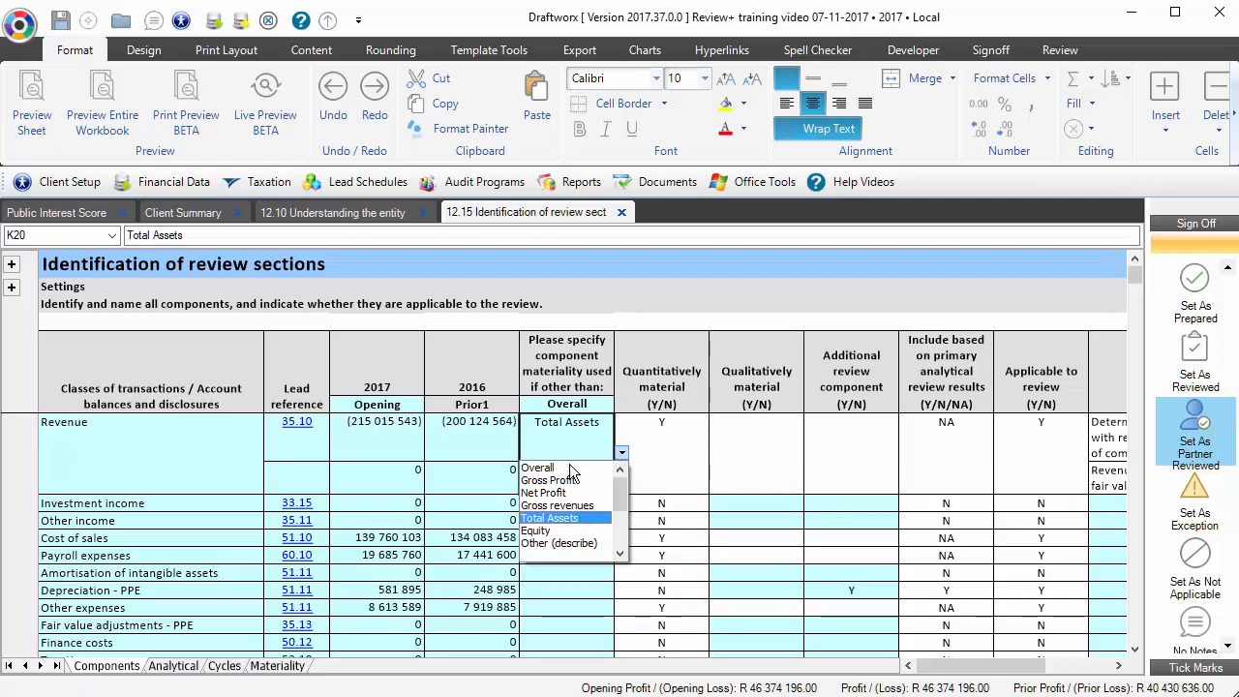
pyautogui.click(569, 466)
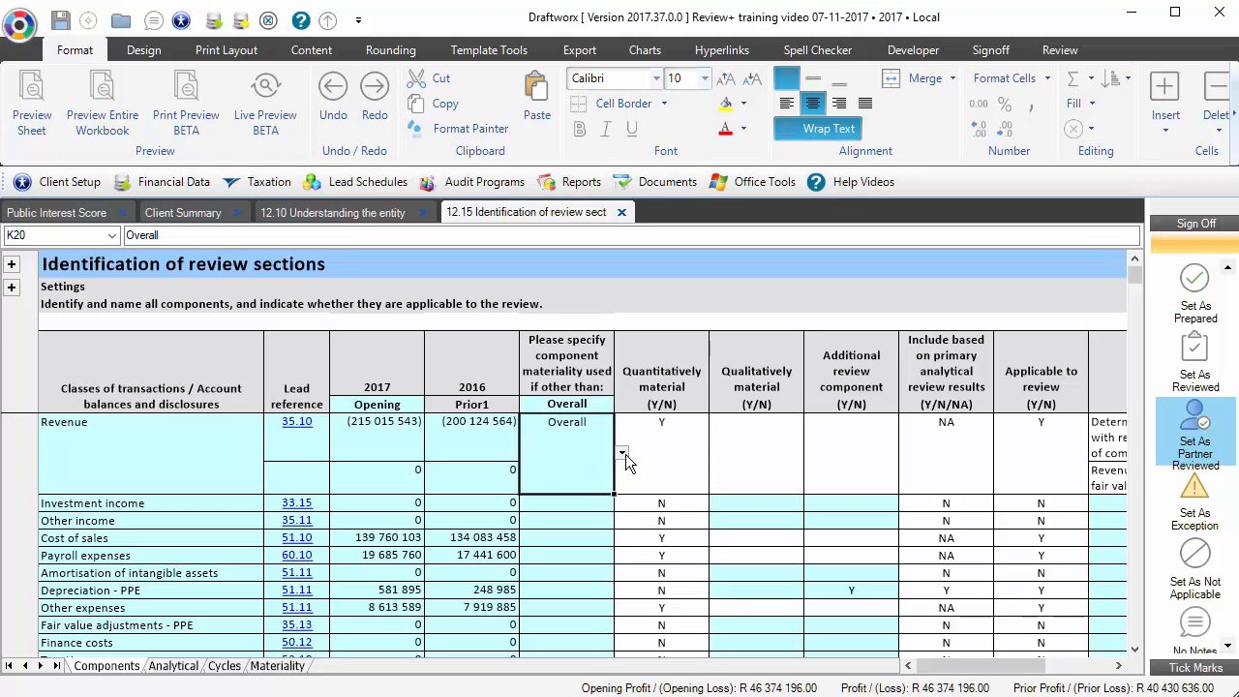
pyautogui.press('Delete')
# Examine the default materiality base, Revenue's 2017 opening balance and the formula behind its quantitatively material answer.
pyautogui.click(571, 404)
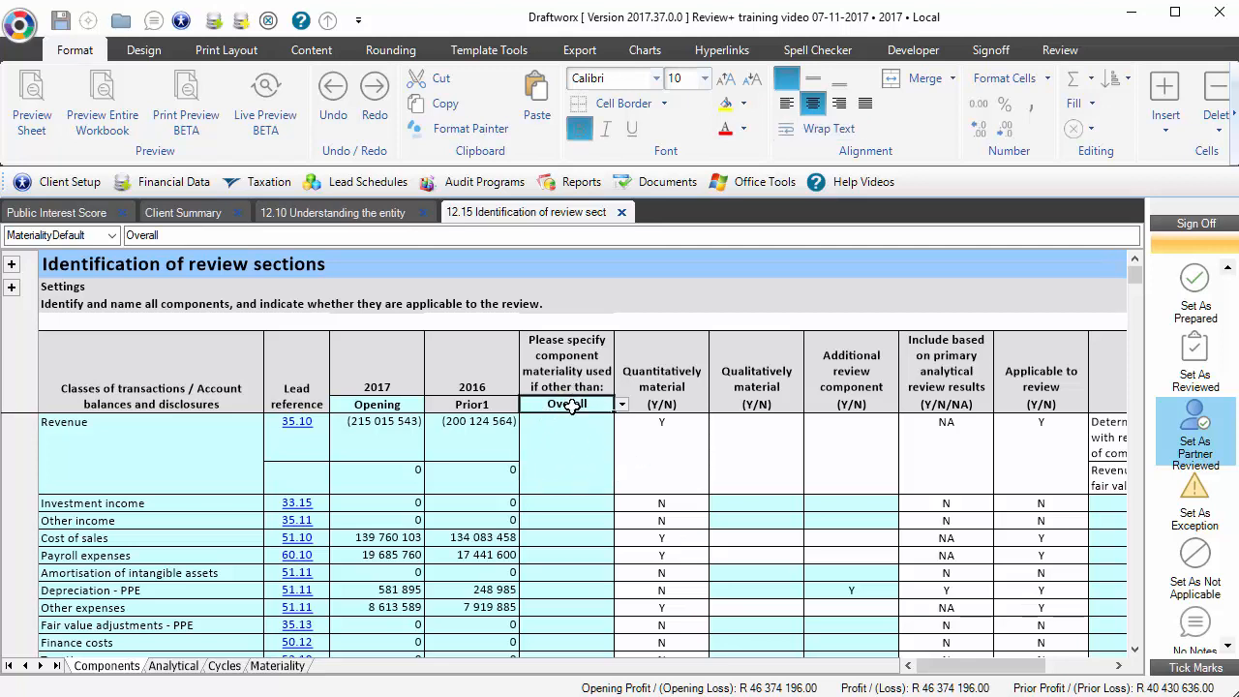
pyautogui.click(659, 462)
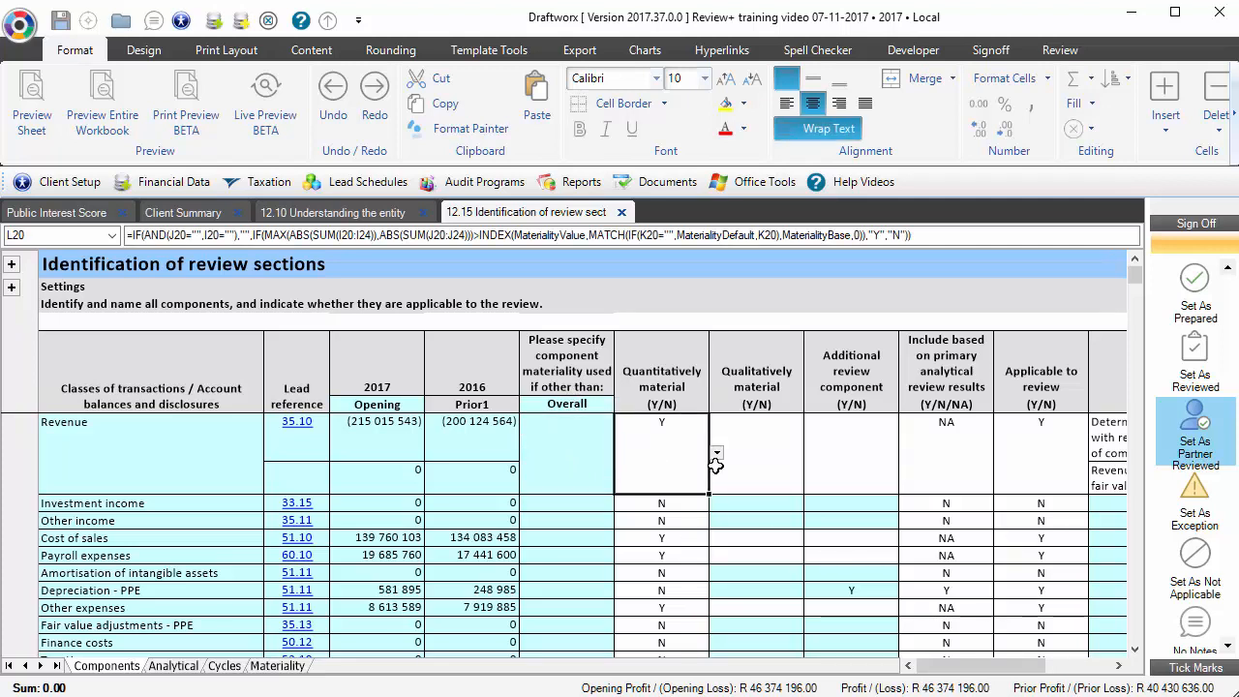
pyautogui.click(401, 431)
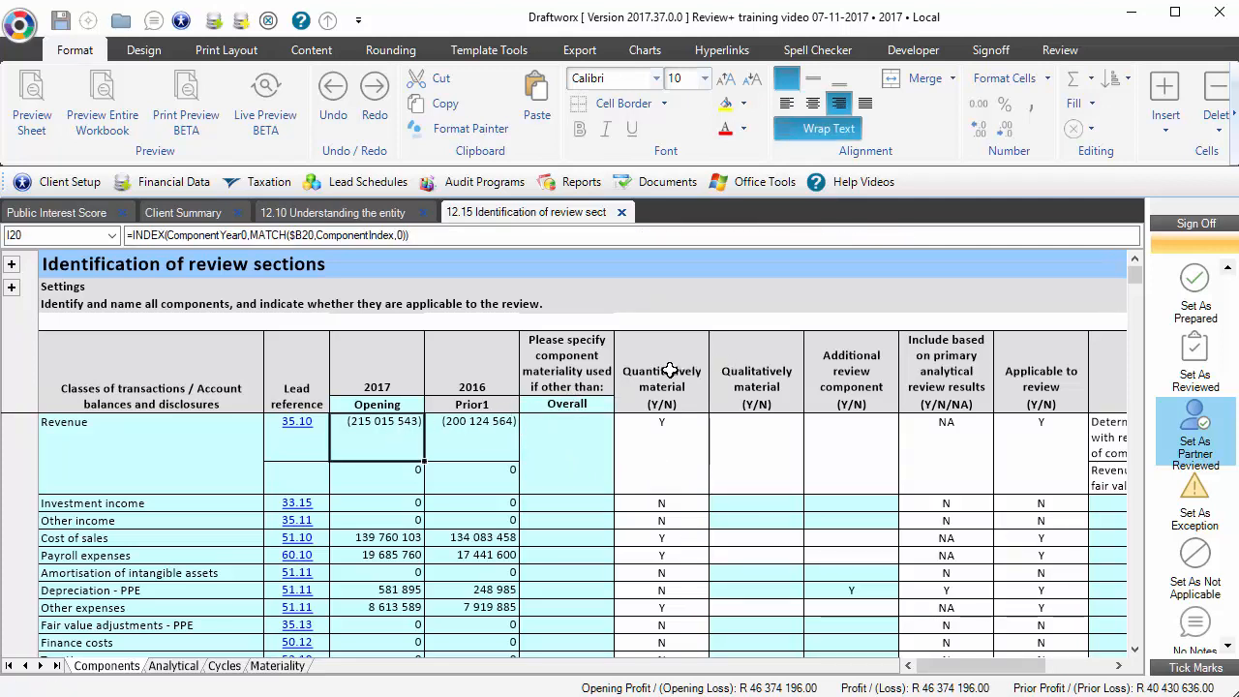
pyautogui.moveTo(662, 373); pyautogui.dragTo(654, 499)
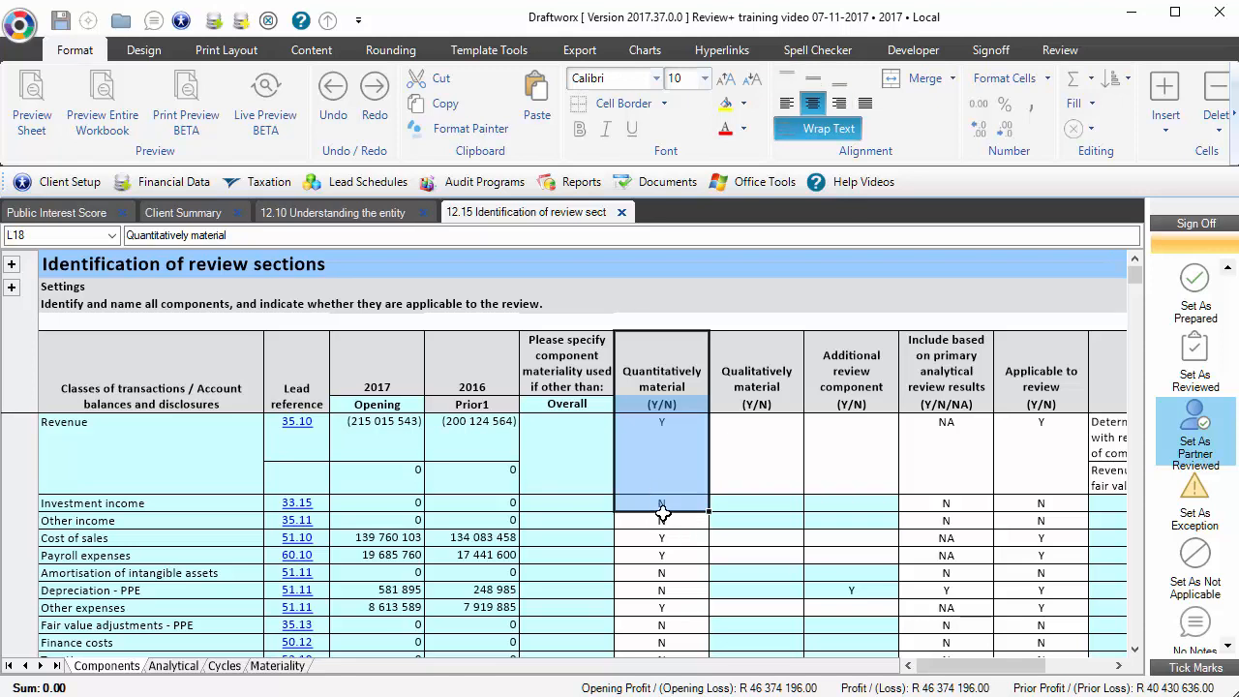
pyautogui.click(678, 448)
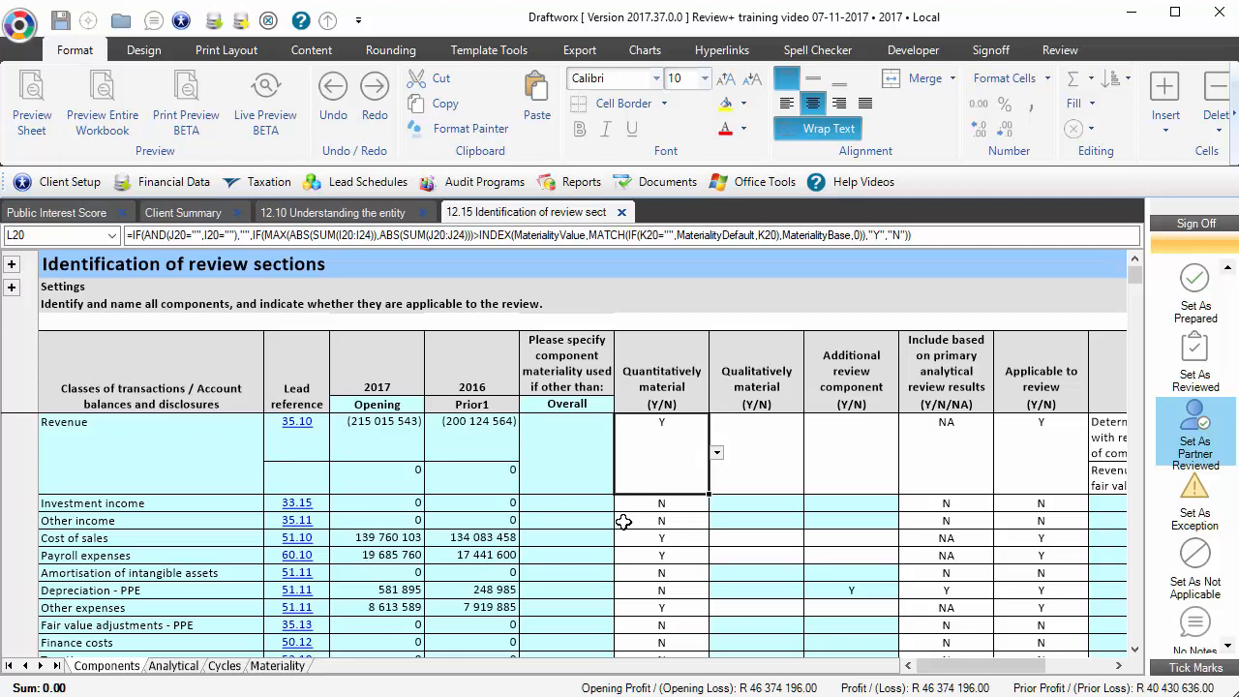
# Examine the balances and the quantitative and qualitative materiality answers for Investment income and Other income.
pyautogui.click(675, 506)
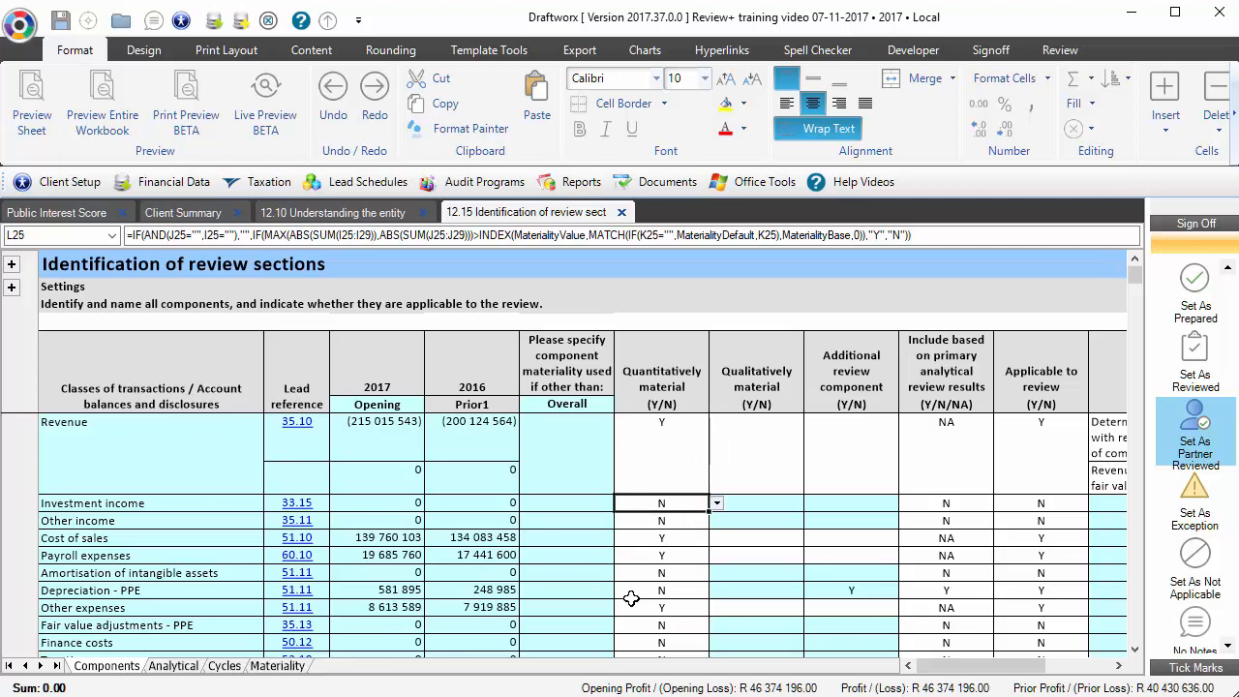
pyautogui.click(786, 502)
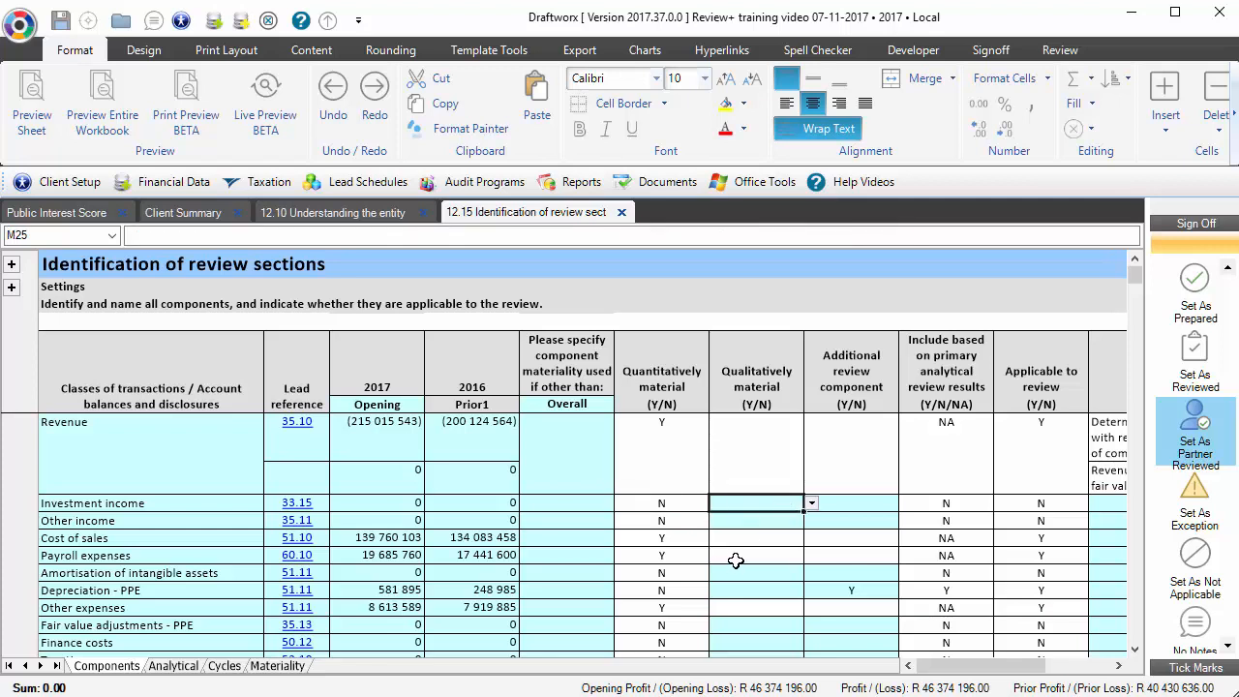
pyautogui.click(89, 504)
pyautogui.click(87, 520)
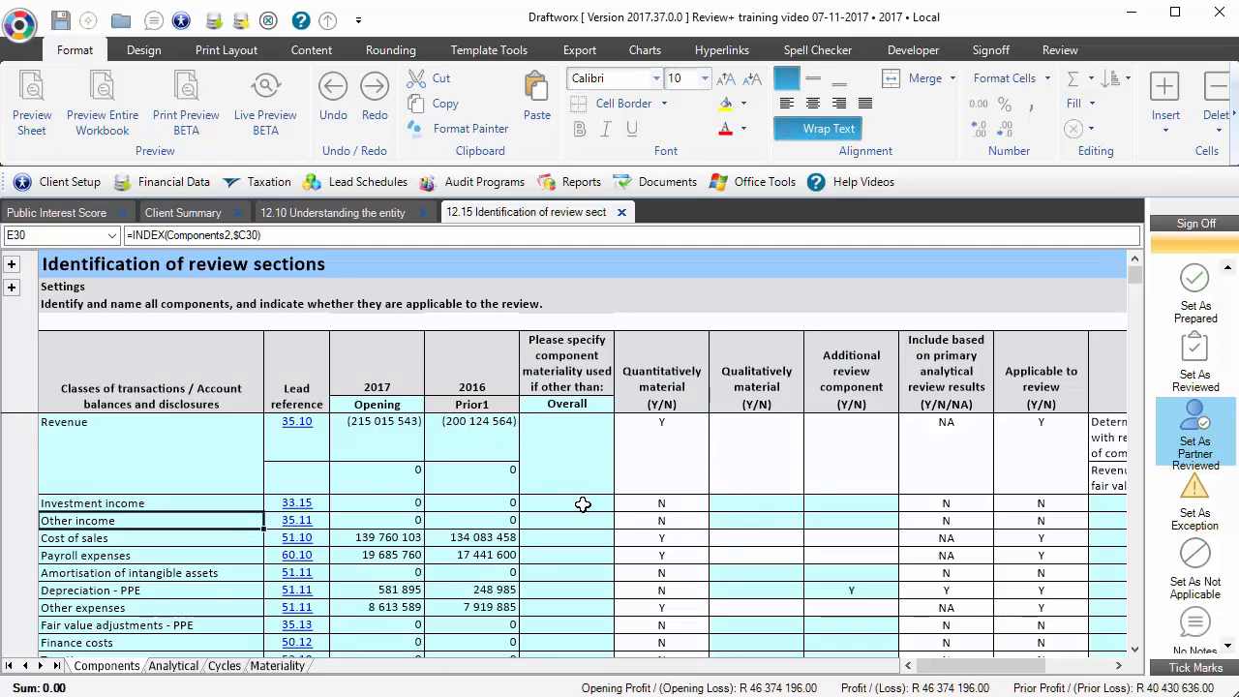
pyautogui.click(418, 505)
pyautogui.moveTo(419, 506); pyautogui.dragTo(816, 515)
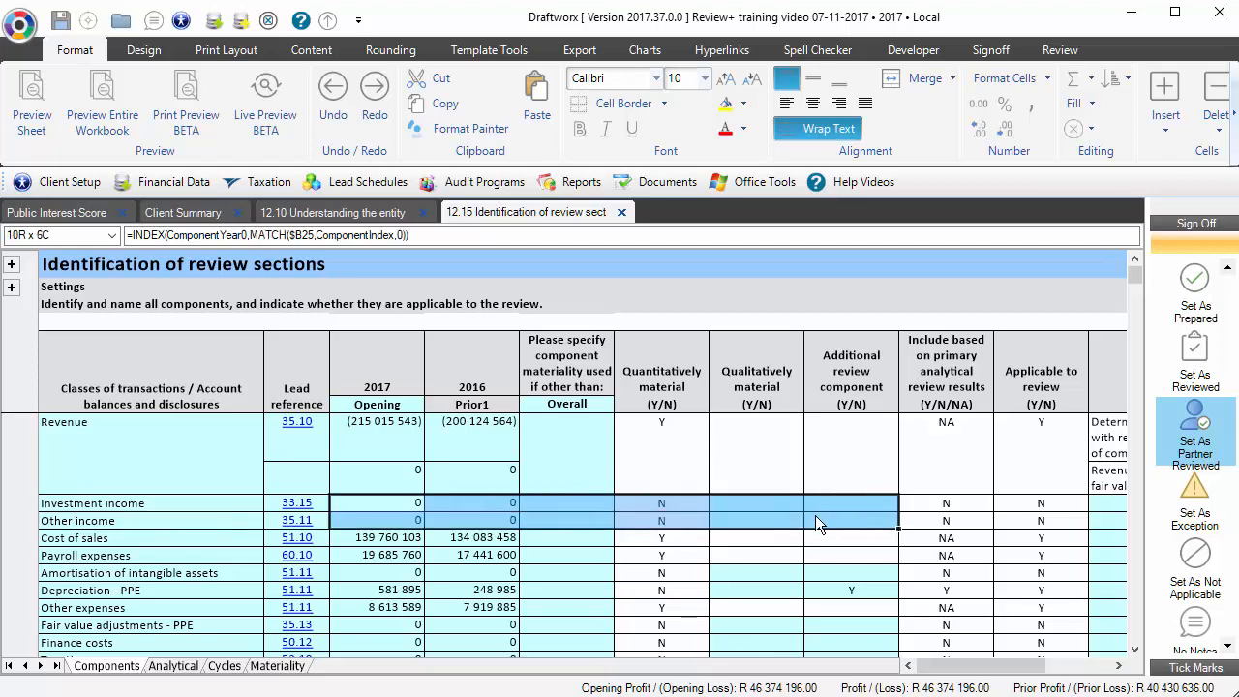
pyautogui.click(765, 505)
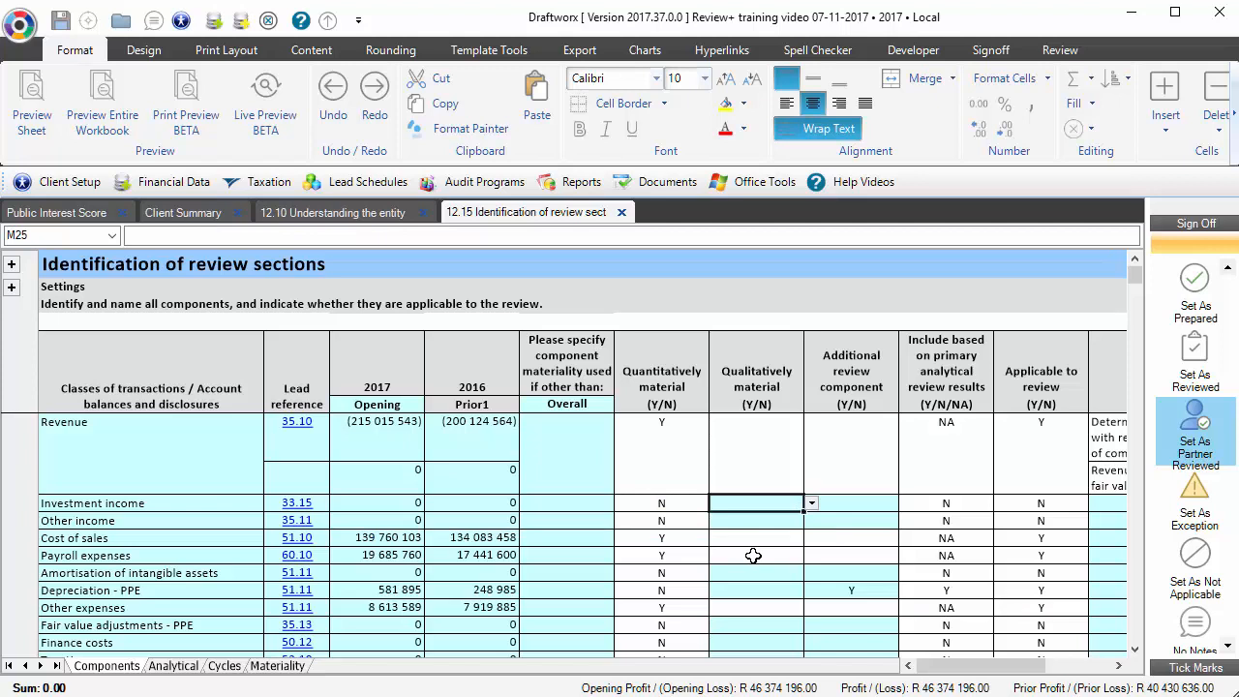
# Examine the Depreciation - PPE row's balances, quantitatively material answer and additional review component formula.
pyautogui.scroll(-1, 753, 556)
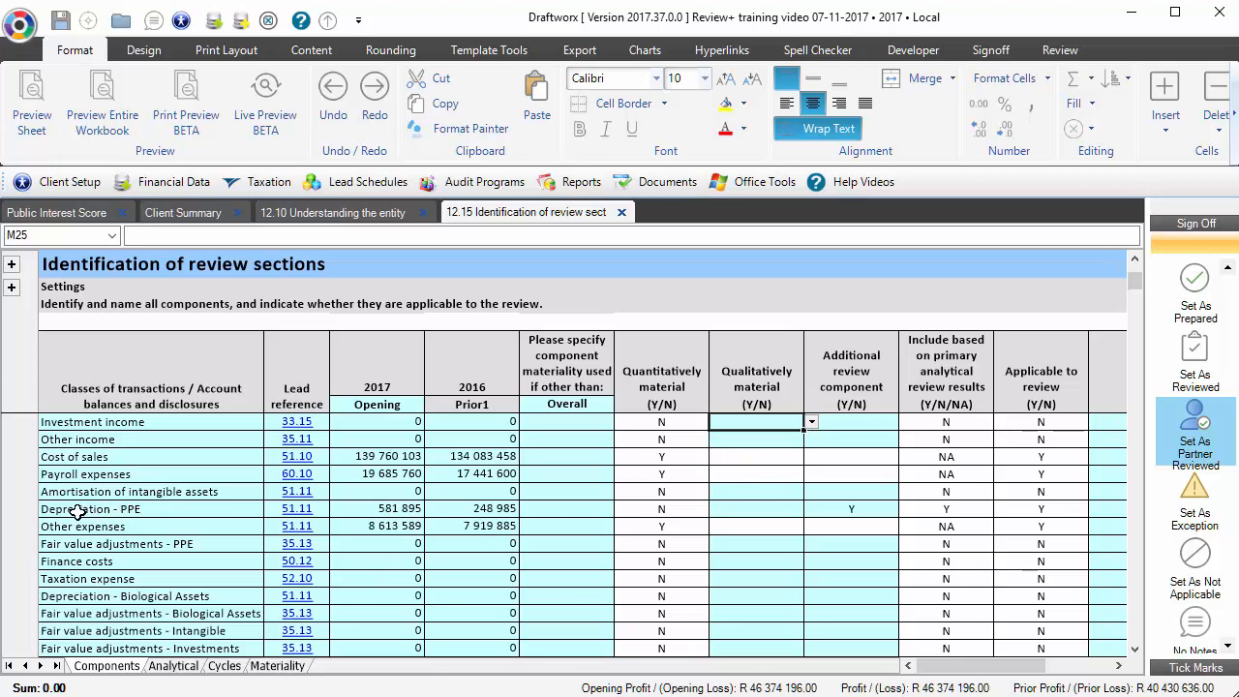
pyautogui.moveTo(77, 513); pyautogui.dragTo(527, 516)
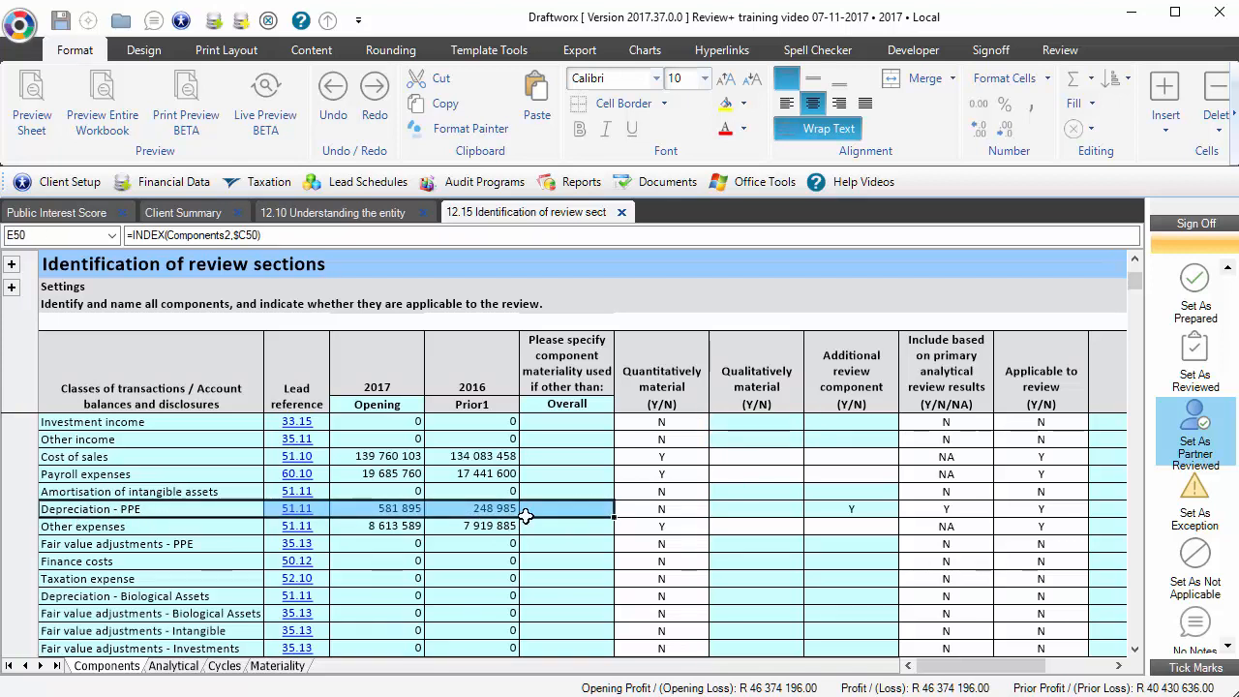
pyautogui.click(419, 508)
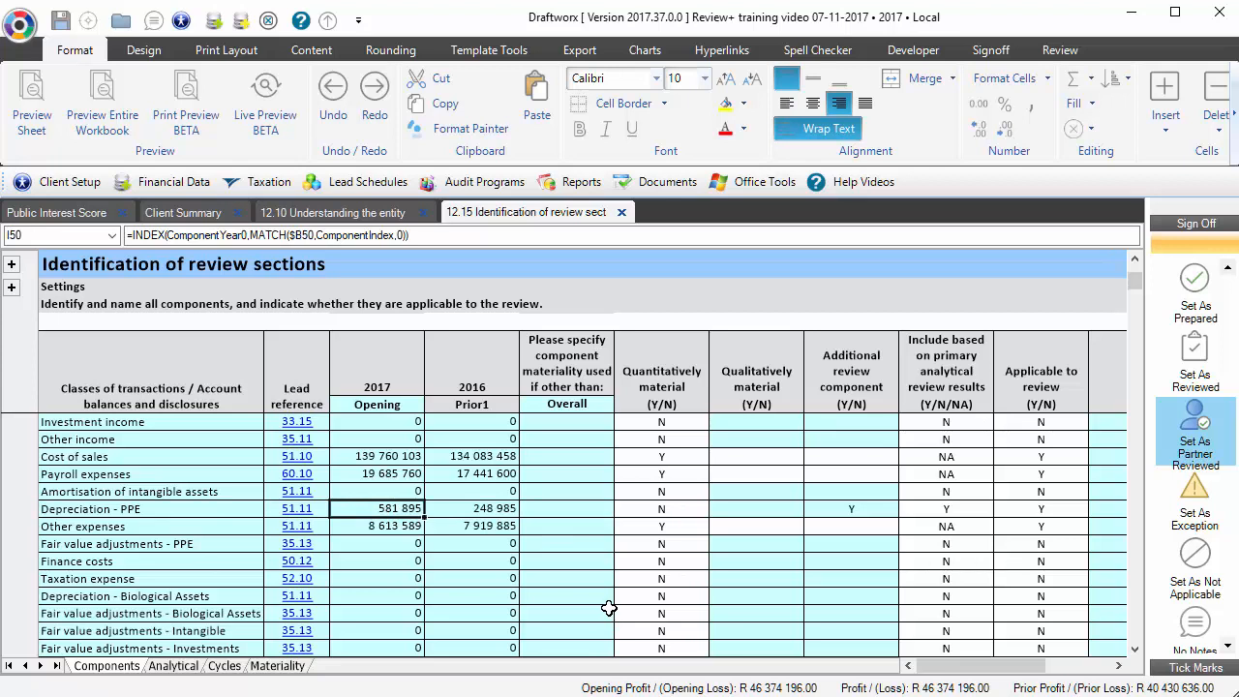
pyautogui.click(679, 511)
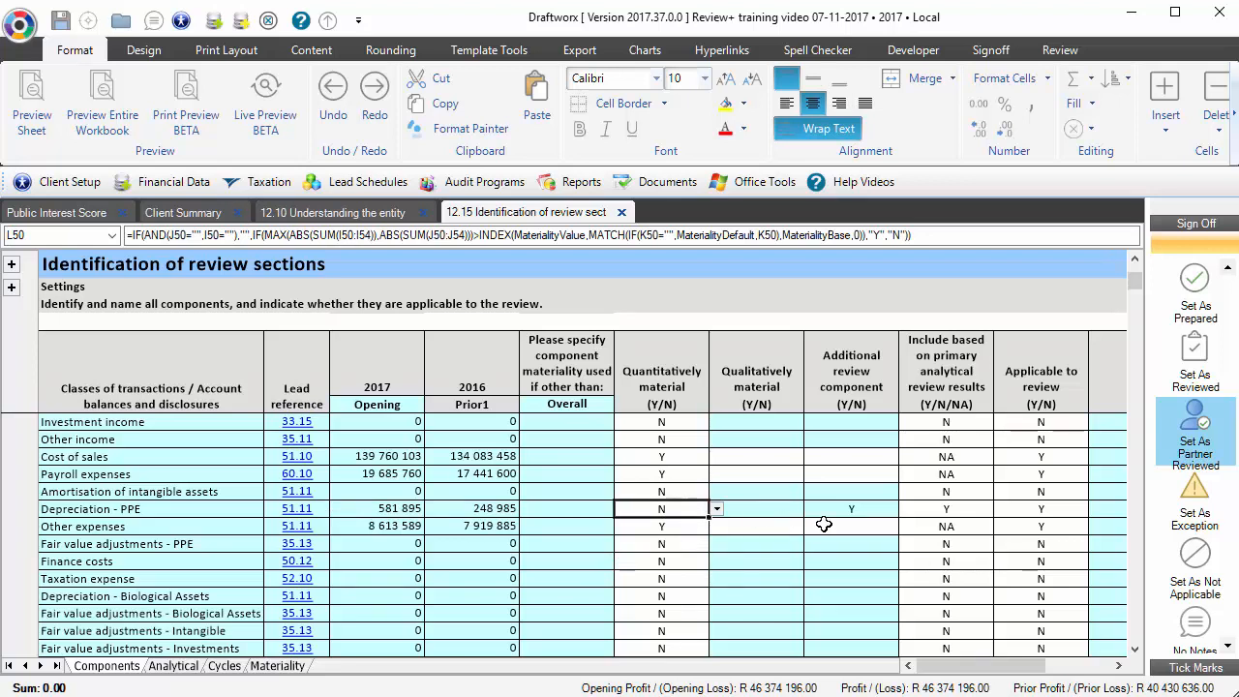
pyautogui.click(890, 518)
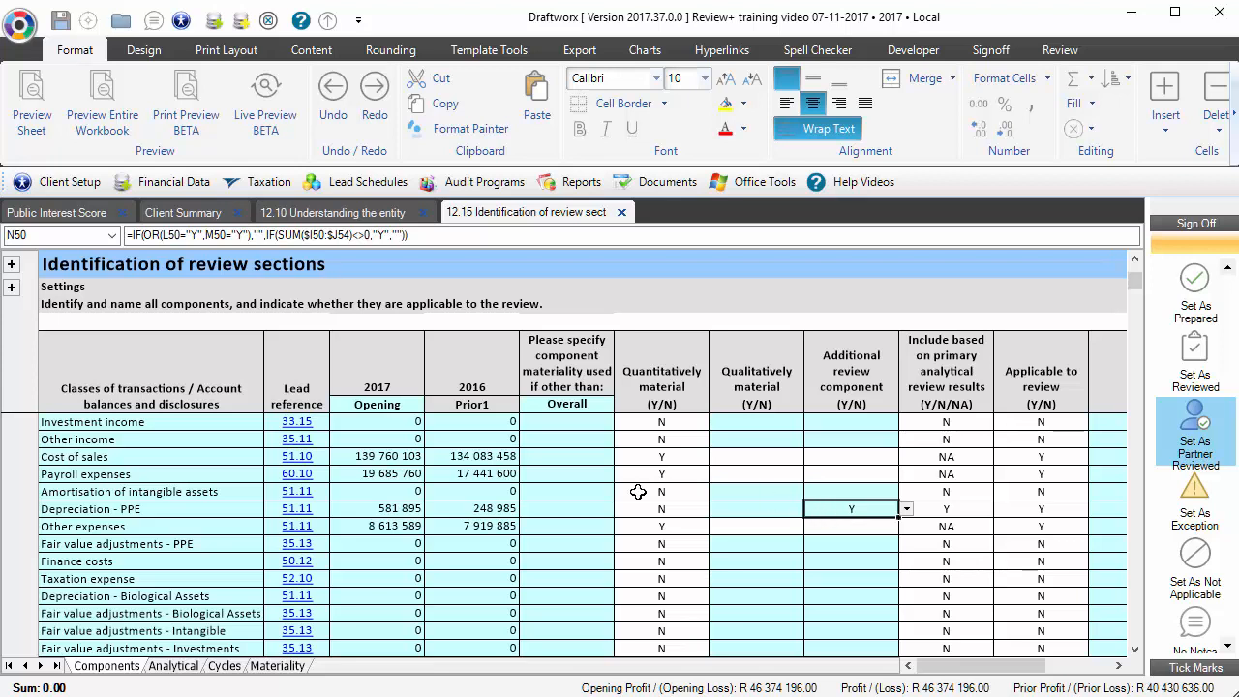
# Try Y as Depreciation - PPE's qualitatively material answer, set it to N instead, and check its additional review component.
pyautogui.click(764, 505)
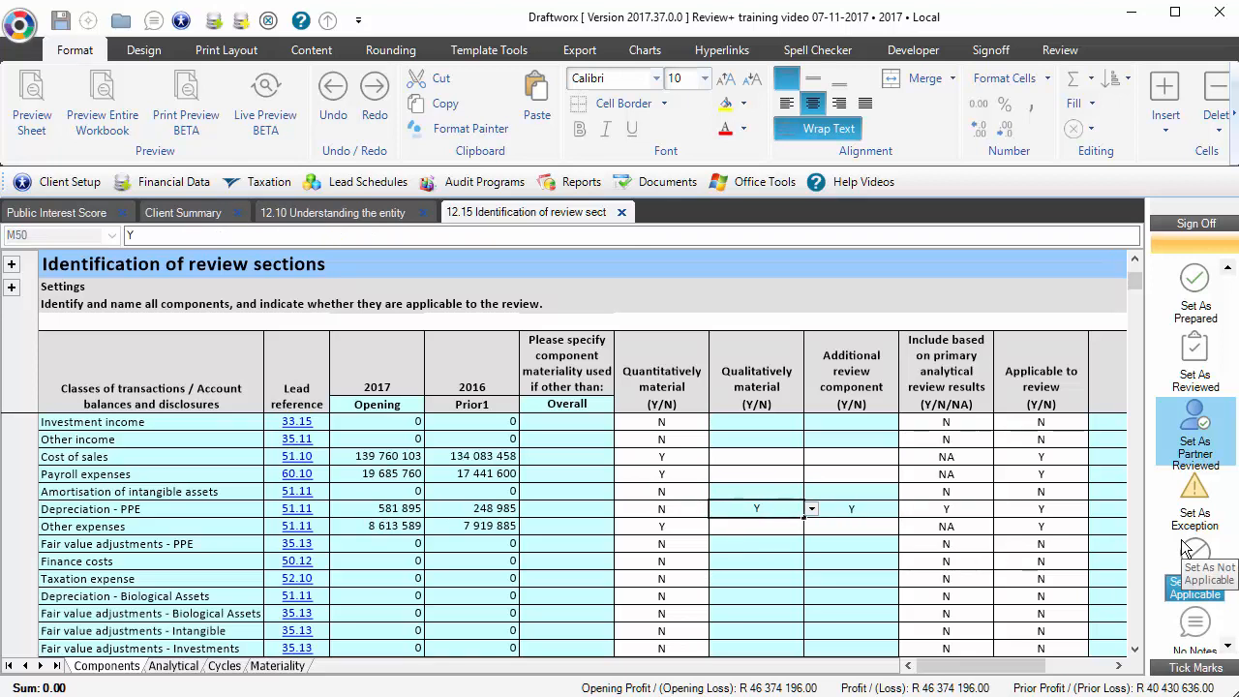
pyautogui.write('Y')
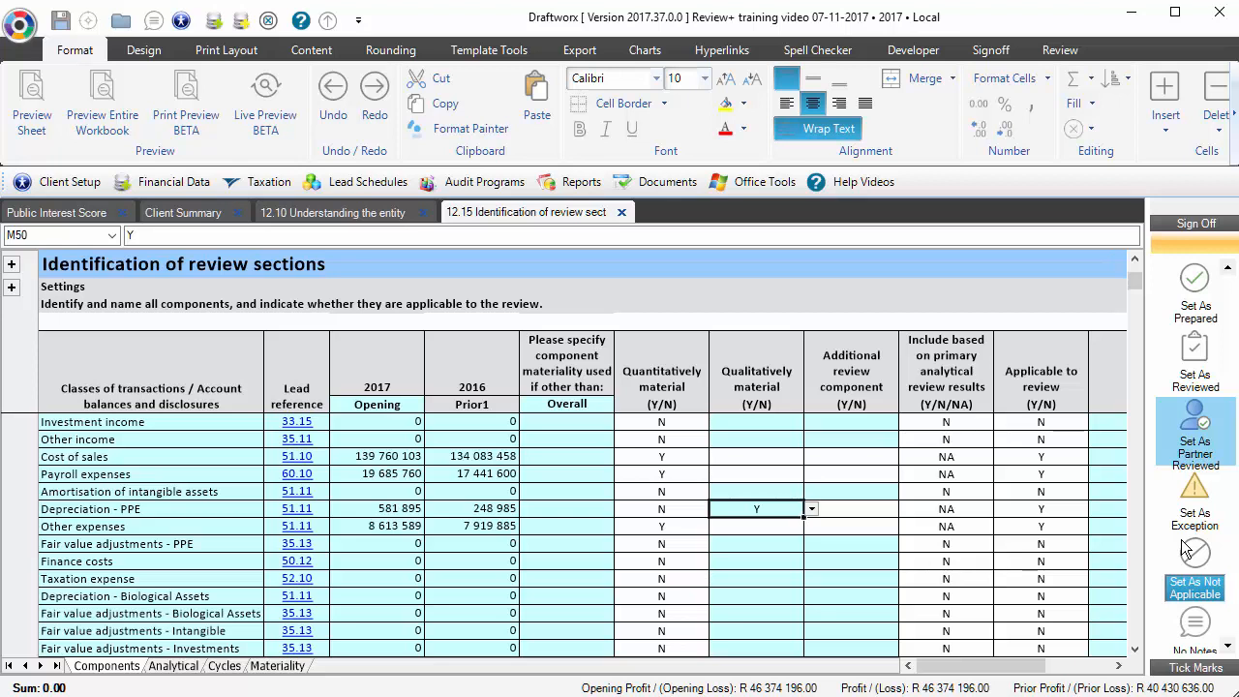
pyautogui.write('N')
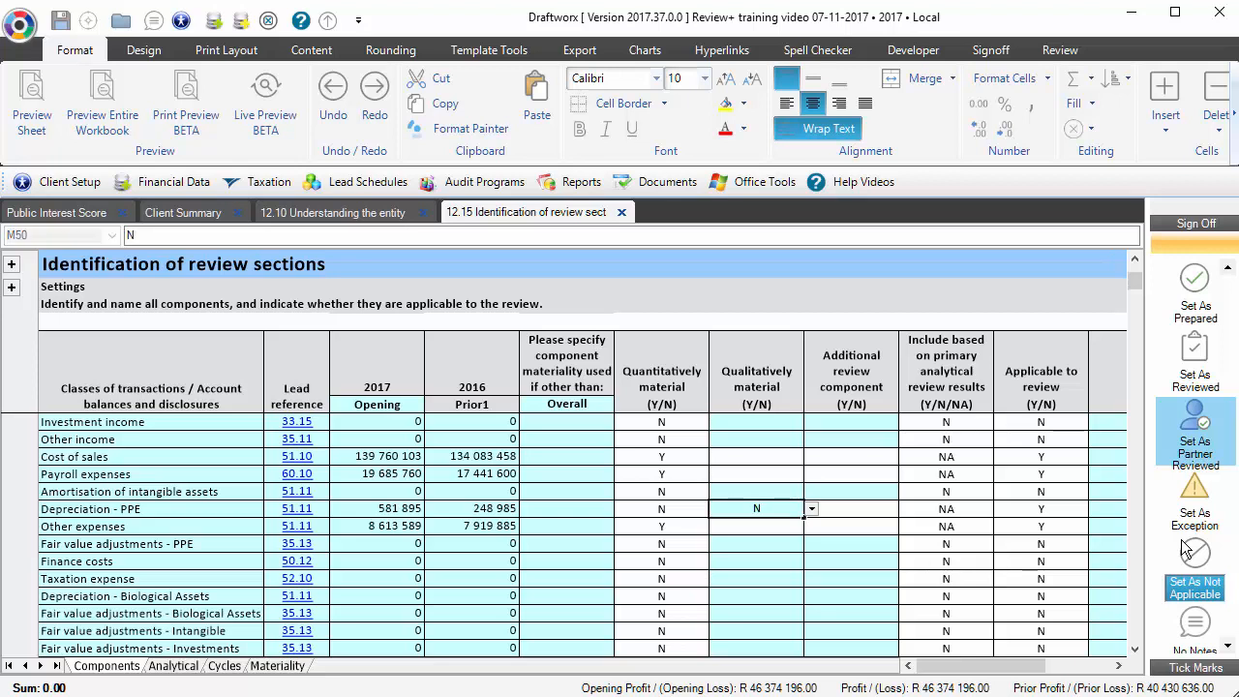
pyautogui.press('Return')
pyautogui.press('Up')
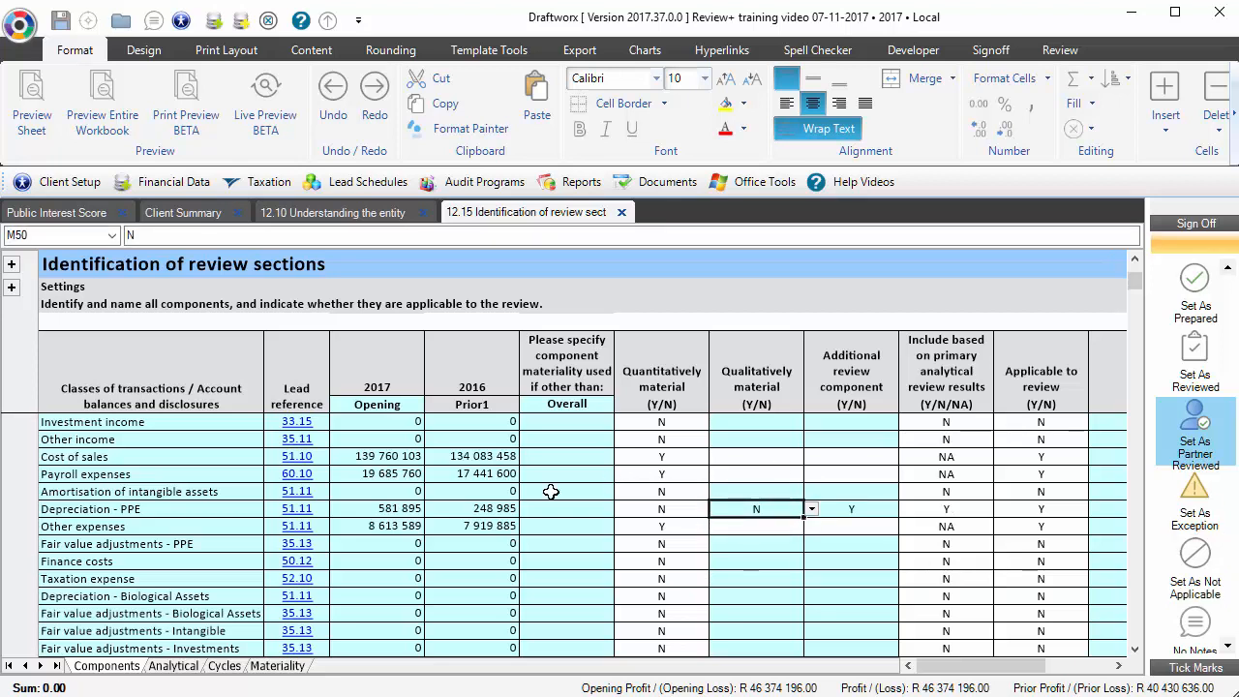
pyautogui.moveTo(371, 515); pyautogui.dragTo(468, 518)
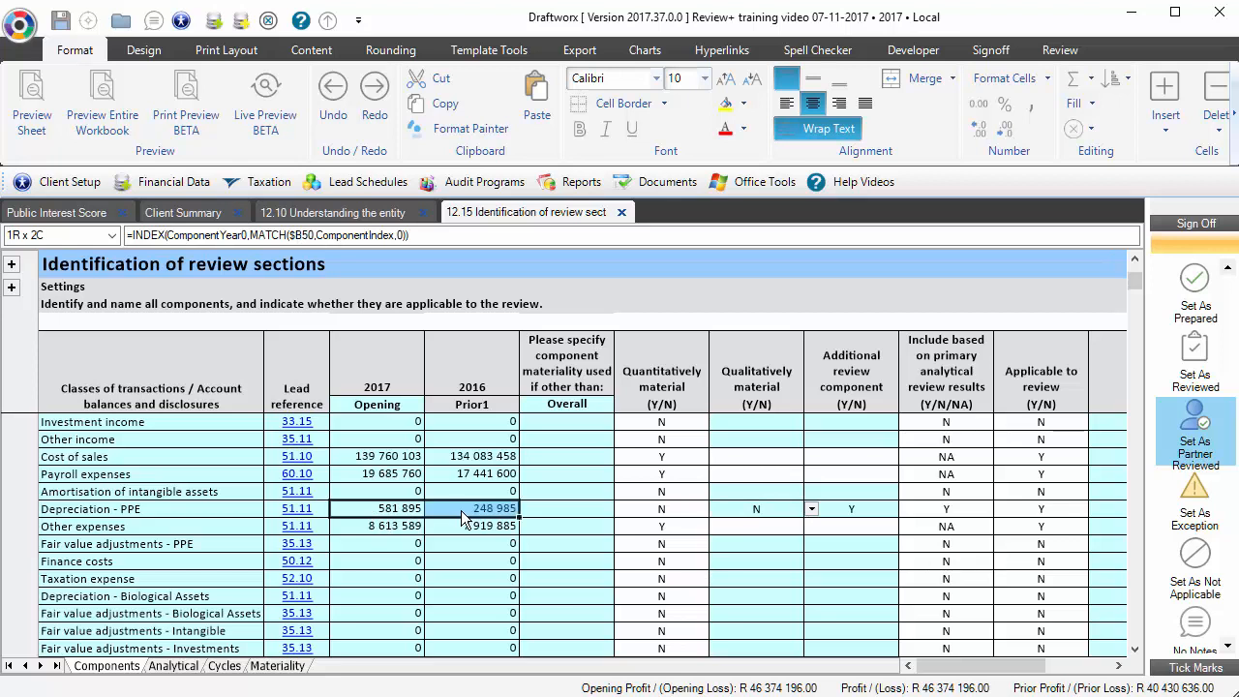
pyautogui.click(878, 510)
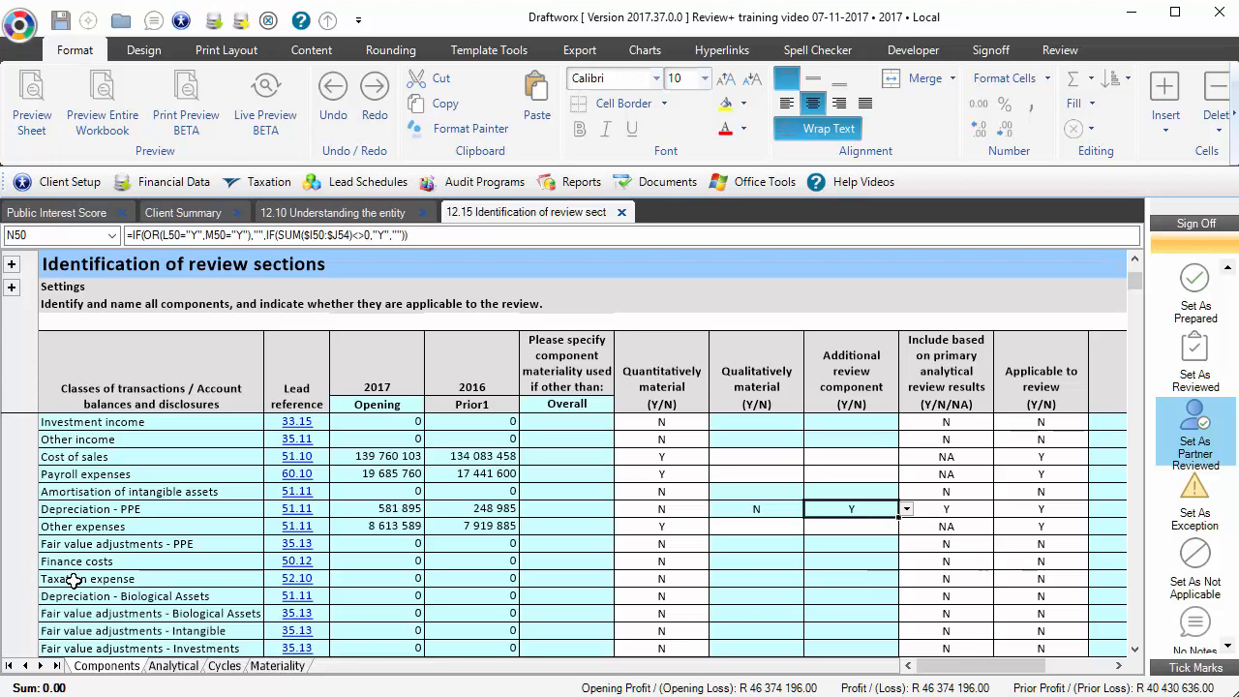
# Review the Taxation expense balances and set its qualitatively material answer to Y.
pyautogui.moveTo(70, 579); pyautogui.dragTo(476, 576)
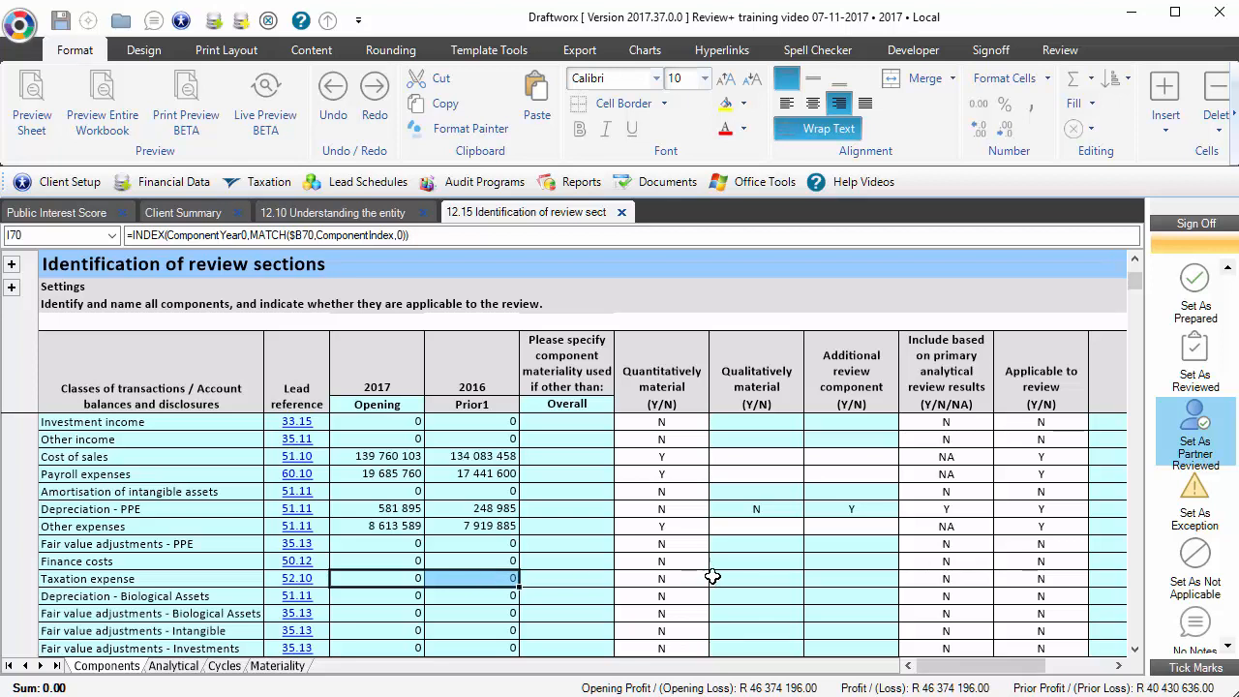
pyautogui.click(741, 573)
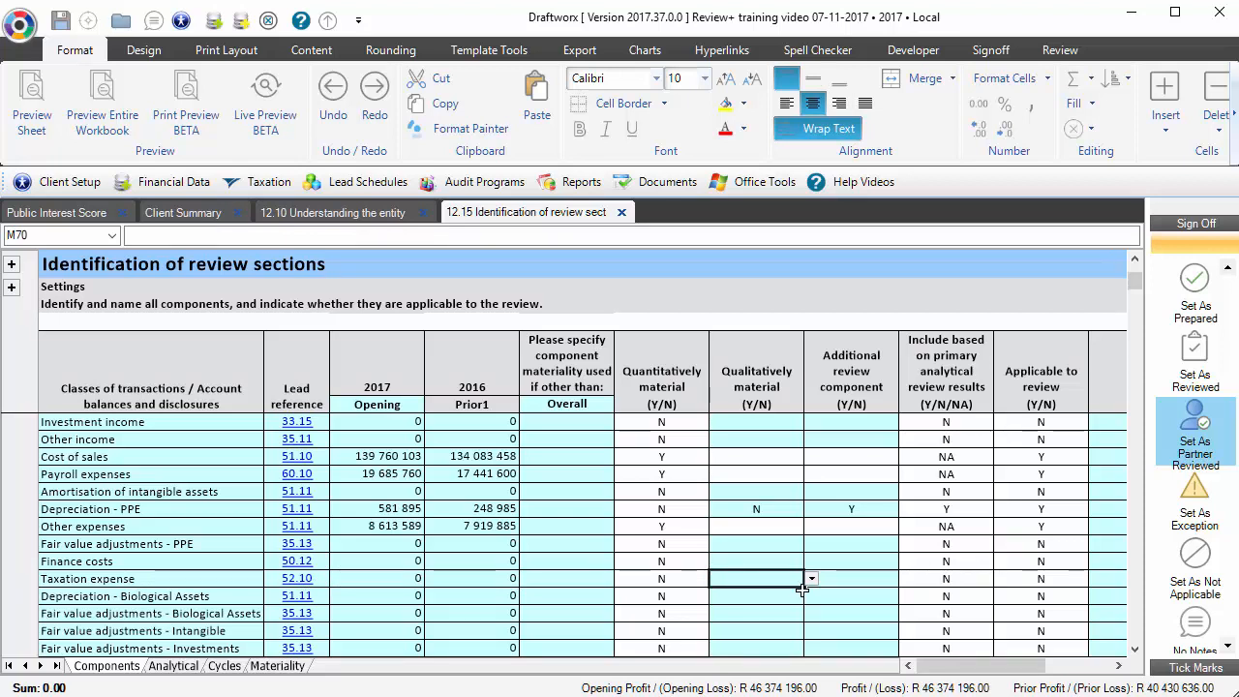
pyautogui.write('Y')
pyautogui.press('Tab')
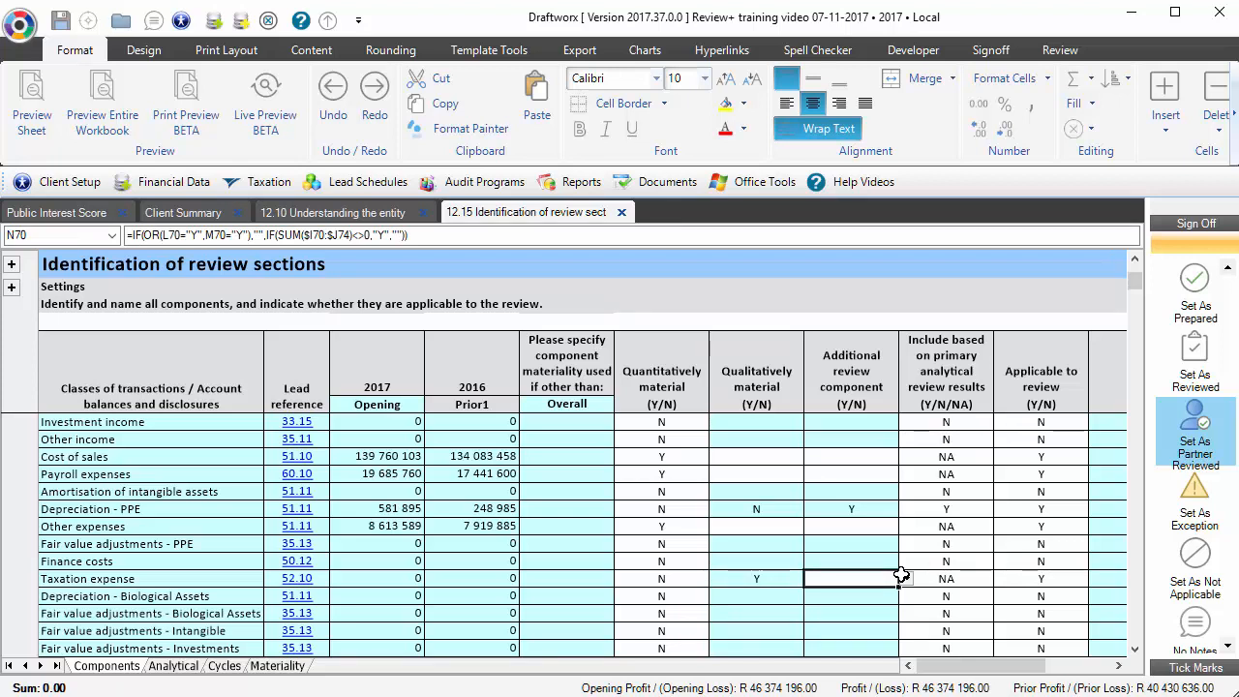
# Set Taxation expense's qualitatively material answer to N and its additional review component answer to Y.
pyautogui.press('Left')
pyautogui.write('N')
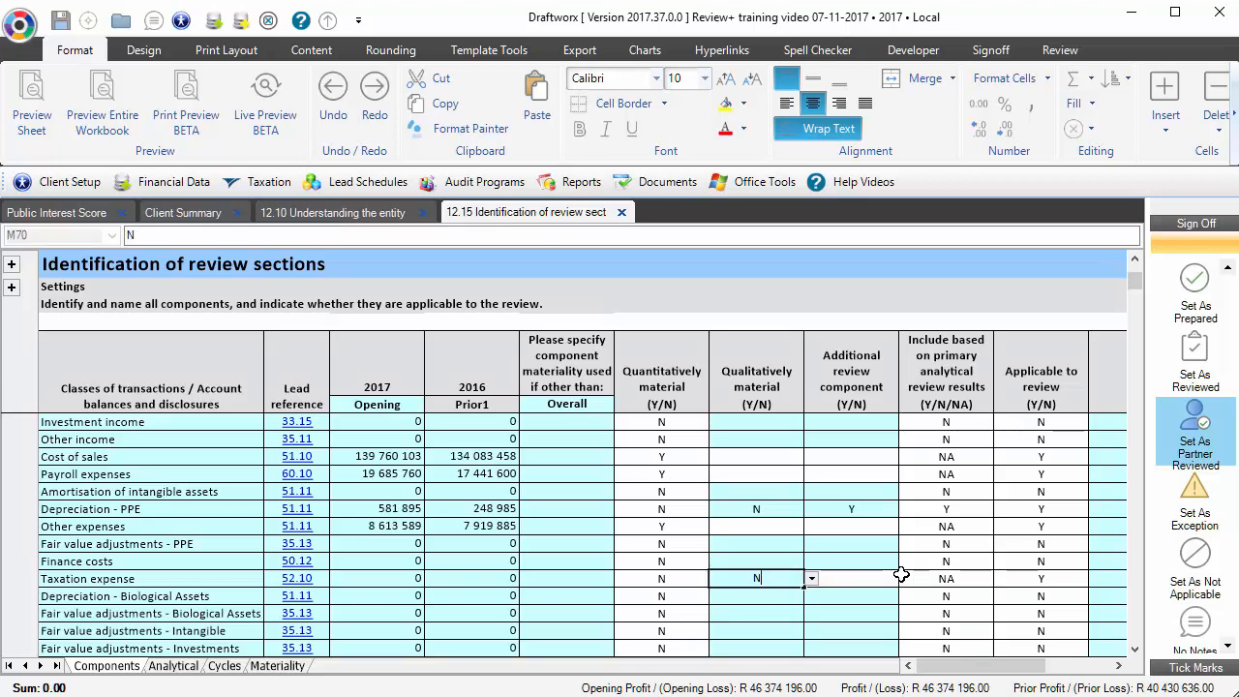
pyautogui.press('Tab')
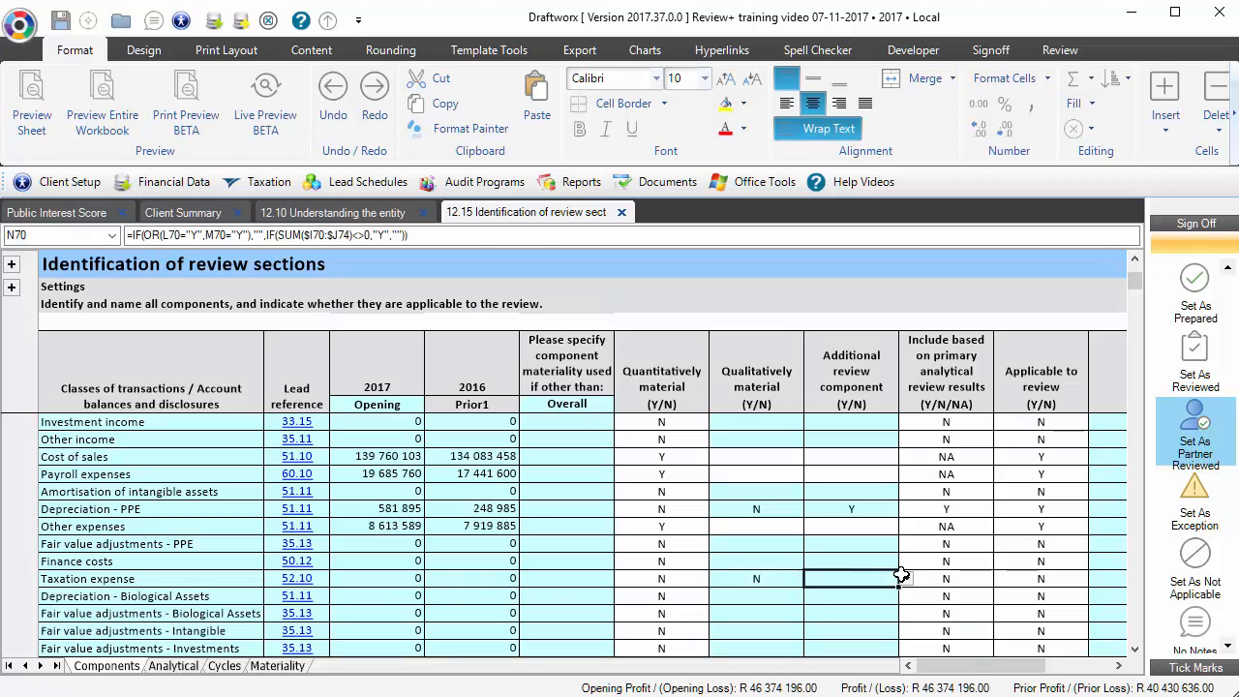
pyautogui.write('Y')
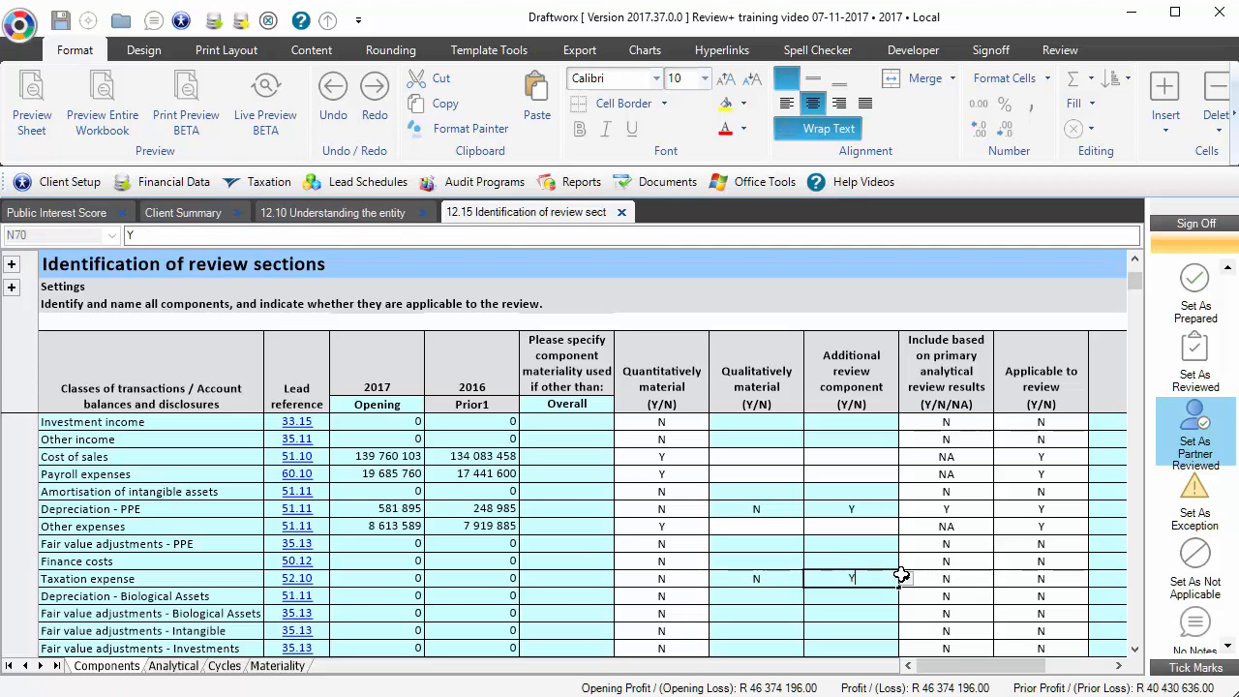
pyautogui.press('Return')
pyautogui.moveTo(857, 510); pyautogui.dragTo(894, 580)
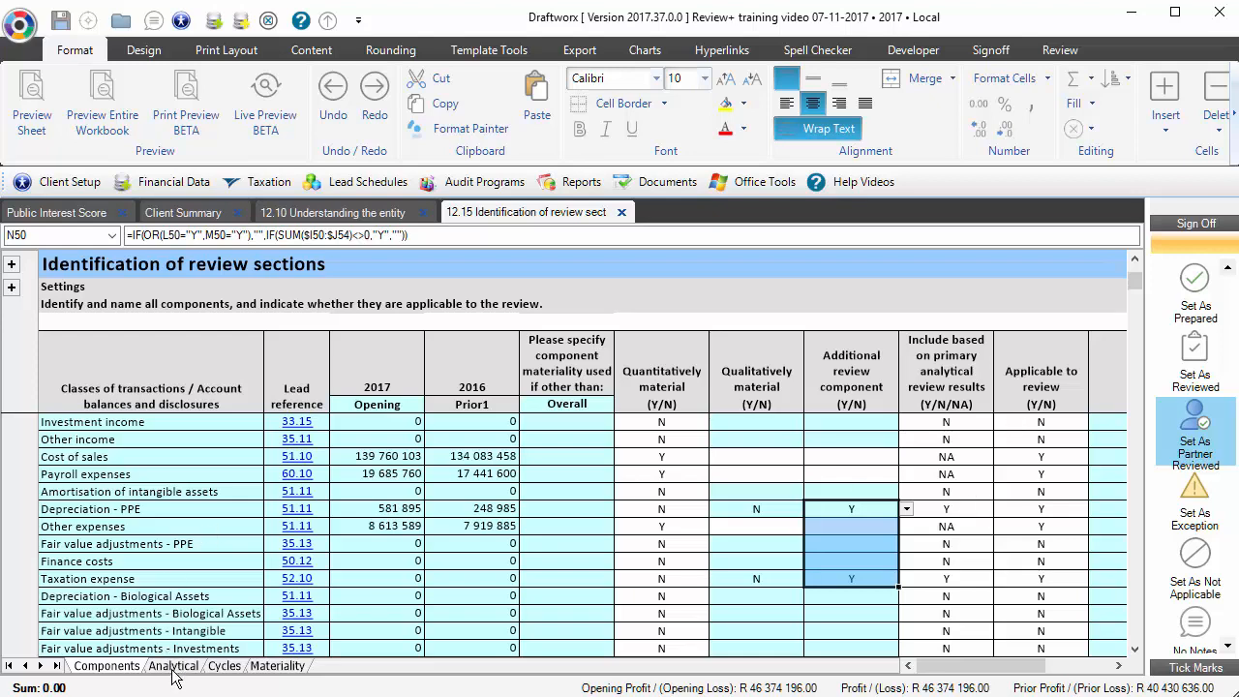
# Examine the Analytical sheet's misstatement question and the Cash and cash Equiv. and Depreciation - PPE balances and percentage changes.
pyautogui.click(173, 666)
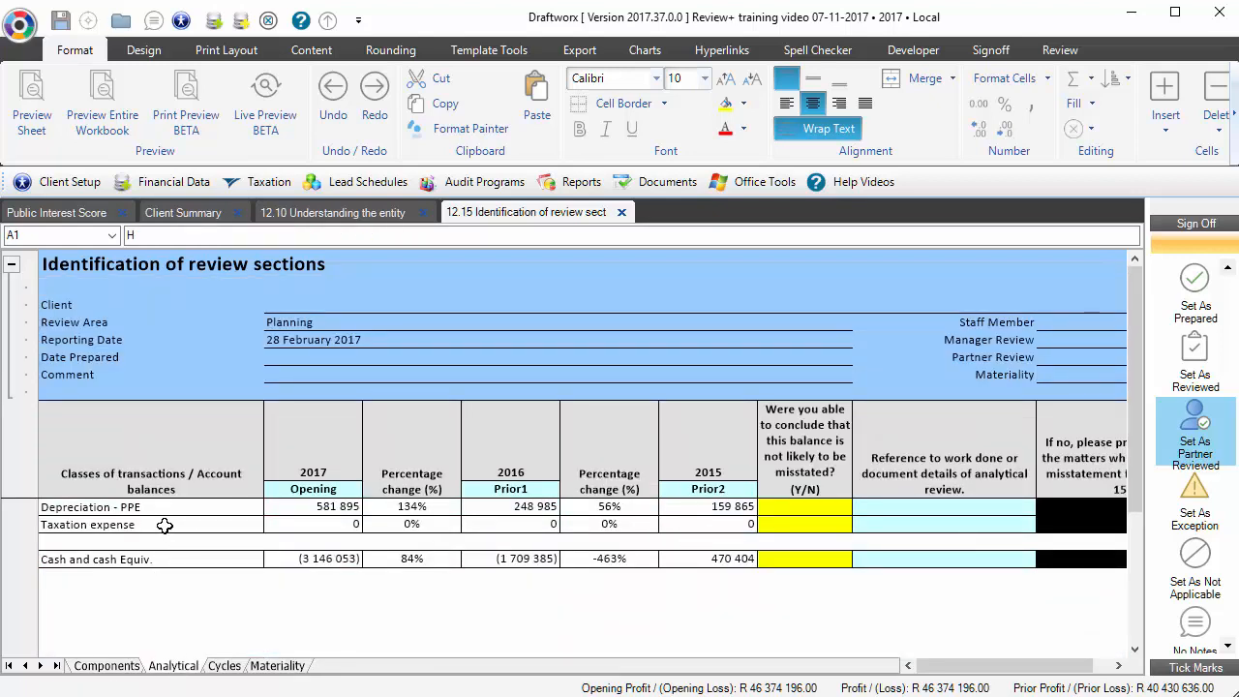
pyautogui.click(328, 567)
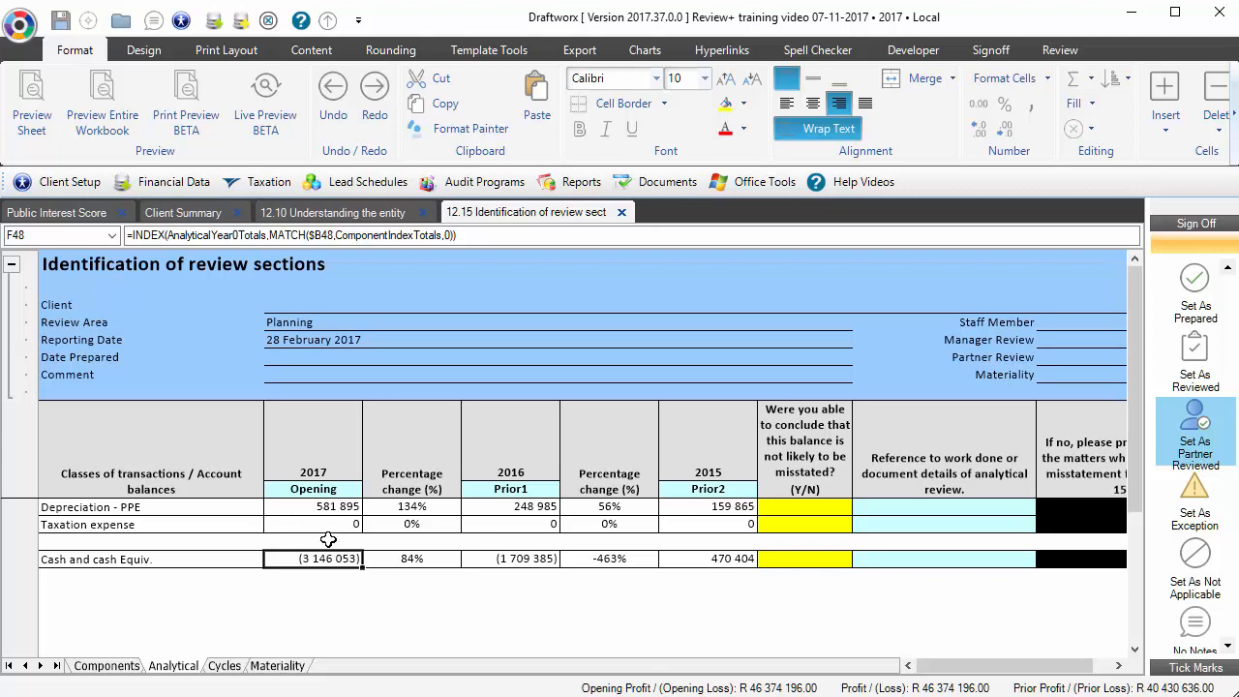
pyautogui.click(802, 436)
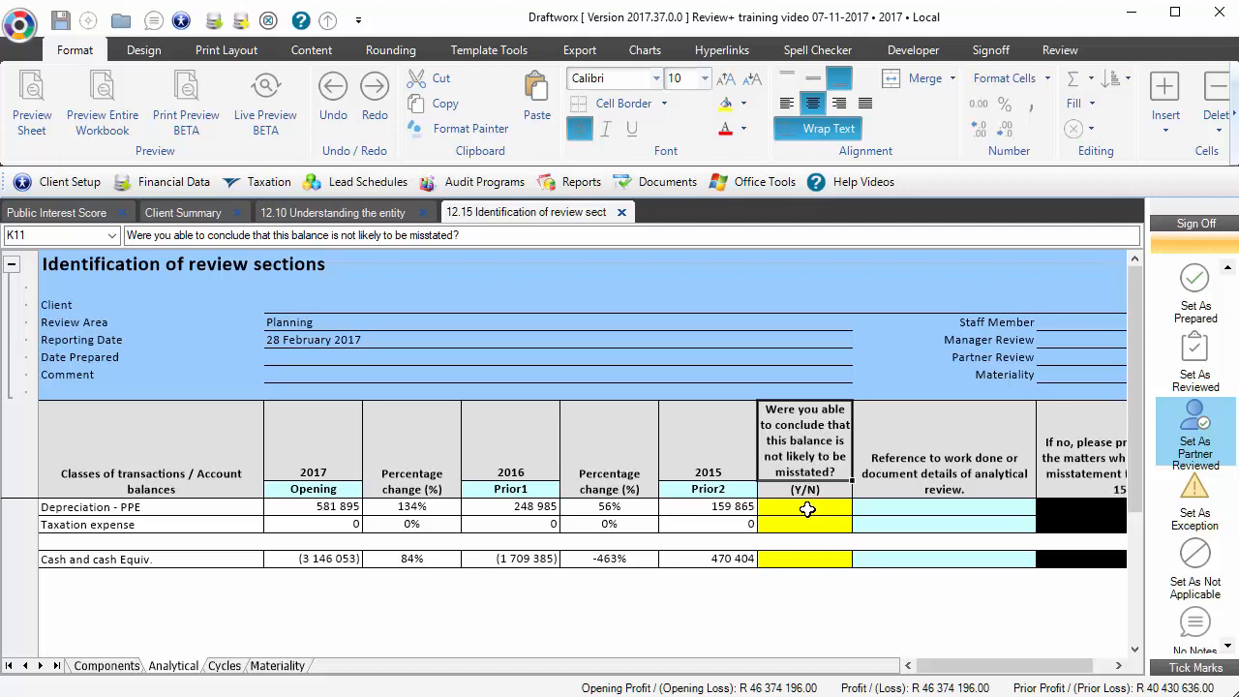
pyautogui.click(326, 507)
pyautogui.moveTo(407, 517); pyautogui.dragTo(527, 511)
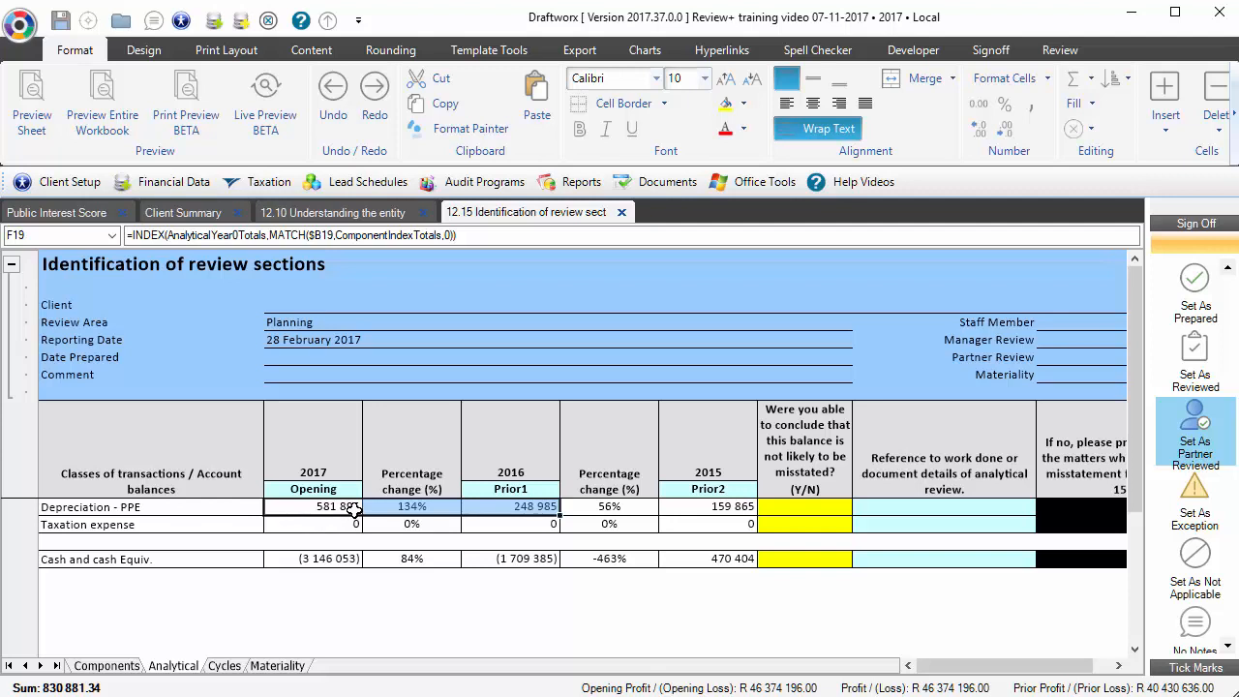
# Answer Y for Depreciation - PPE on whether its balance is not likely to be misstated, and go to its work reference cell.
pyautogui.click(789, 505)
pyautogui.click(860, 506)
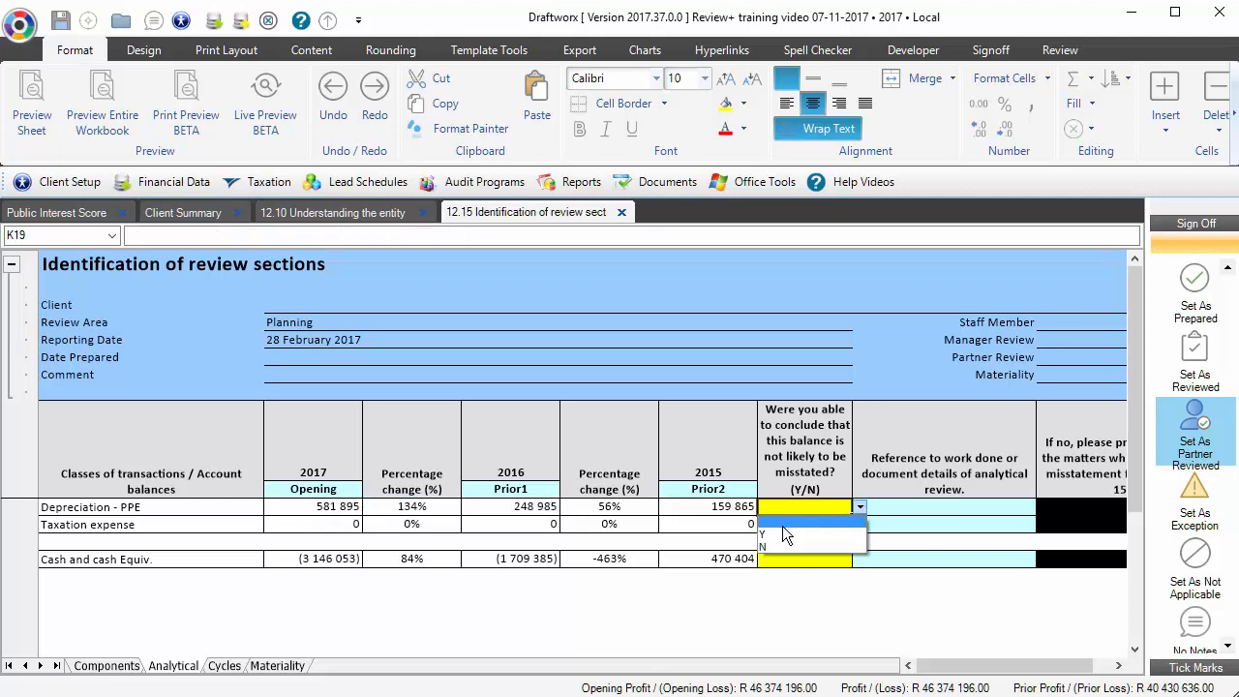
pyautogui.click(780, 534)
pyautogui.click(934, 508)
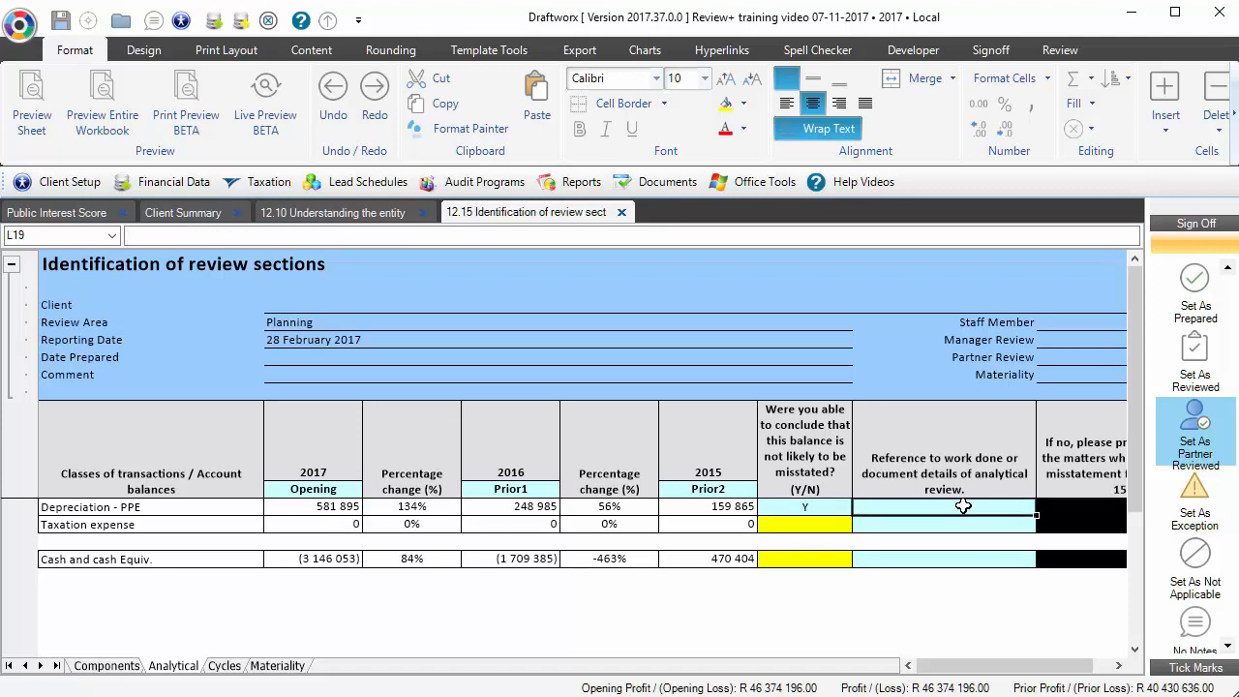
# Review the Taxation expense figures and answer N on whether its balance is not likely to be misstated.
pyautogui.click(805, 523)
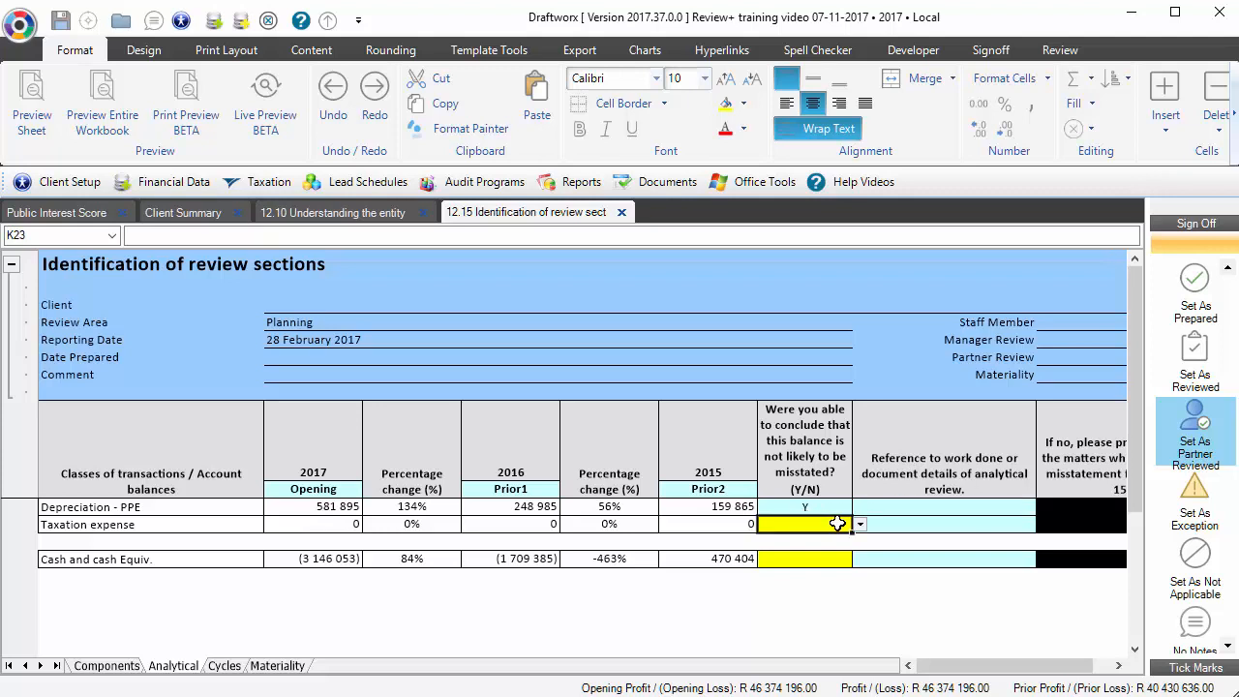
pyautogui.moveTo(151, 526); pyautogui.dragTo(714, 522)
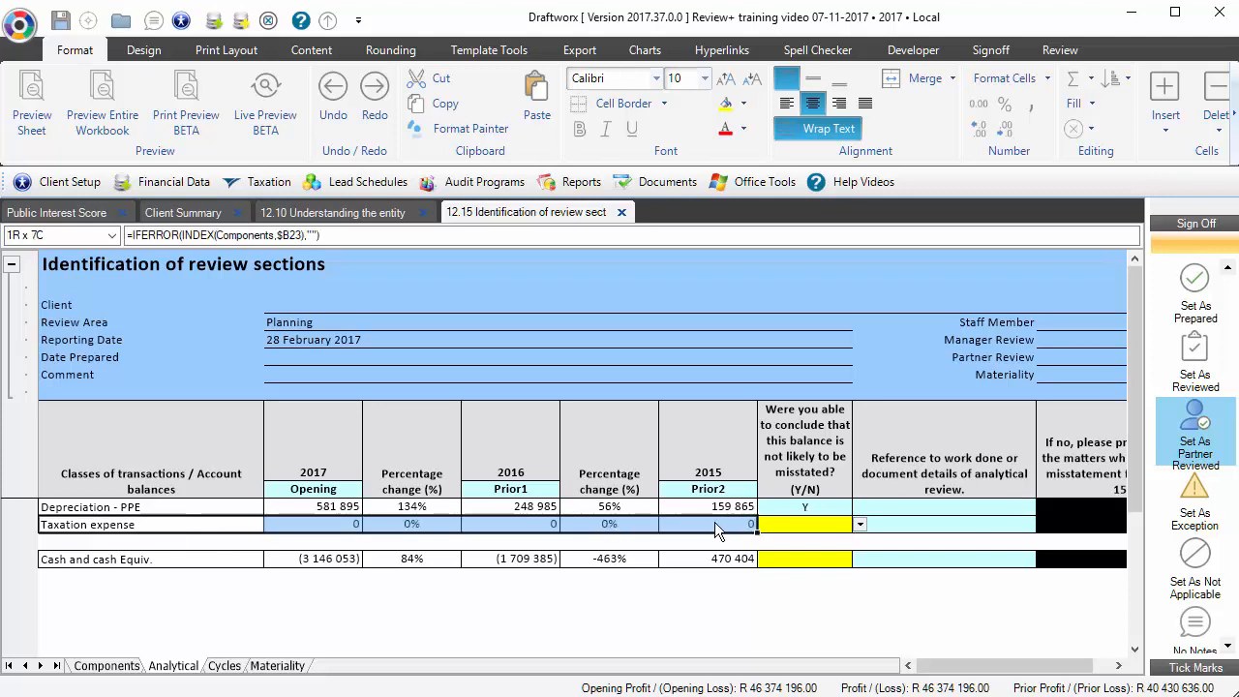
pyautogui.click(841, 521)
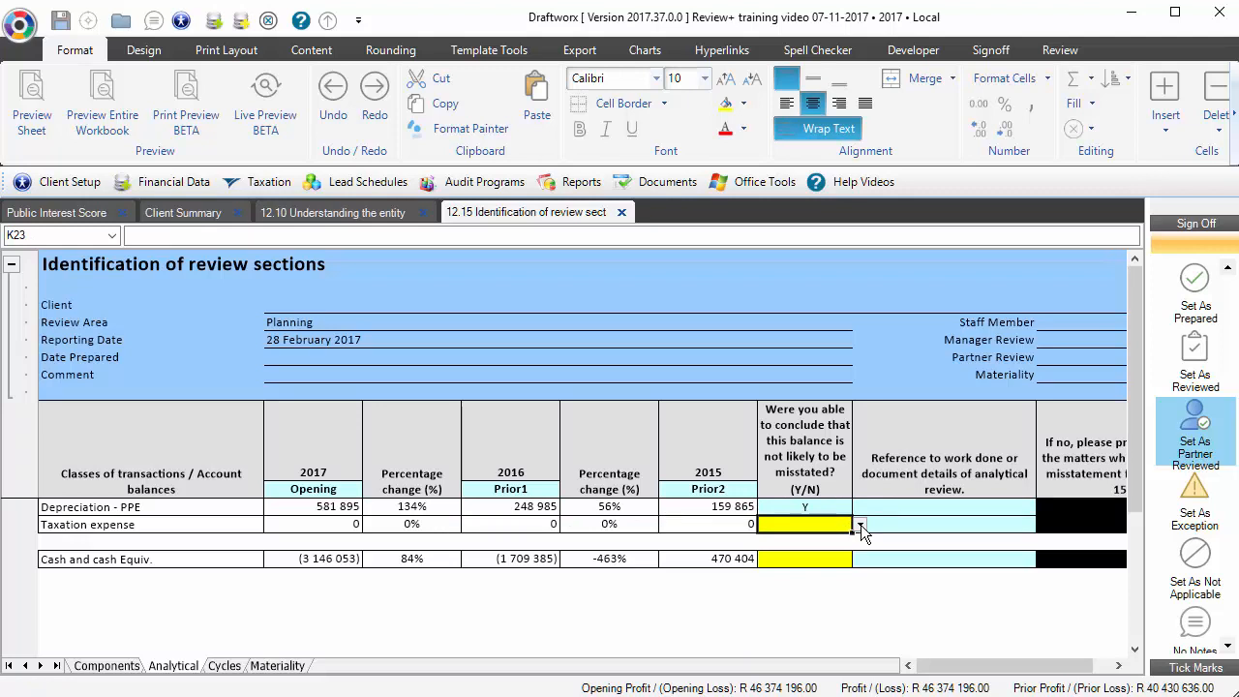
pyautogui.click(860, 524)
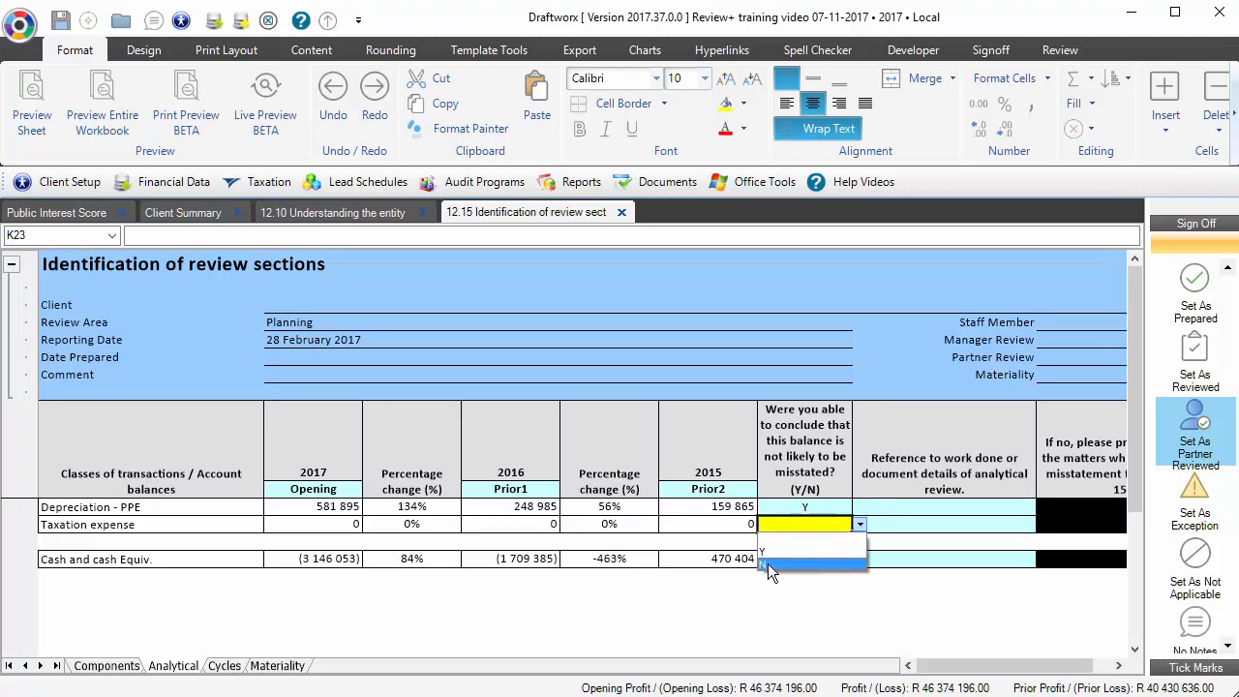
pyautogui.click(768, 564)
# Enter "Tax is not calculated by the client" as Taxation expense's details of matters which may indicate misstatement.
pyautogui.click(1119, 665)
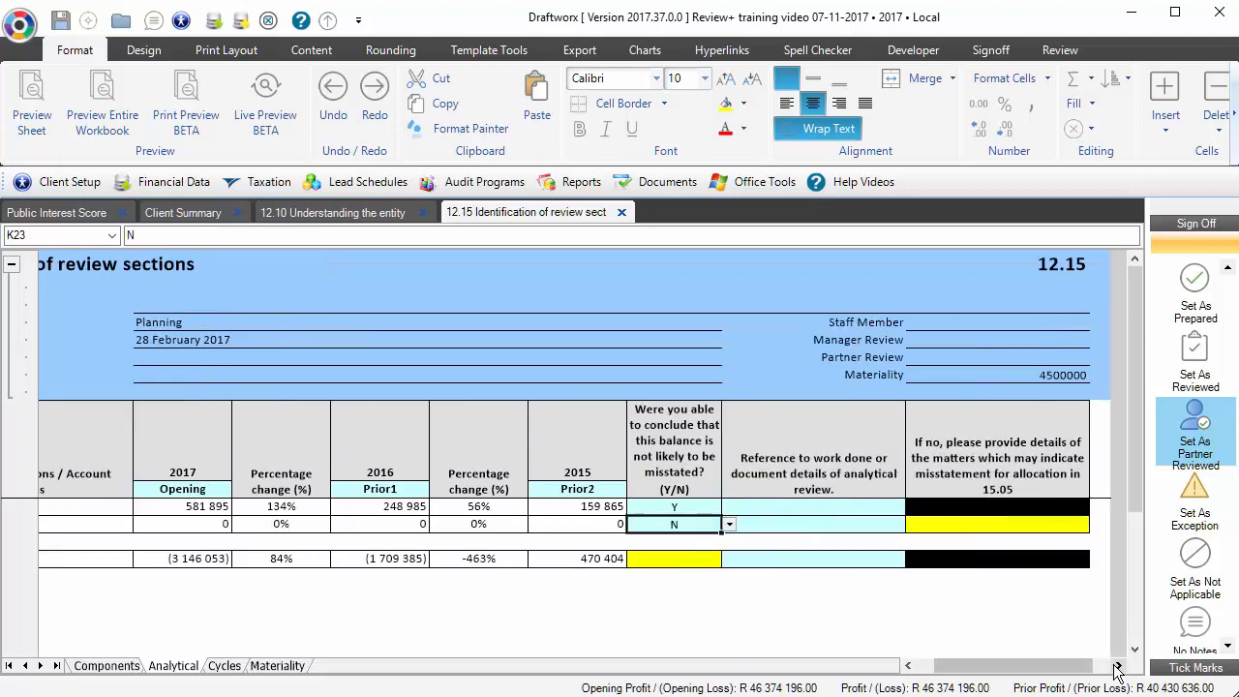
pyautogui.click(766, 524)
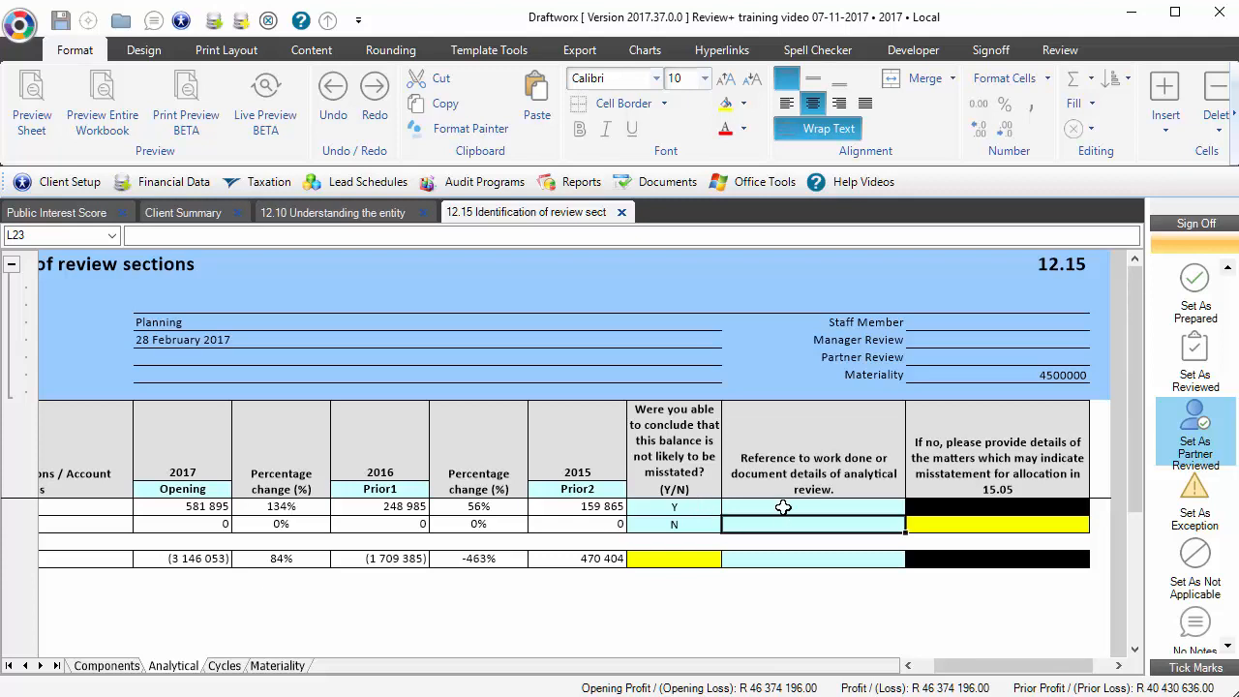
pyautogui.click(970, 527)
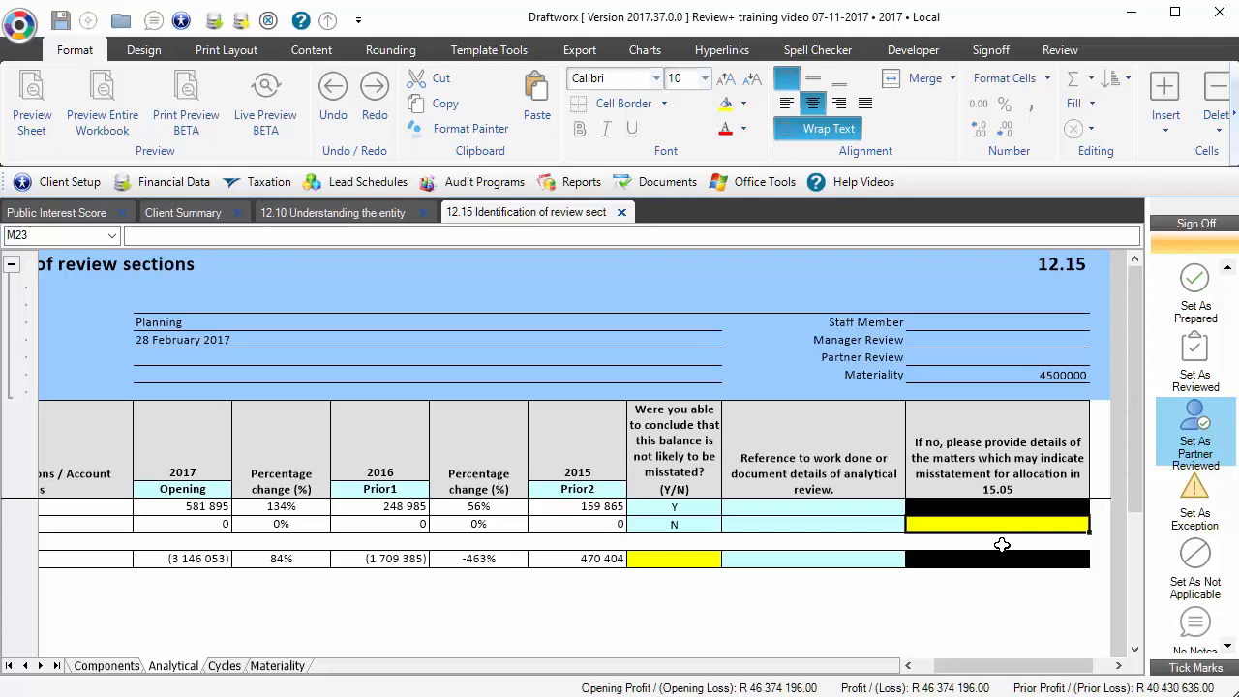
pyautogui.write('Tax ')
pyautogui.write('is not ca')
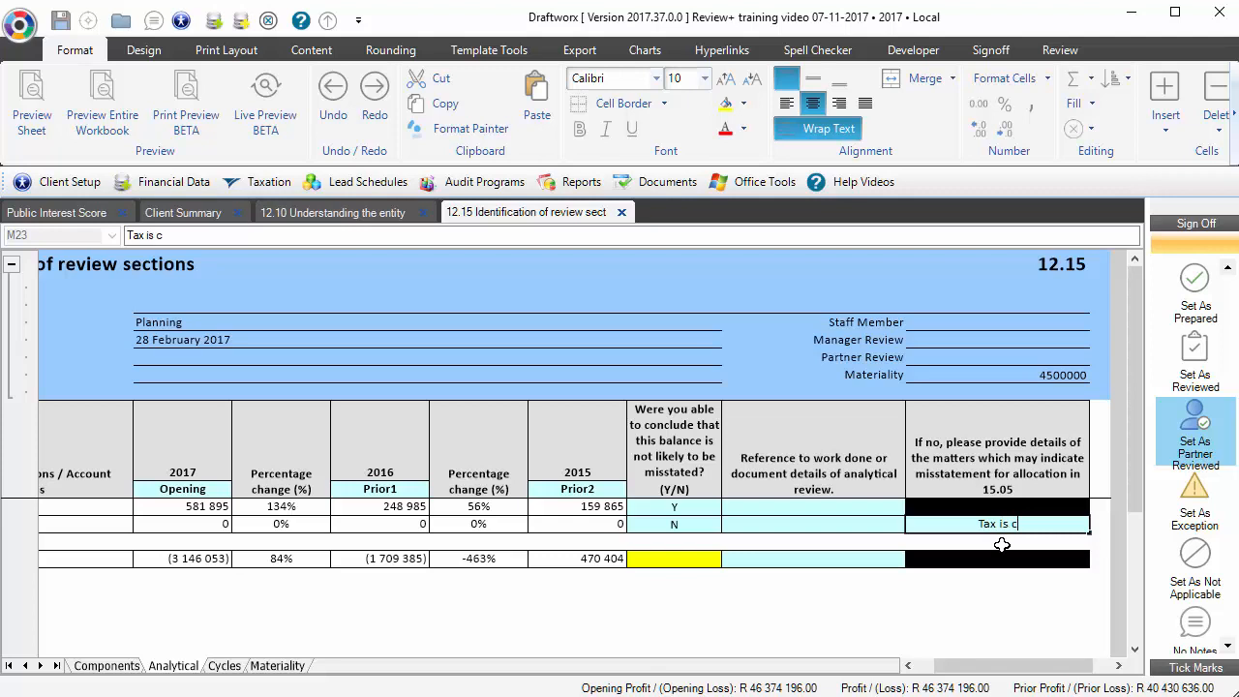
pyautogui.write('lculated ')
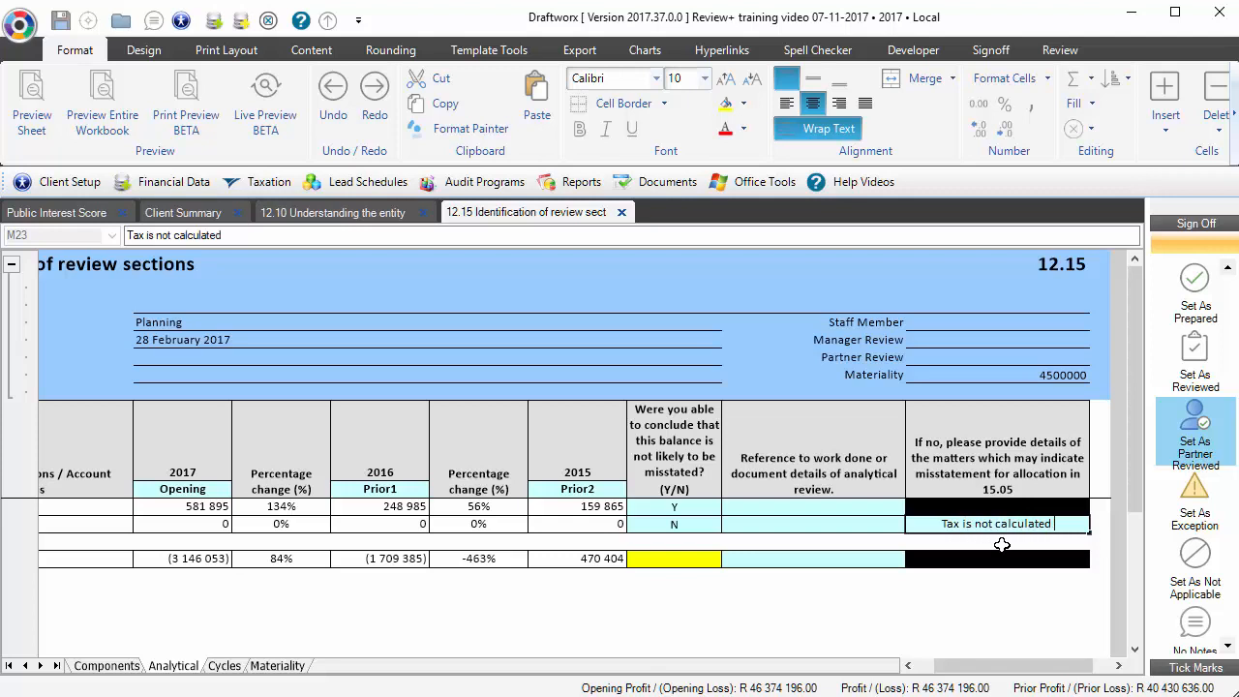
pyautogui.write('by the client')
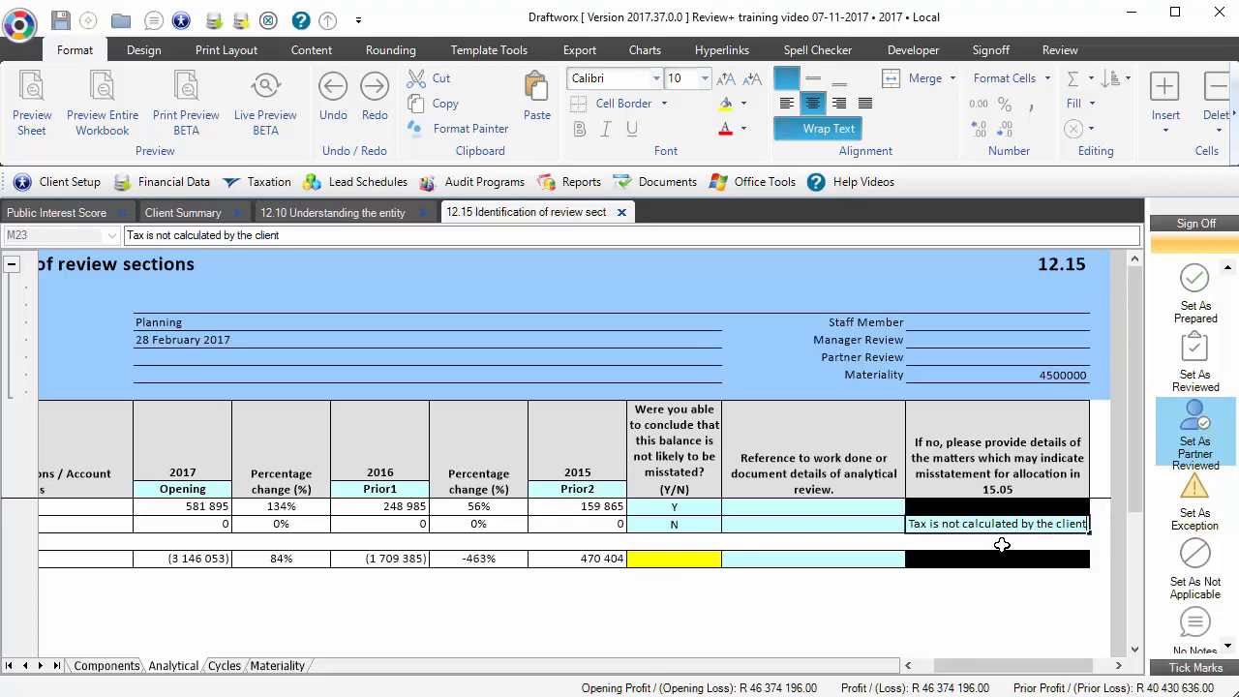
pyautogui.press('Return')
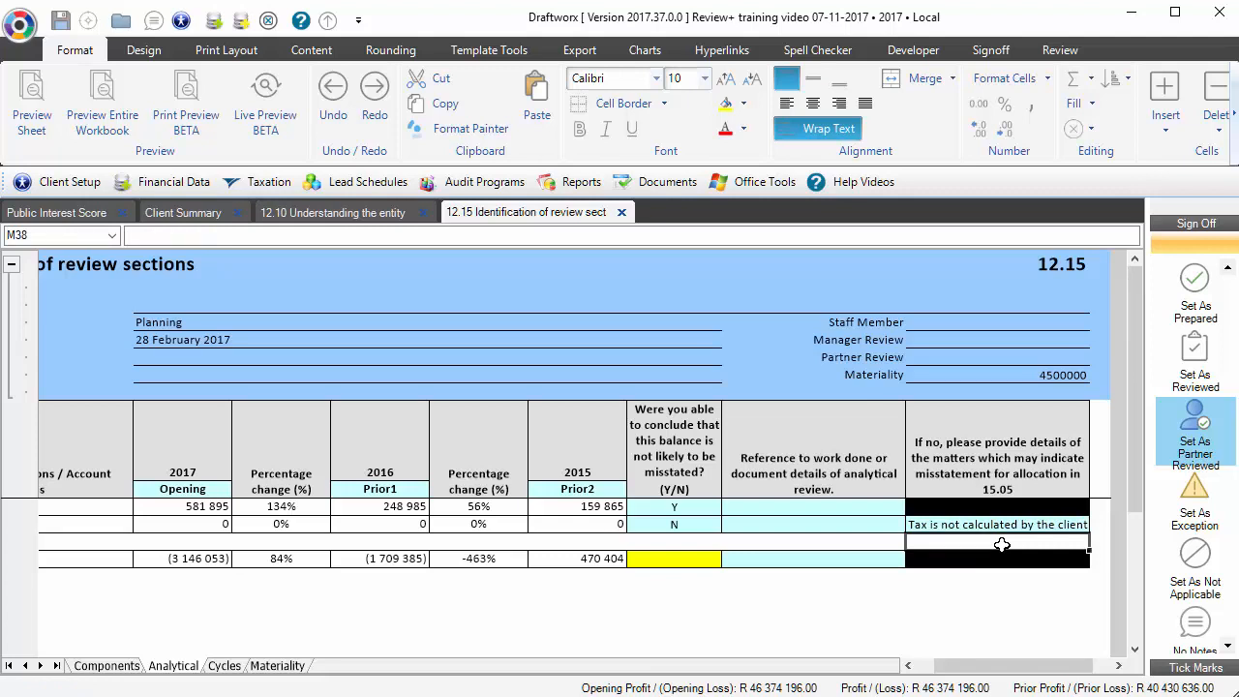
# Examine the Cash and cash Equiv. row on the Analytical sheet, from its misstatement conclusion back to its name.
pyautogui.press('Left')
pyautogui.press('Left')
pyautogui.press('Left')
pyautogui.press('Left')
pyautogui.press('Left')
pyautogui.press('Left')
pyautogui.press('Left')
pyautogui.press('Left')
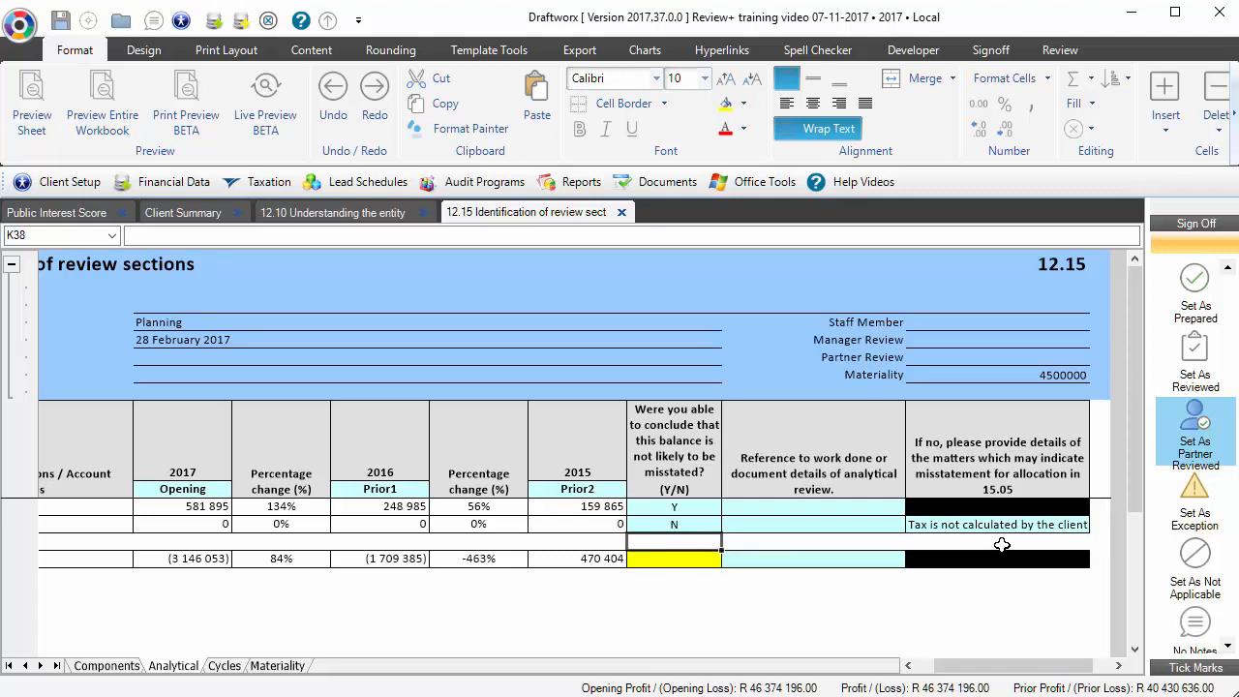
pyautogui.press('Down')
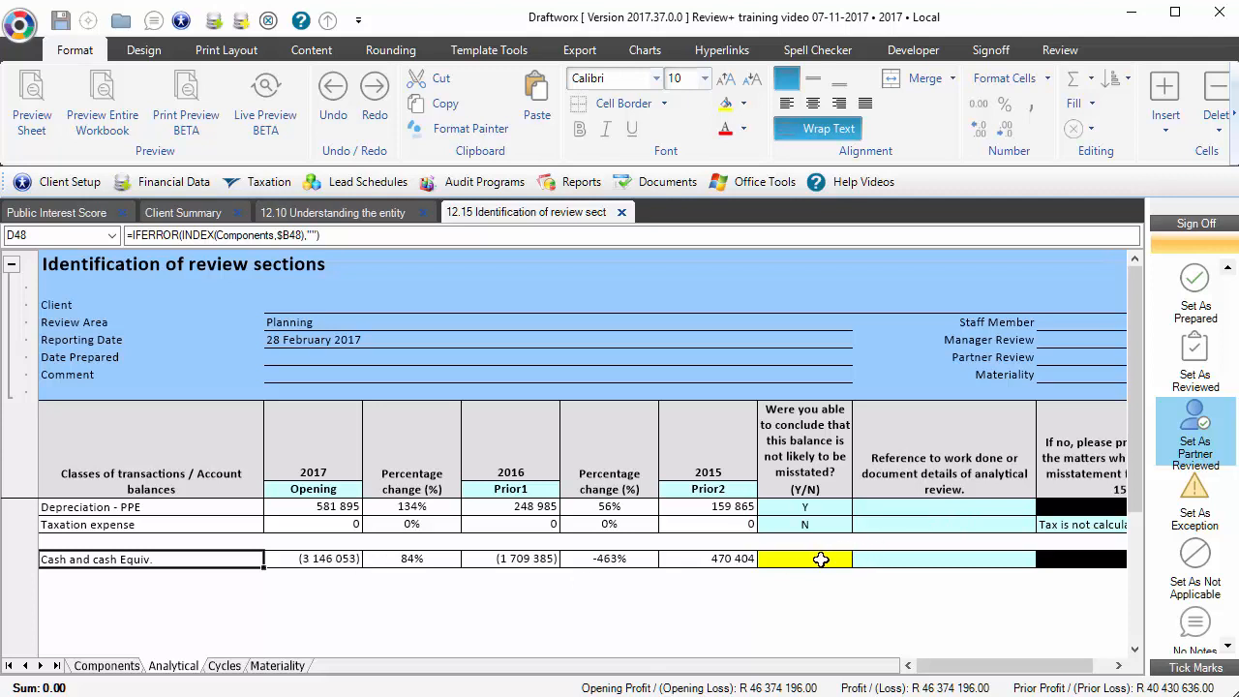
# On the Components sheet, set Cash and cash Equiv.'s qualitatively material answer to Y and check the Analytical sheet.
pyautogui.click(124, 668)
pyautogui.scroll(-7, 293, 571)
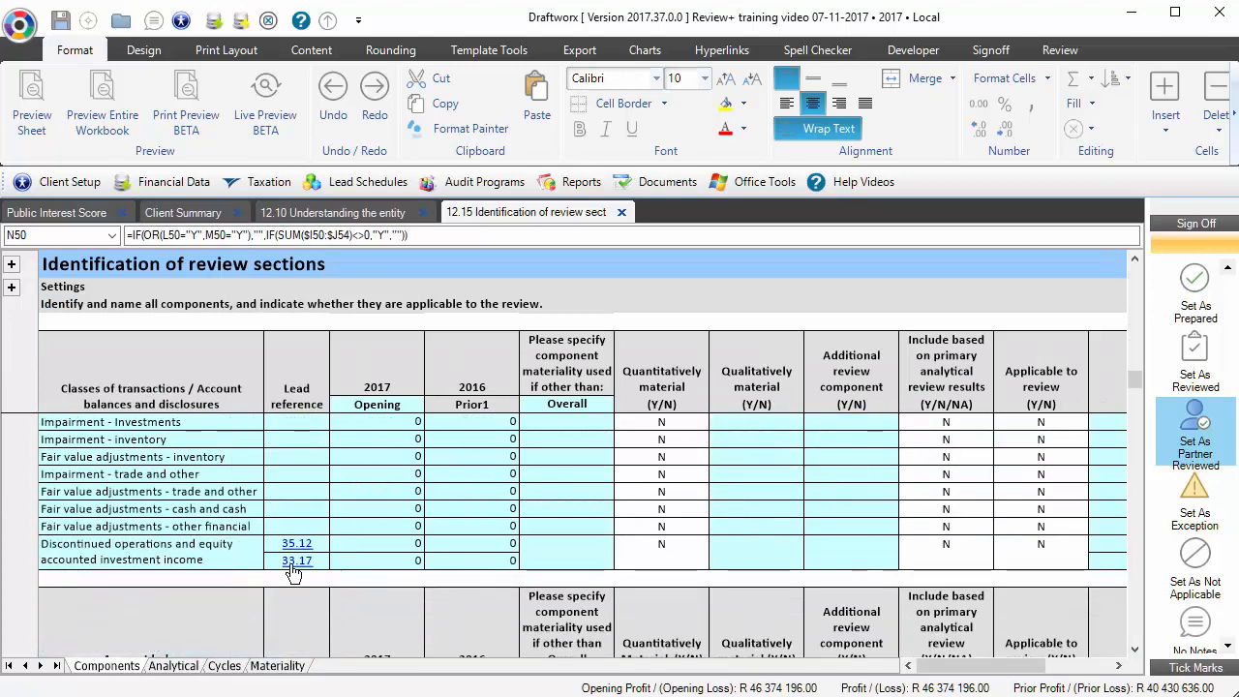
pyautogui.scroll(-6, 292, 564)
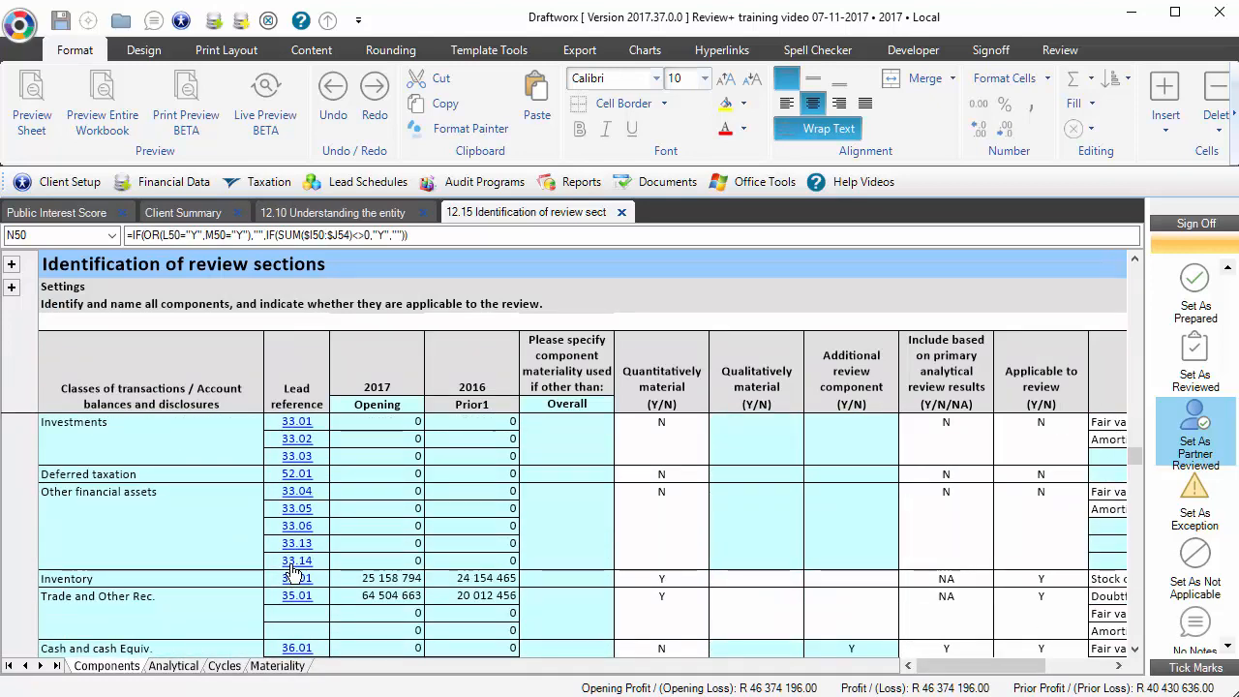
pyautogui.scroll(-1, 292, 564)
pyautogui.click(767, 532)
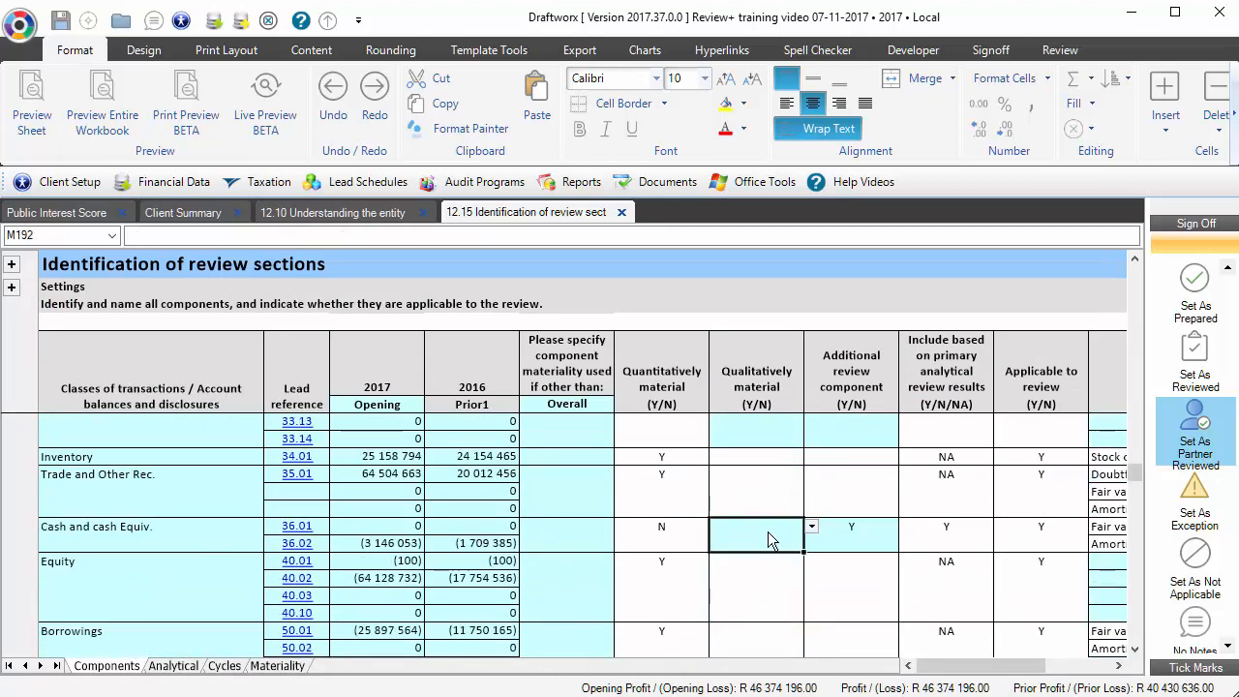
pyautogui.write('Y')
pyautogui.press('Return')
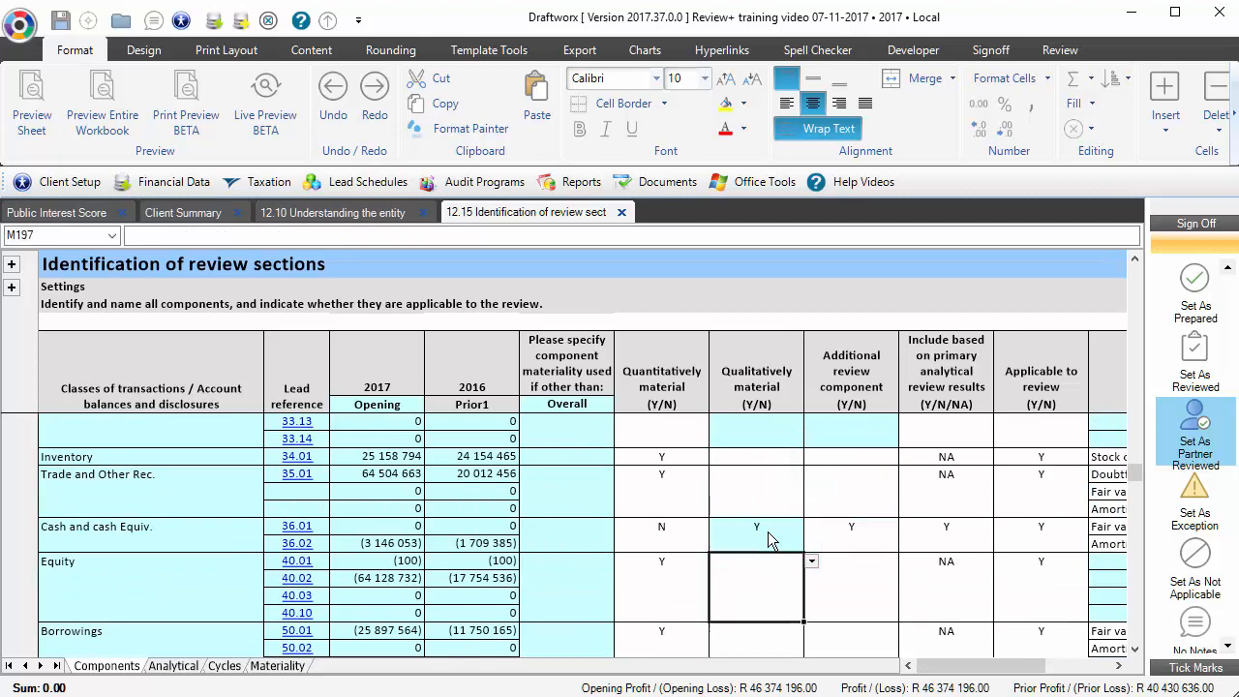
pyautogui.write('1')
pyautogui.press('Escape')
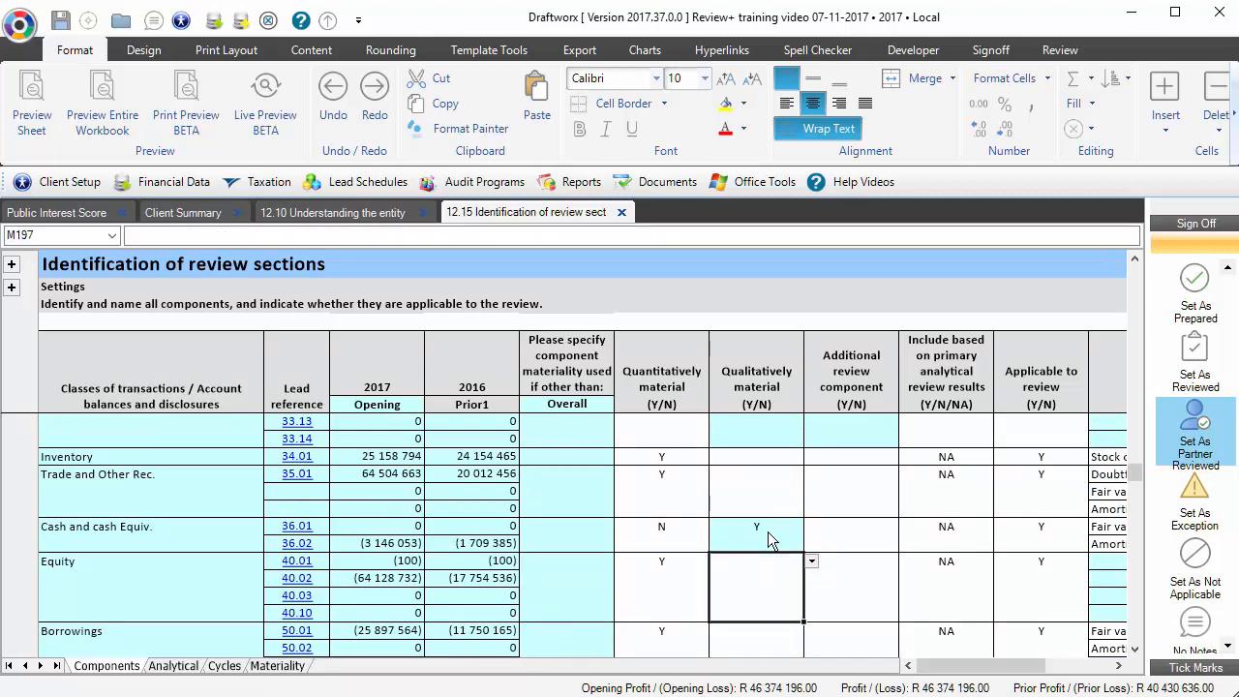
pyautogui.click(183, 654)
pyautogui.click(175, 666)
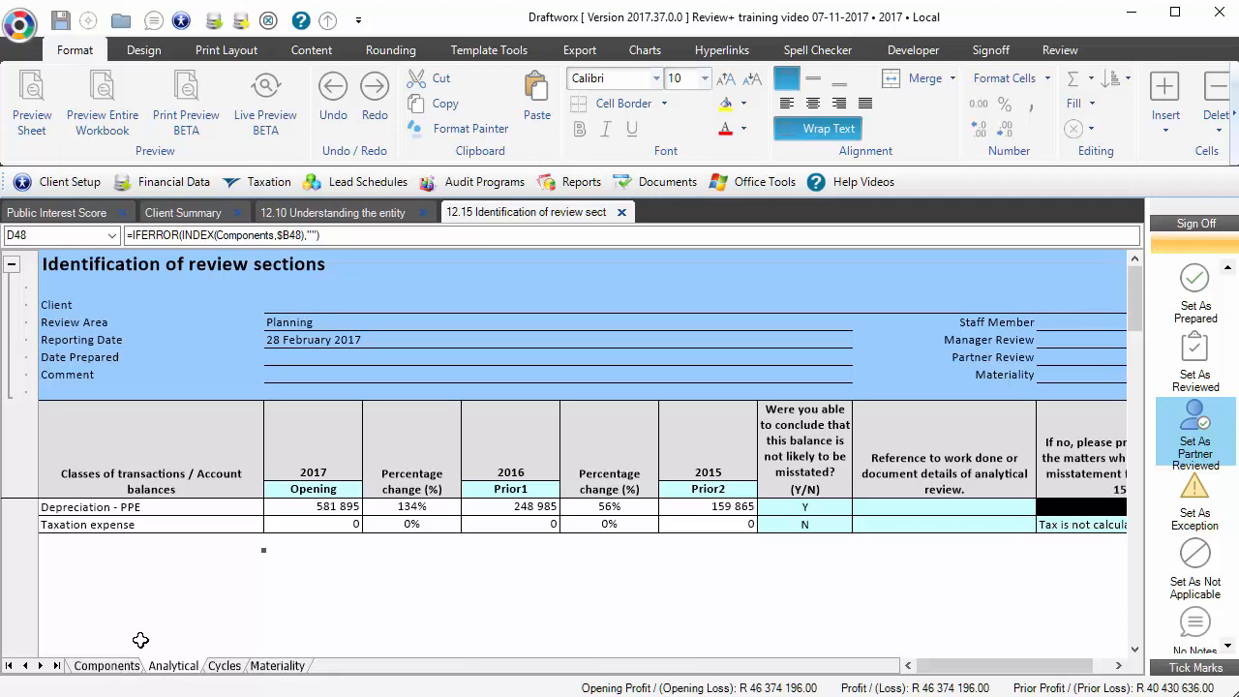
# Review the quantitatively material, qualitatively material and additional review component columns on the Components sheet, and return to the Analytical sheet.
pyautogui.click(121, 666)
pyautogui.scroll(-5, 482, 514)
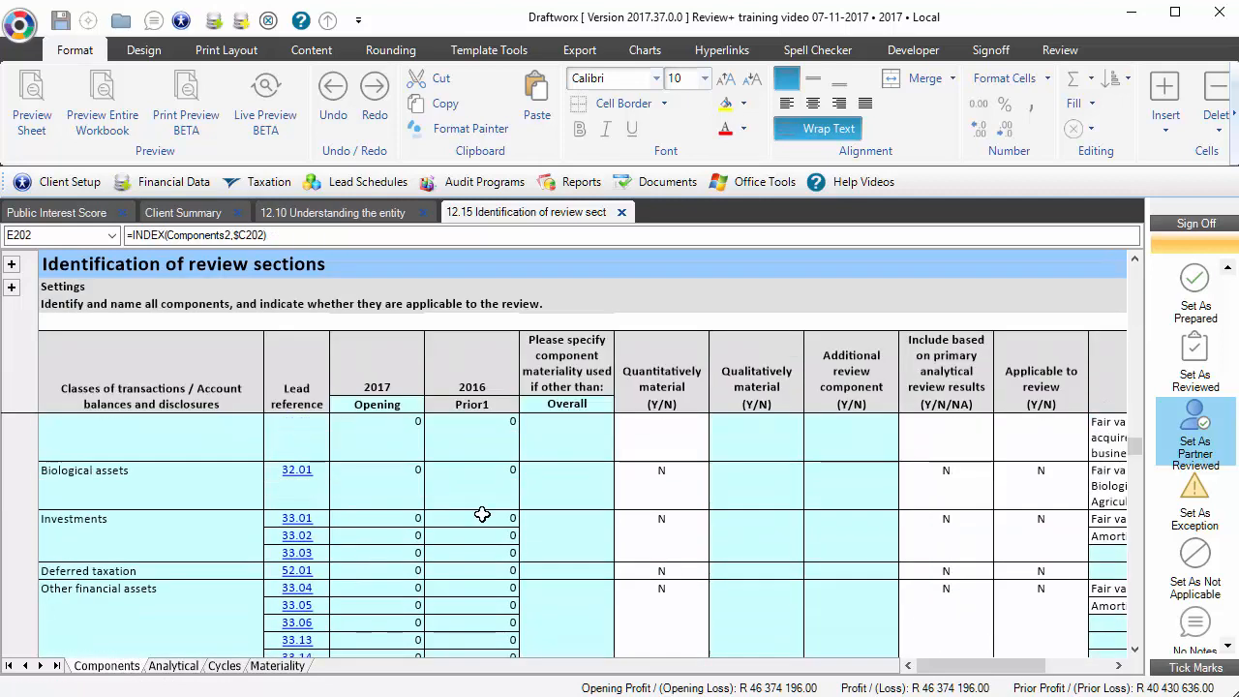
pyautogui.scroll(10, 482, 514)
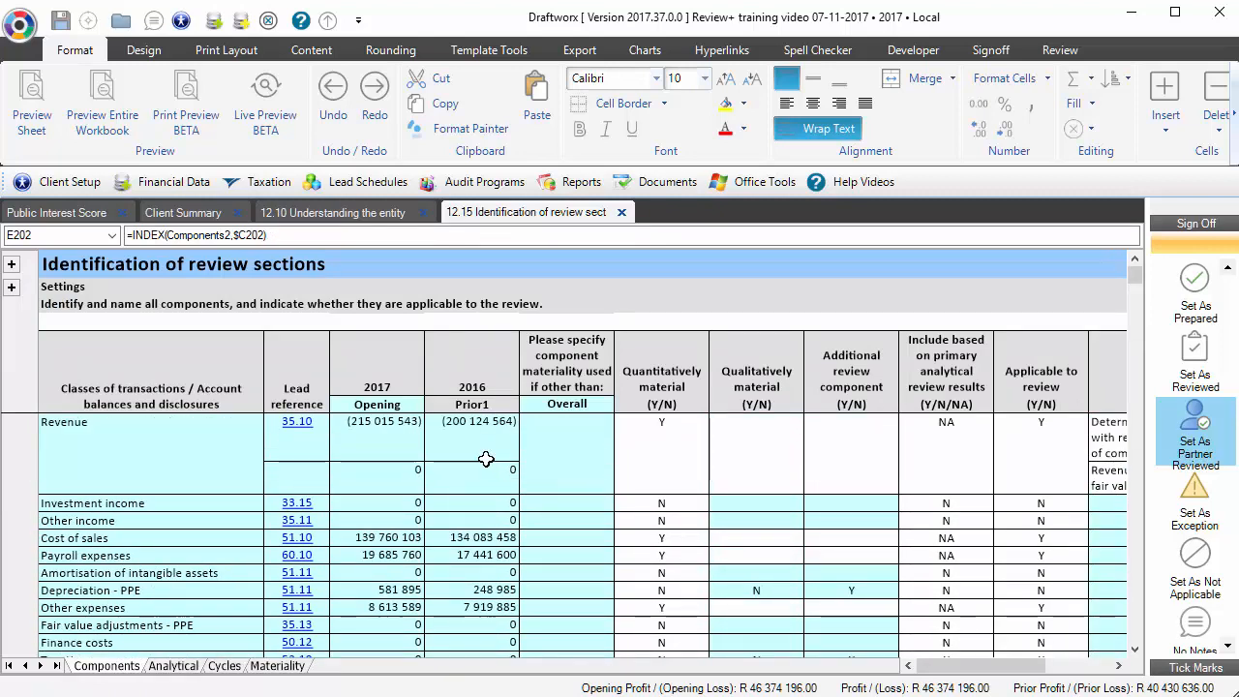
pyautogui.moveTo(660, 360); pyautogui.dragTo(656, 541)
pyautogui.click(756, 387)
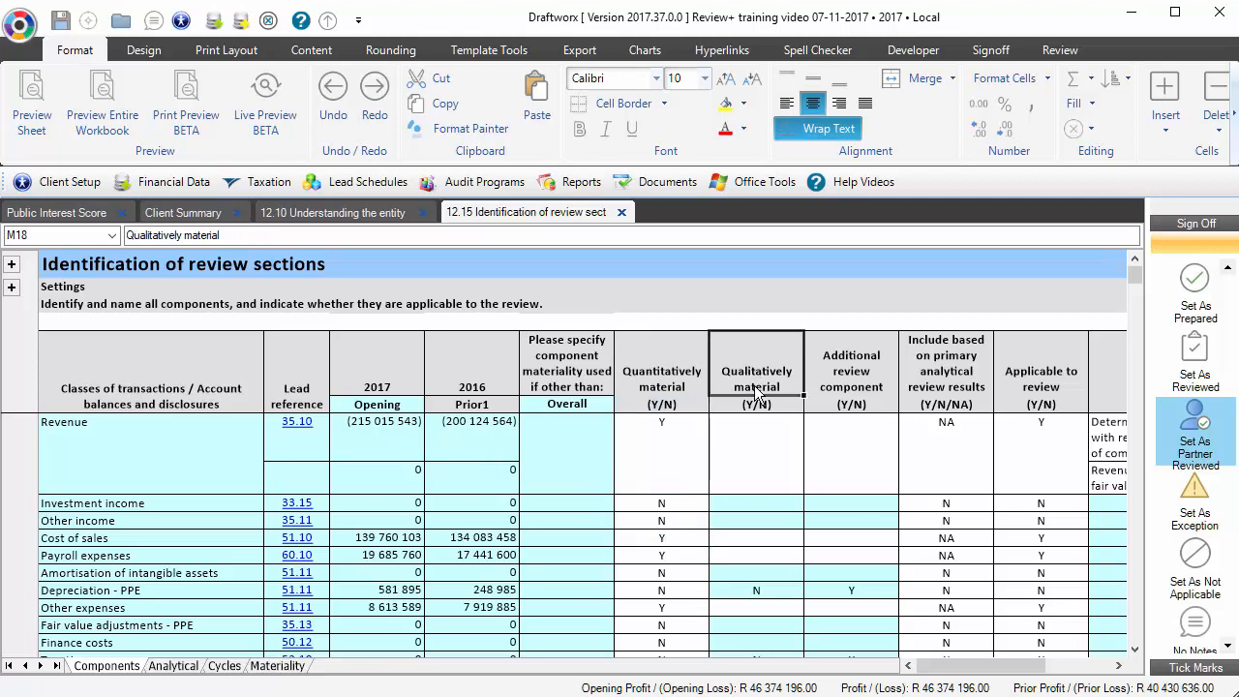
pyautogui.moveTo(756, 388); pyautogui.dragTo(753, 584)
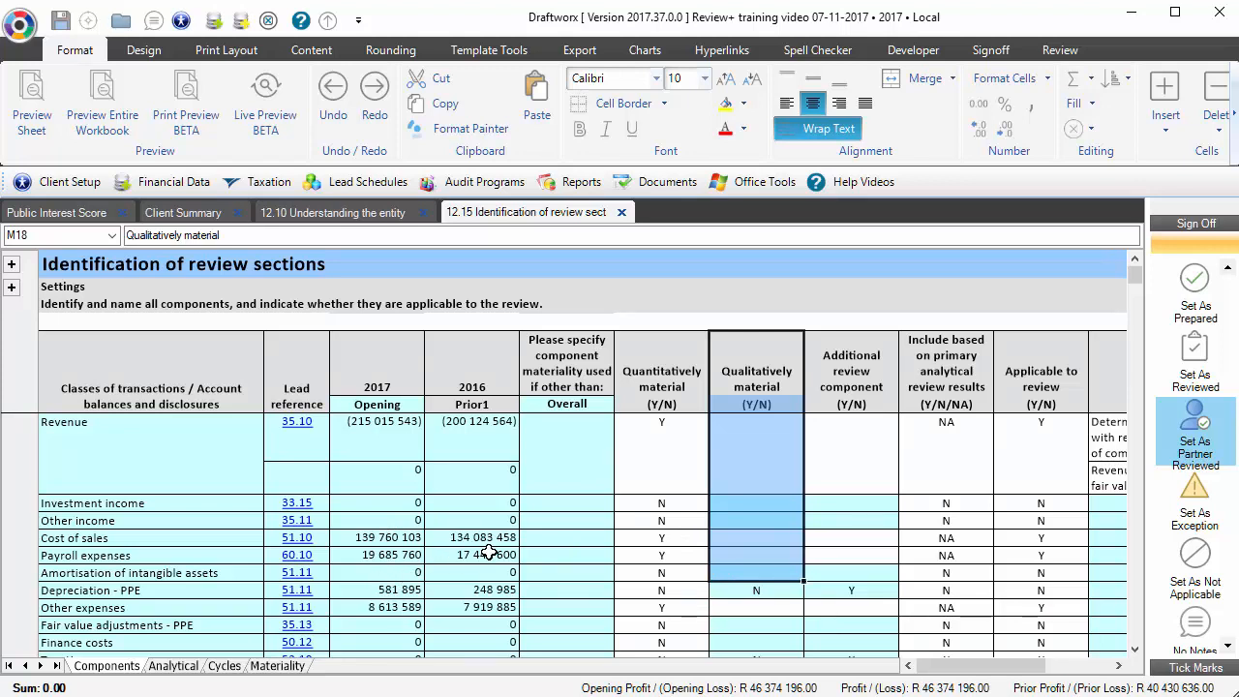
pyautogui.moveTo(869, 359); pyautogui.dragTo(847, 597)
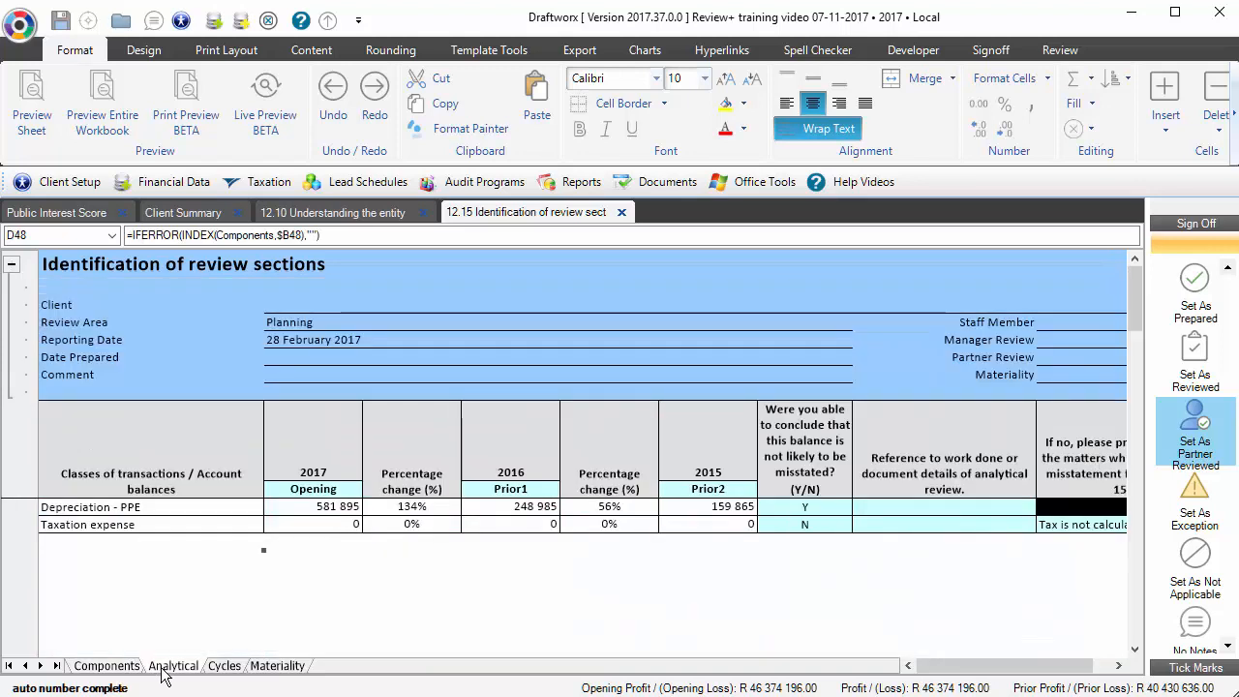
pyautogui.click(165, 672)
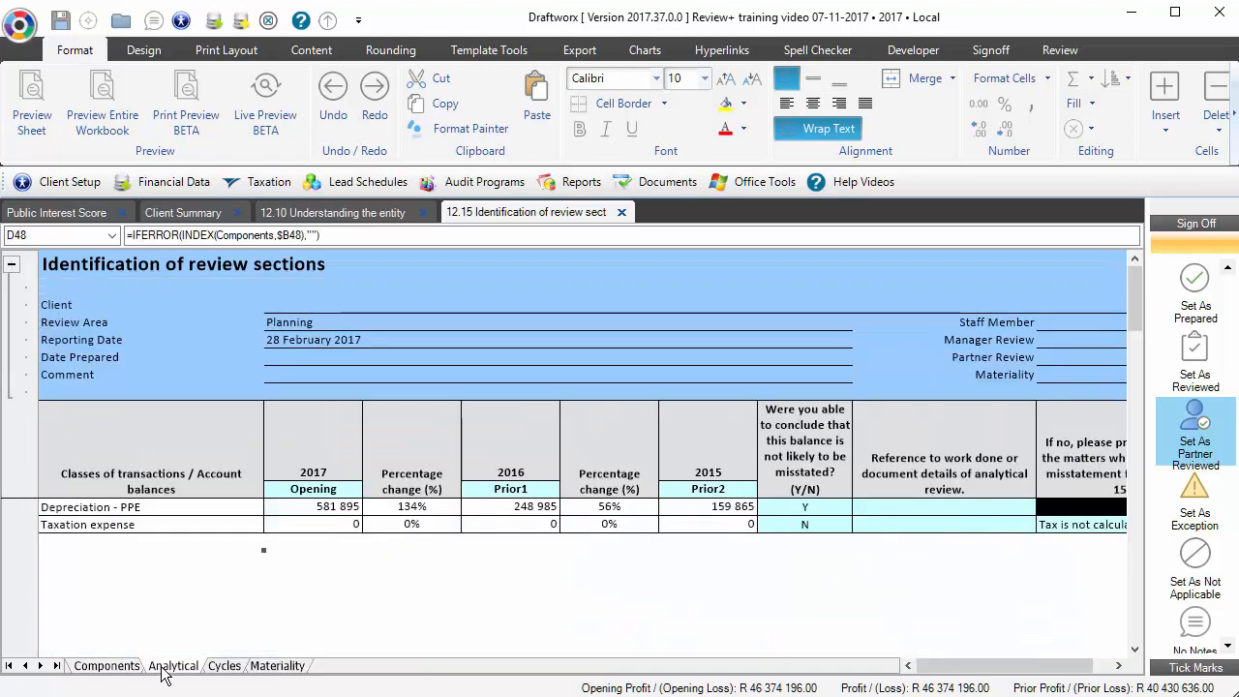
# Compare Depreciation - PPE's misstatement conclusion on the Analytical sheet with the primary analytical review results for Depreciation - PPE and Taxation expense on the Components sheet.
pyautogui.click(830, 511)
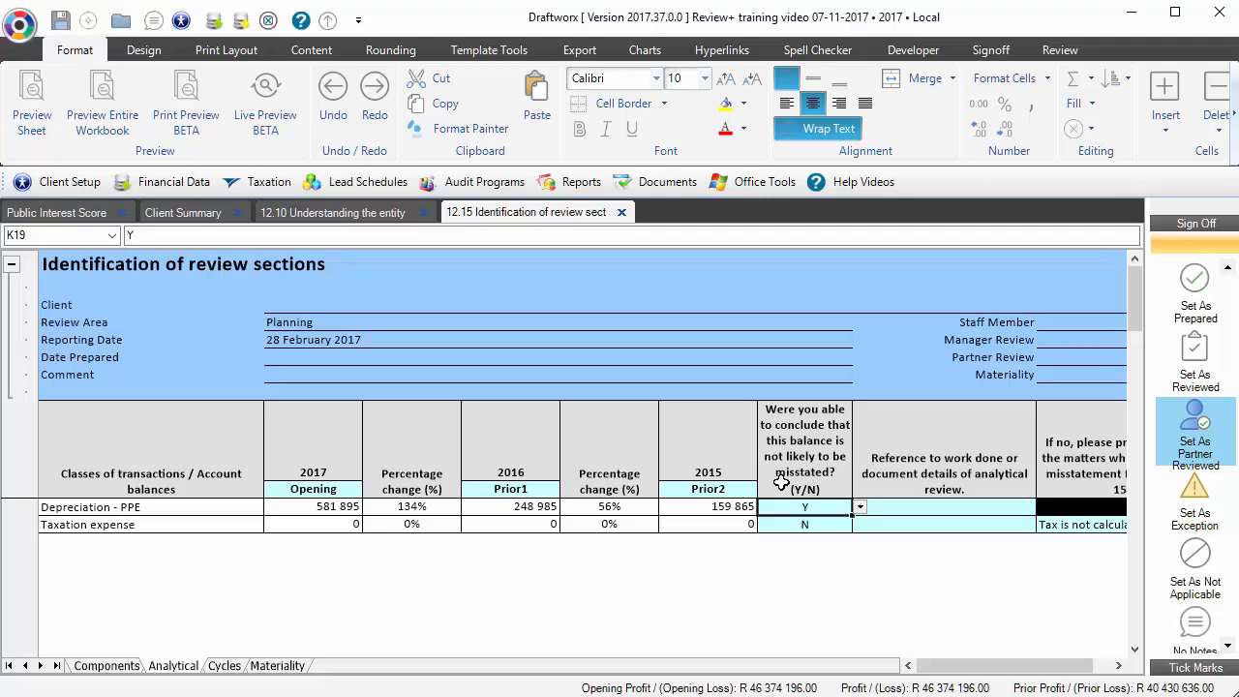
pyautogui.click(102, 666)
pyautogui.moveTo(206, 589); pyautogui.dragTo(919, 593)
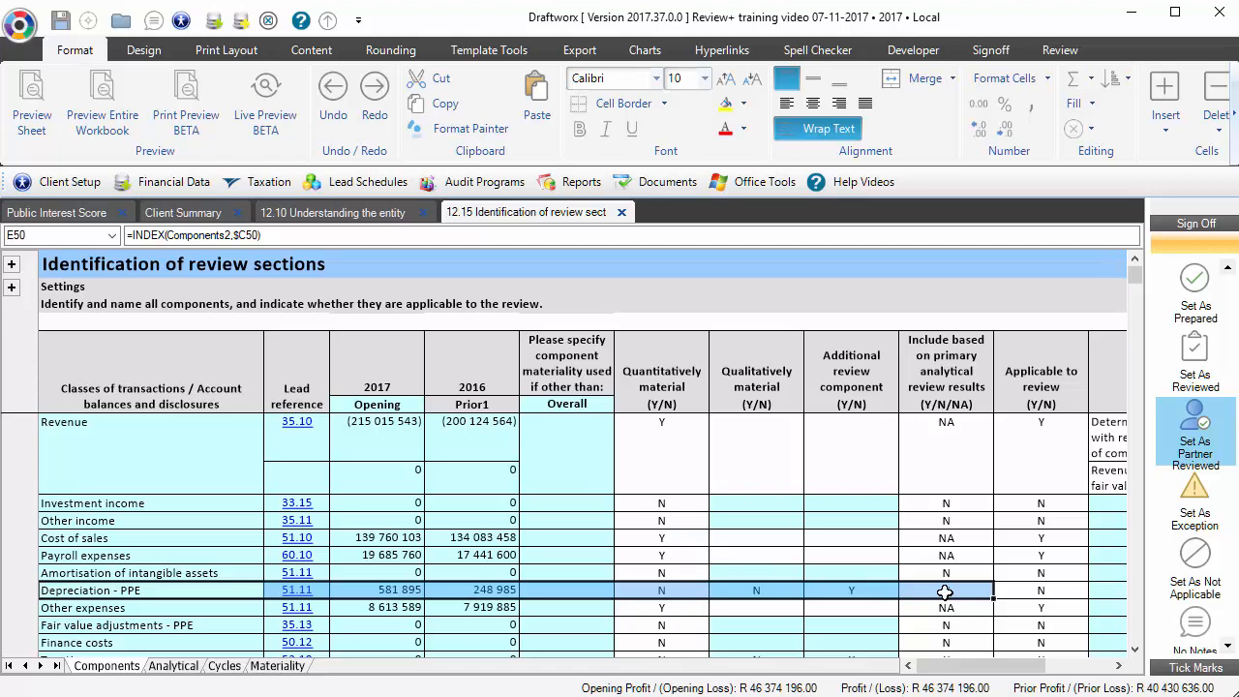
pyautogui.scroll(-1, 944, 590)
pyautogui.click(966, 561)
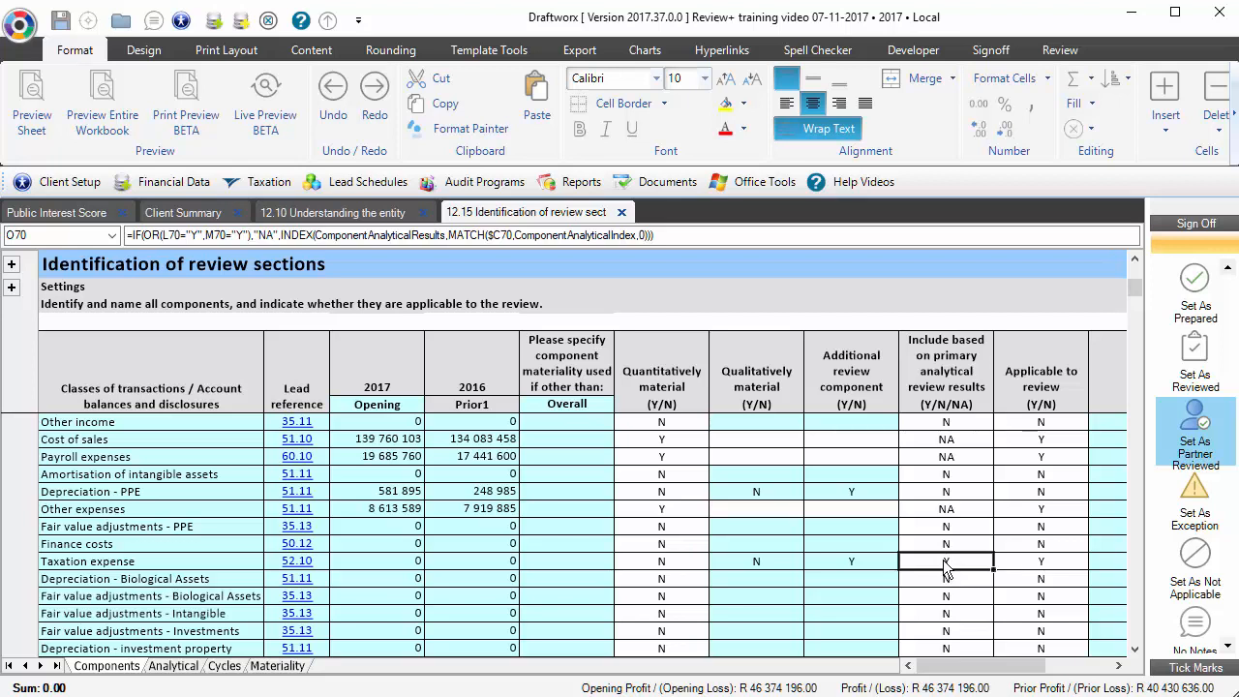
pyautogui.moveTo(946, 569); pyautogui.dragTo(159, 560)
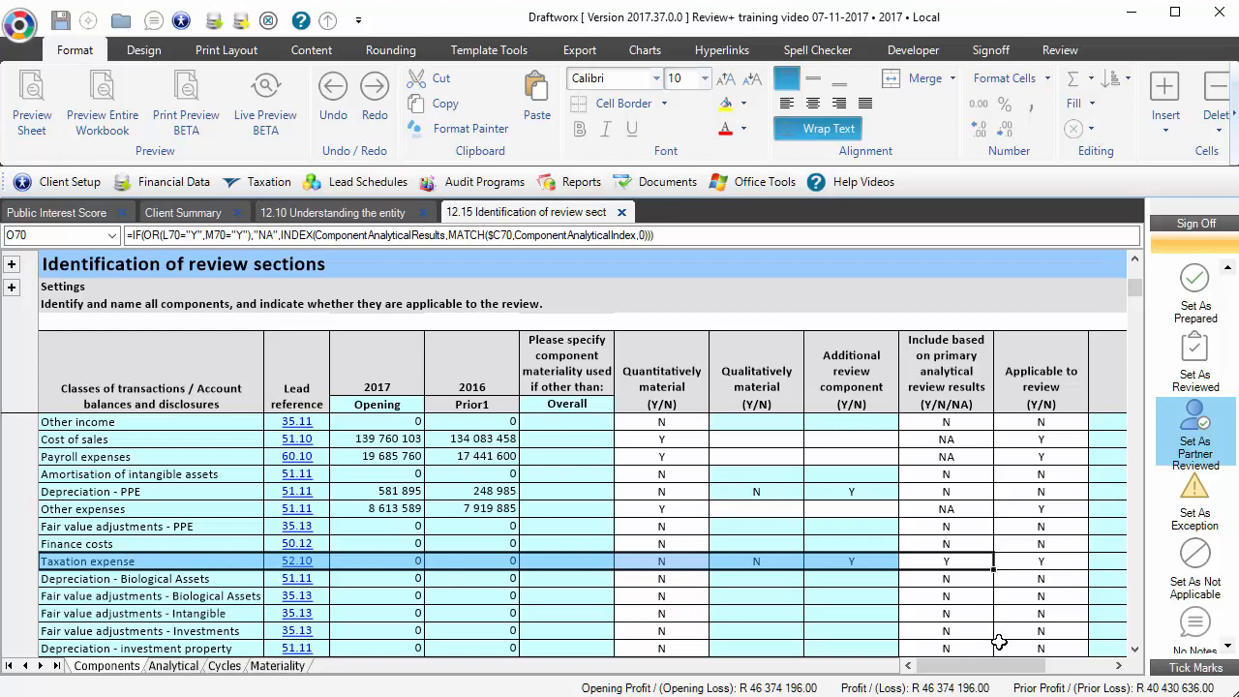
# Mark both of Revenue's accounting estimates, stage of completion and initial recognition at fair value, as applicable to review with y.
pyautogui.moveTo(1002, 671); pyautogui.dragTo(1070, 670)
pyautogui.scroll(2, 949, 578)
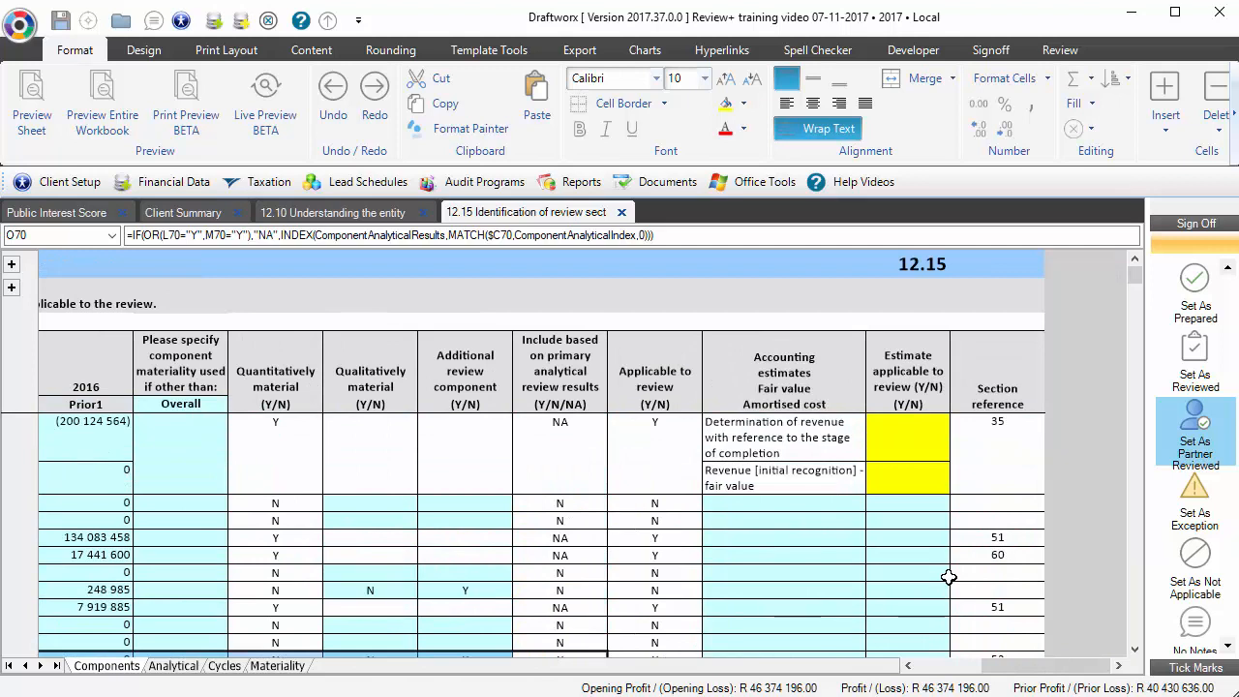
pyautogui.click(934, 449)
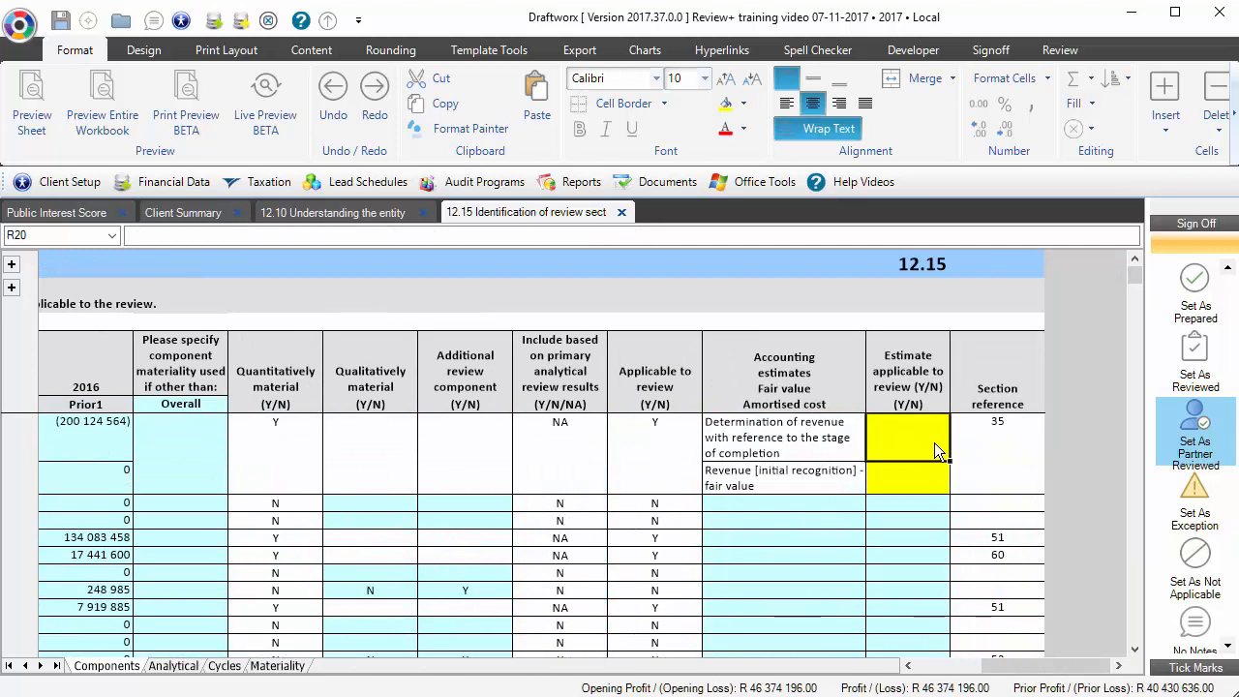
pyautogui.write('y')
pyautogui.press('Return')
pyautogui.write('y')
pyautogui.press('Return')
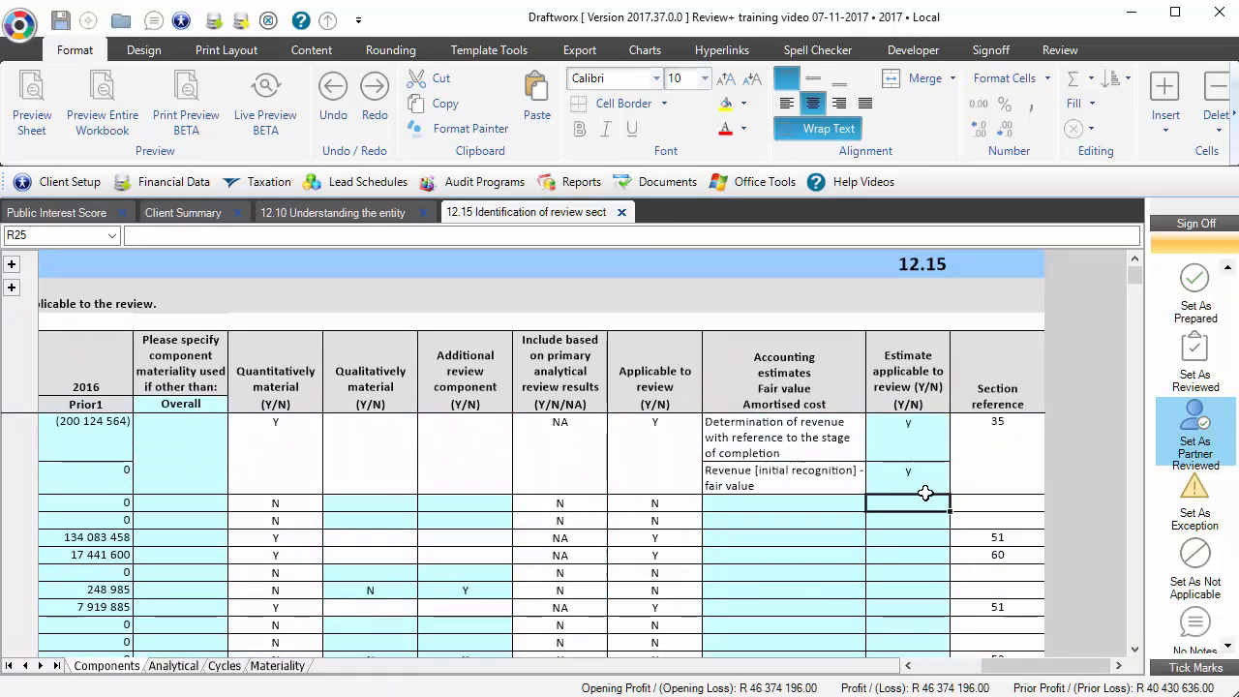
# Enter y as applicable to review for Property plant and Equip's depreciation, useful lives, residual values, impairment and fair value estimates.
pyautogui.scroll(-5, 944, 453)
pyautogui.scroll(5, 948, 453)
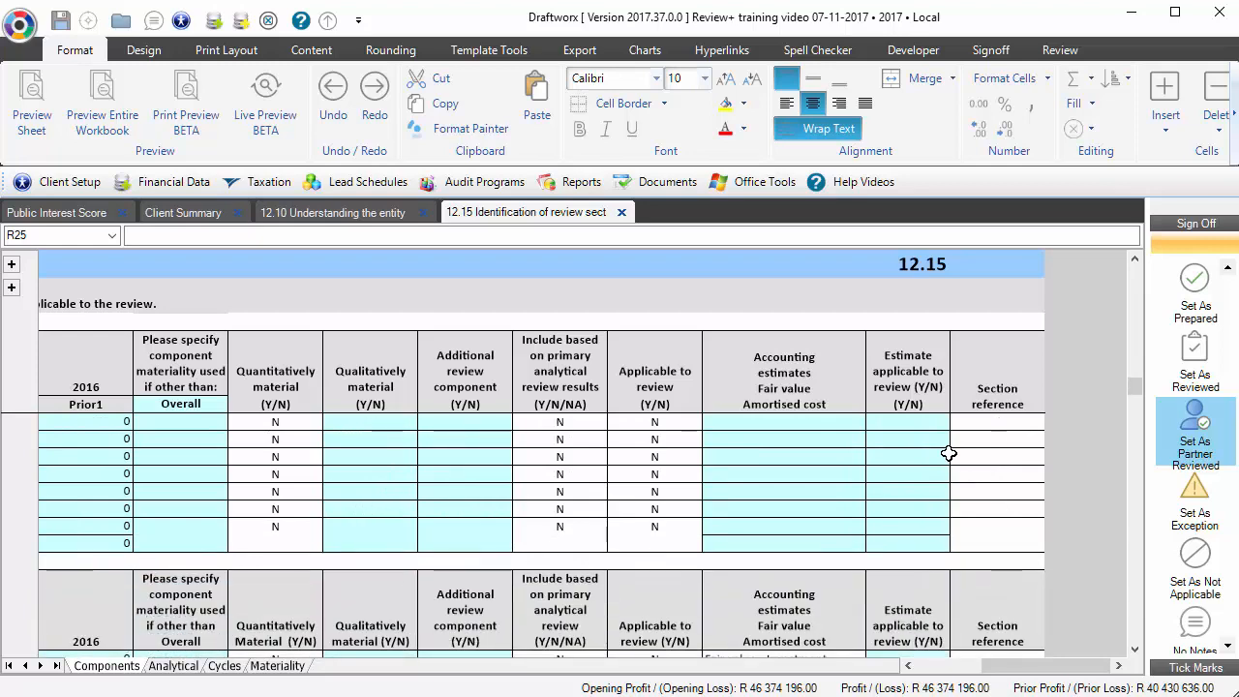
pyautogui.scroll(1, 939, 468)
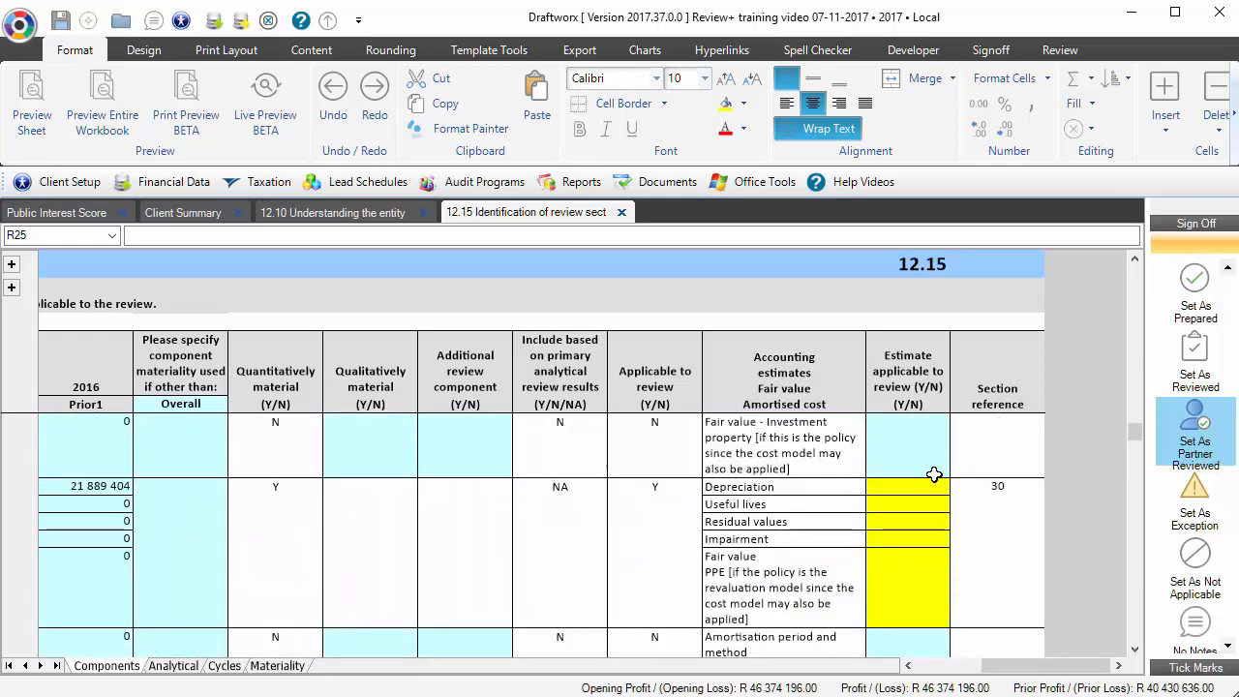
pyautogui.click(928, 486)
pyautogui.write('y')
pyautogui.press('Return')
pyautogui.write('y')
pyautogui.press('Return')
pyautogui.write('y')
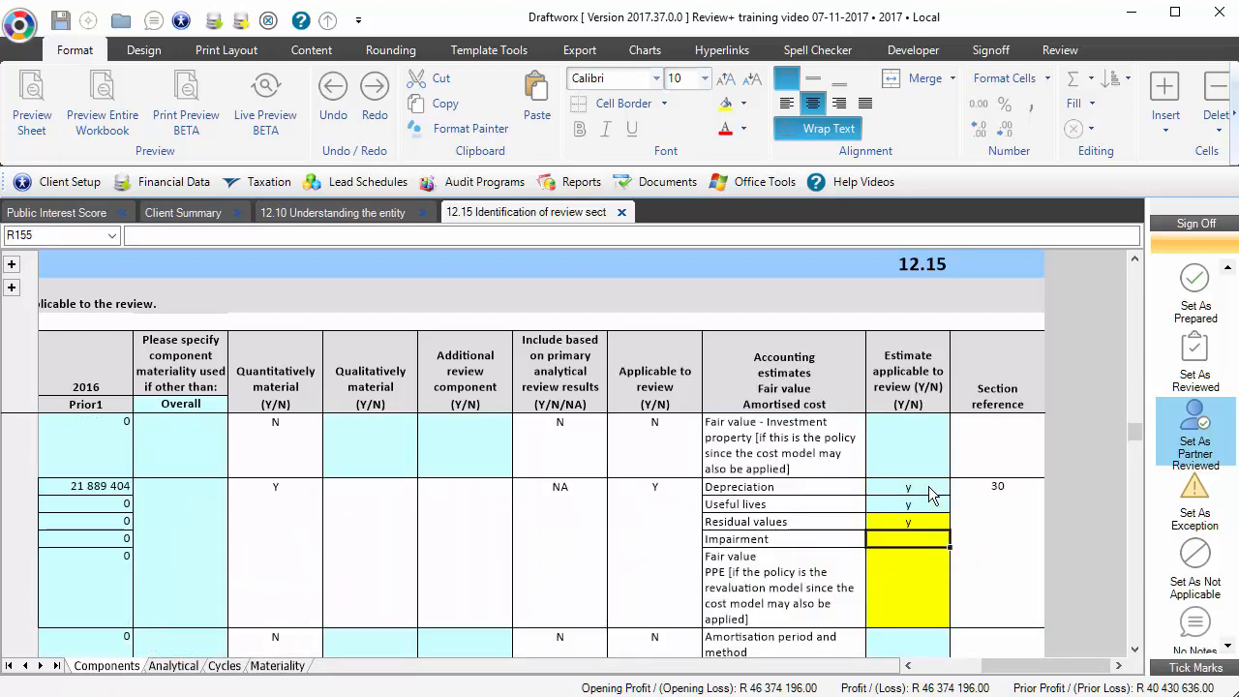
pyautogui.press('Return')
pyautogui.write('y')
pyautogui.press('Return')
pyautogui.write('y')
pyautogui.press('Return')
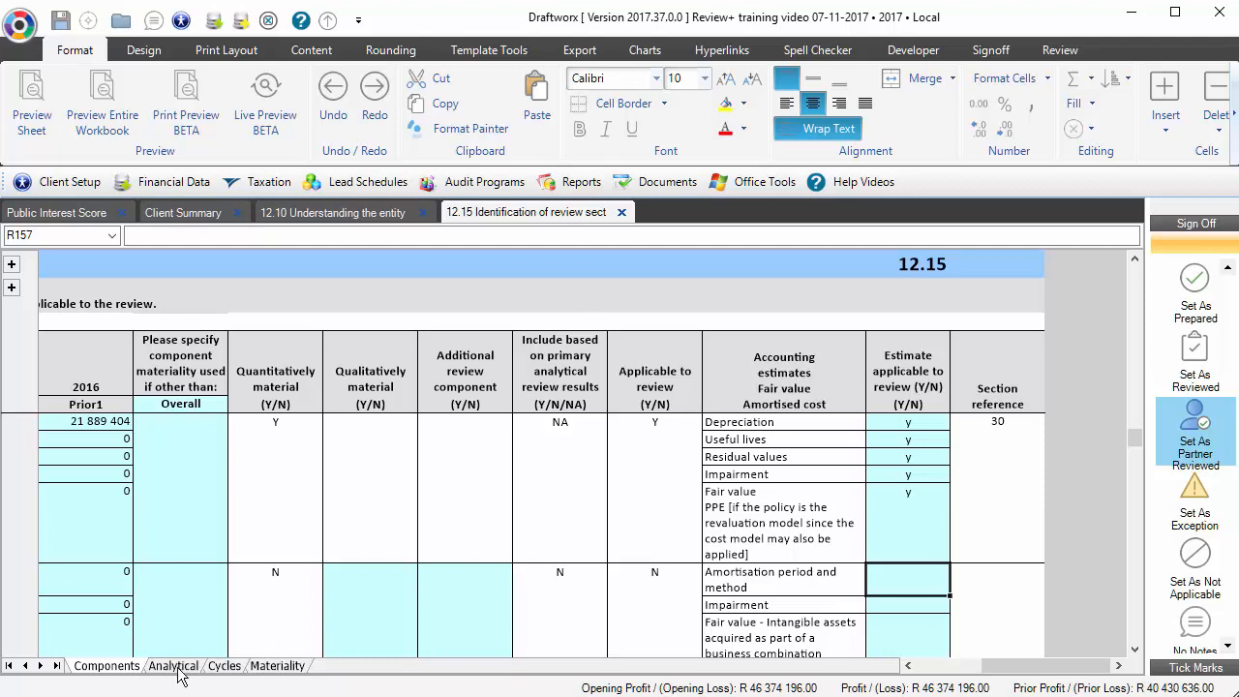
# On the Cycles sheet, allocate Cost of sales to the Inventory cycle in the row below Inventory.
pyautogui.click(226, 667)
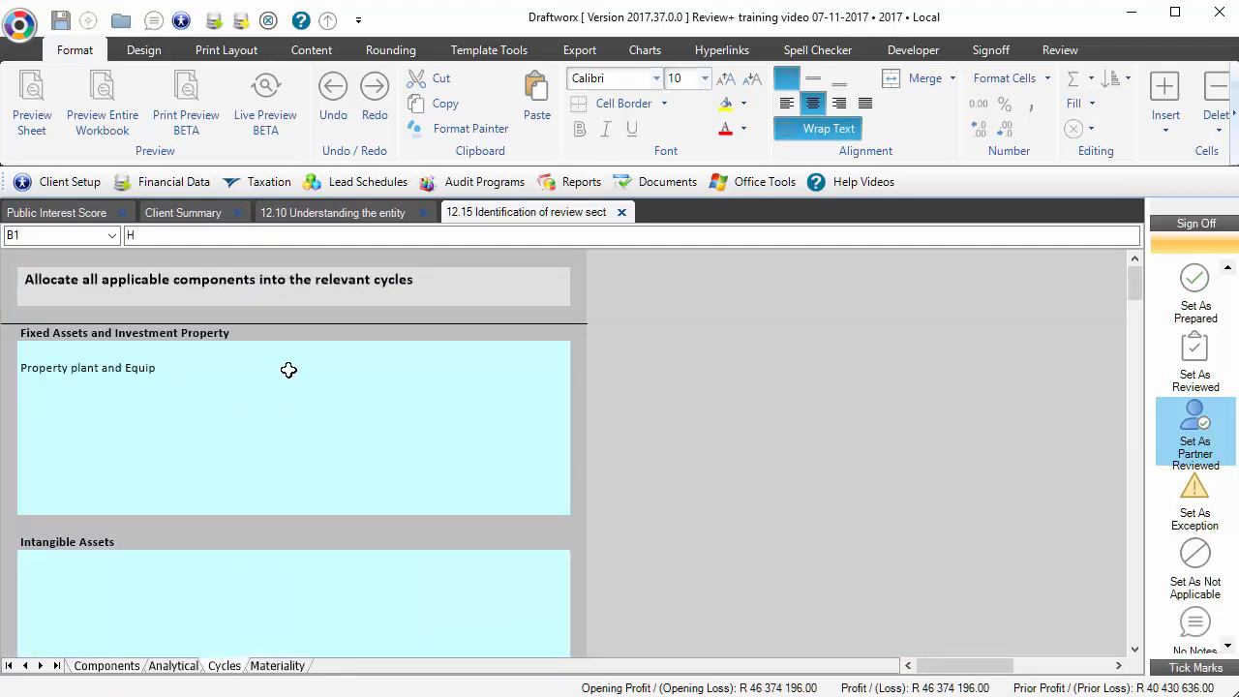
pyautogui.click(275, 388)
pyautogui.scroll(-4, 275, 576)
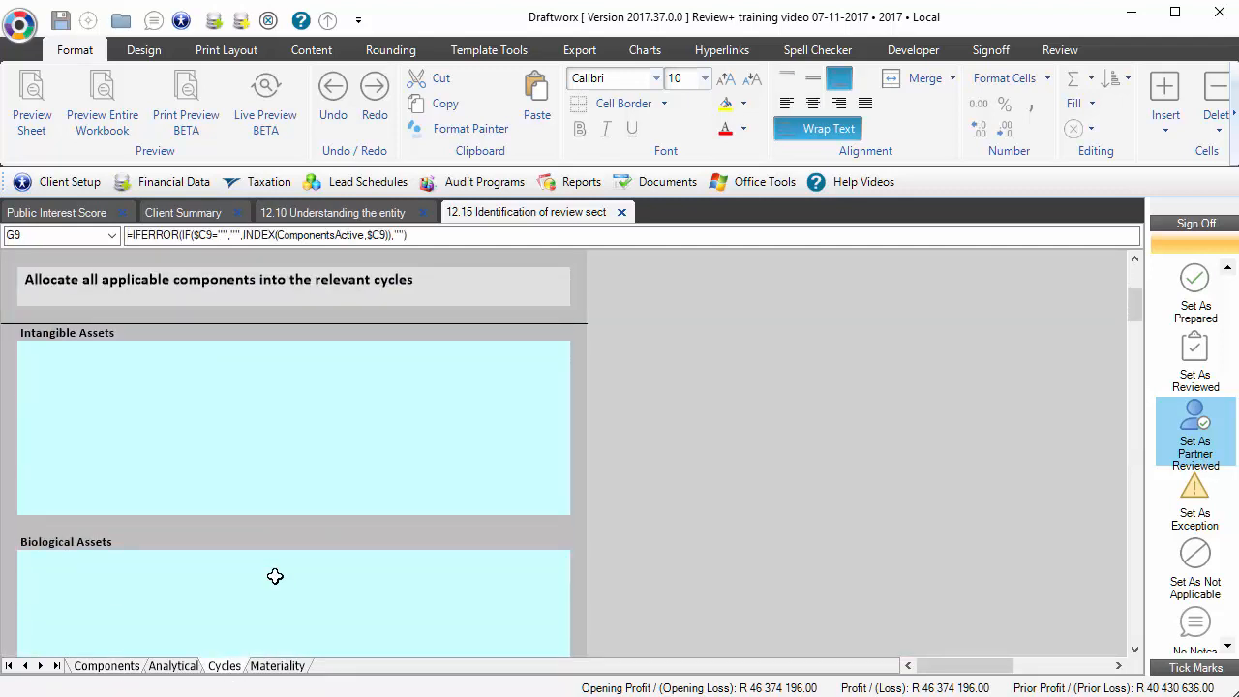
pyautogui.scroll(-5, 275, 576)
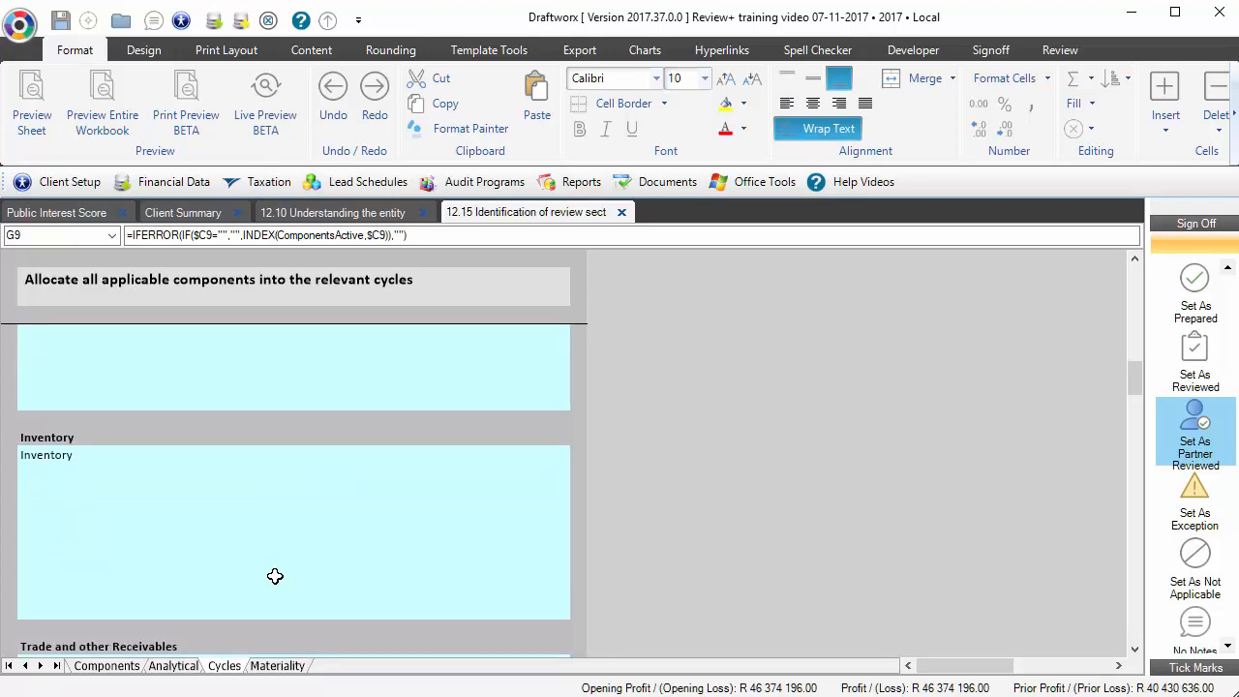
pyautogui.scroll(-2, 283, 548)
pyautogui.click(119, 350)
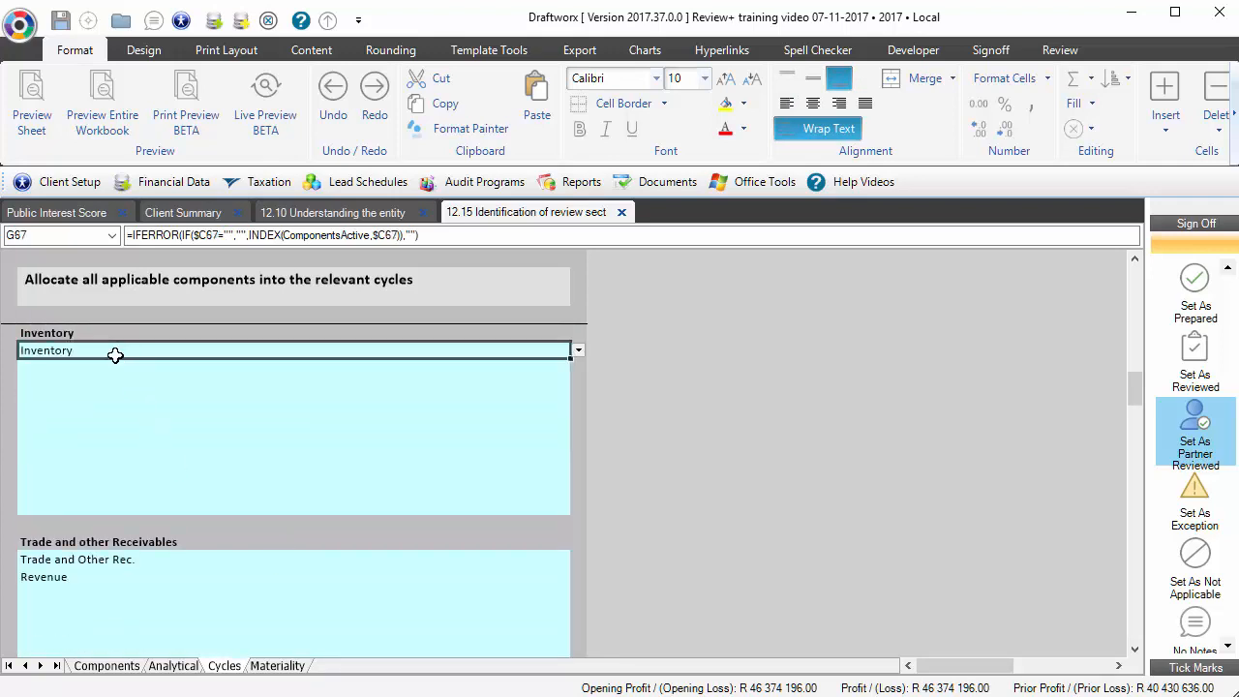
pyautogui.click(112, 374)
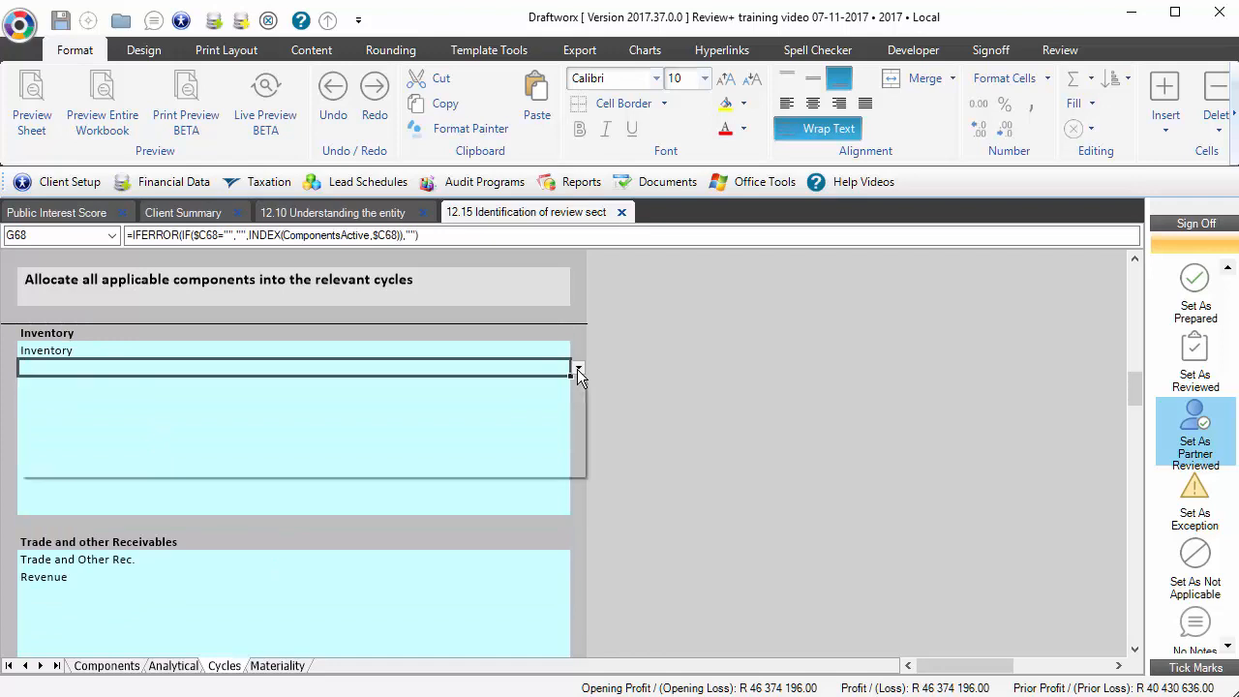
pyautogui.click(577, 368)
pyautogui.click(77, 408)
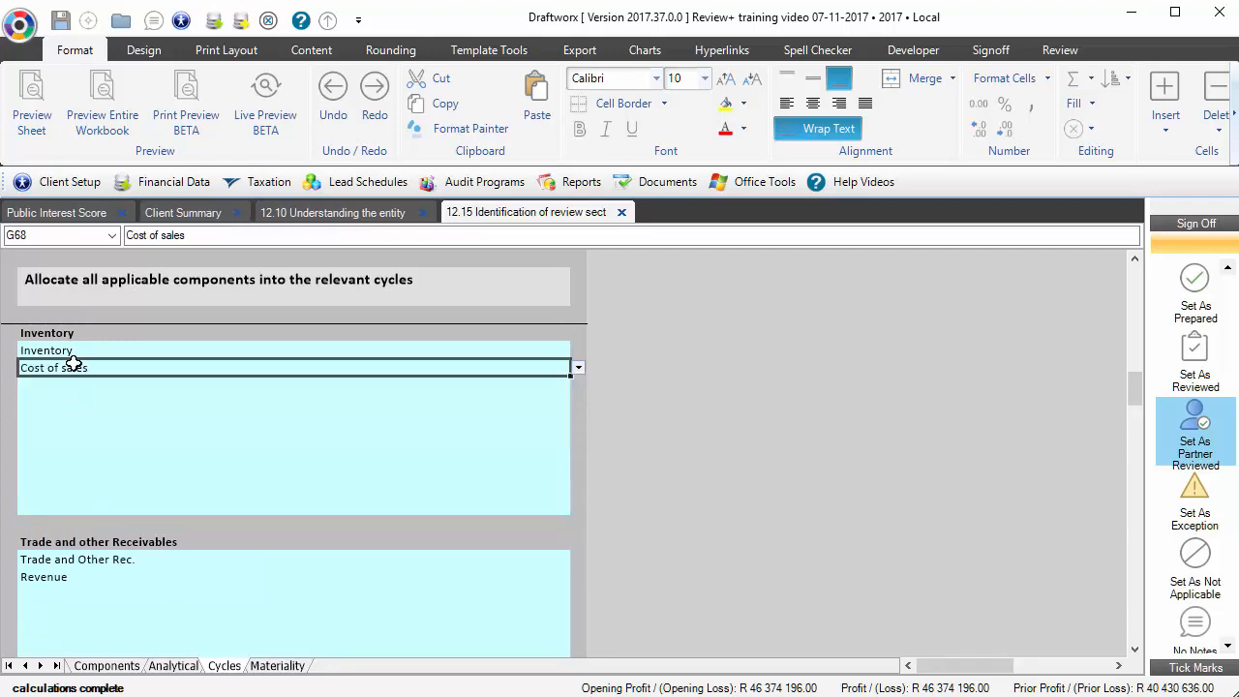
# Remove Cost of sales from the Trade and other Payables cycle.
pyautogui.scroll(-8, 194, 542)
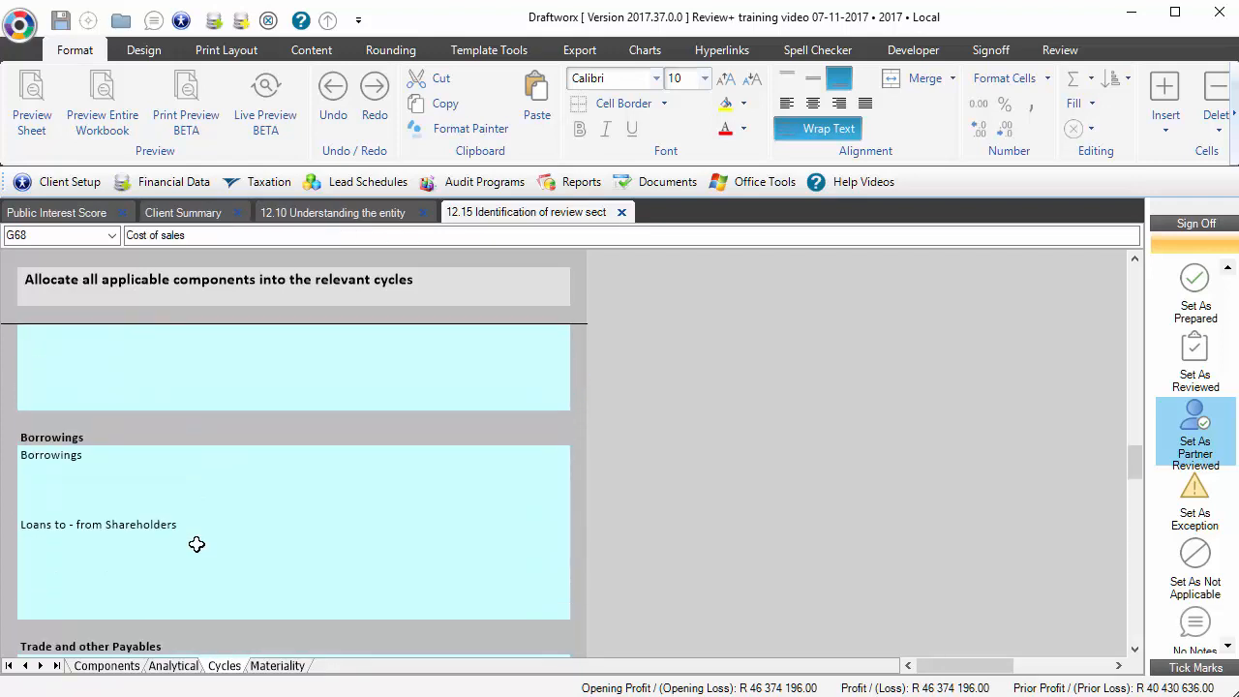
pyautogui.scroll(-2, 196, 545)
pyautogui.click(82, 491)
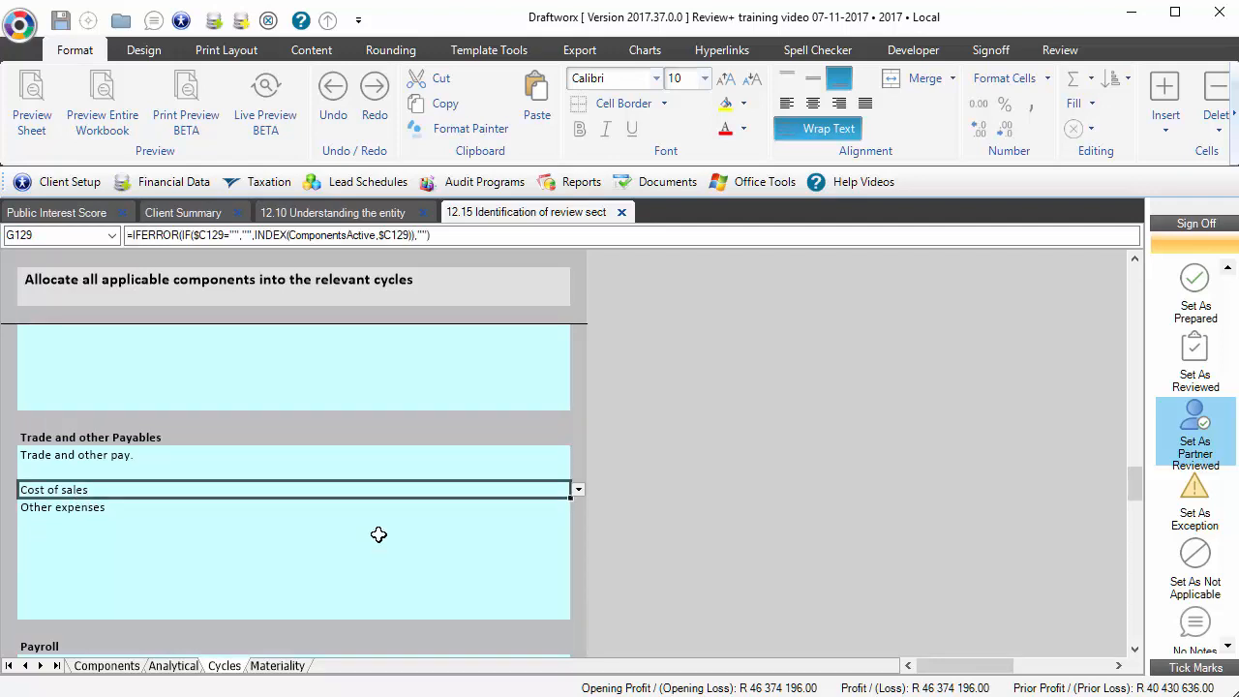
pyautogui.press('Delete')
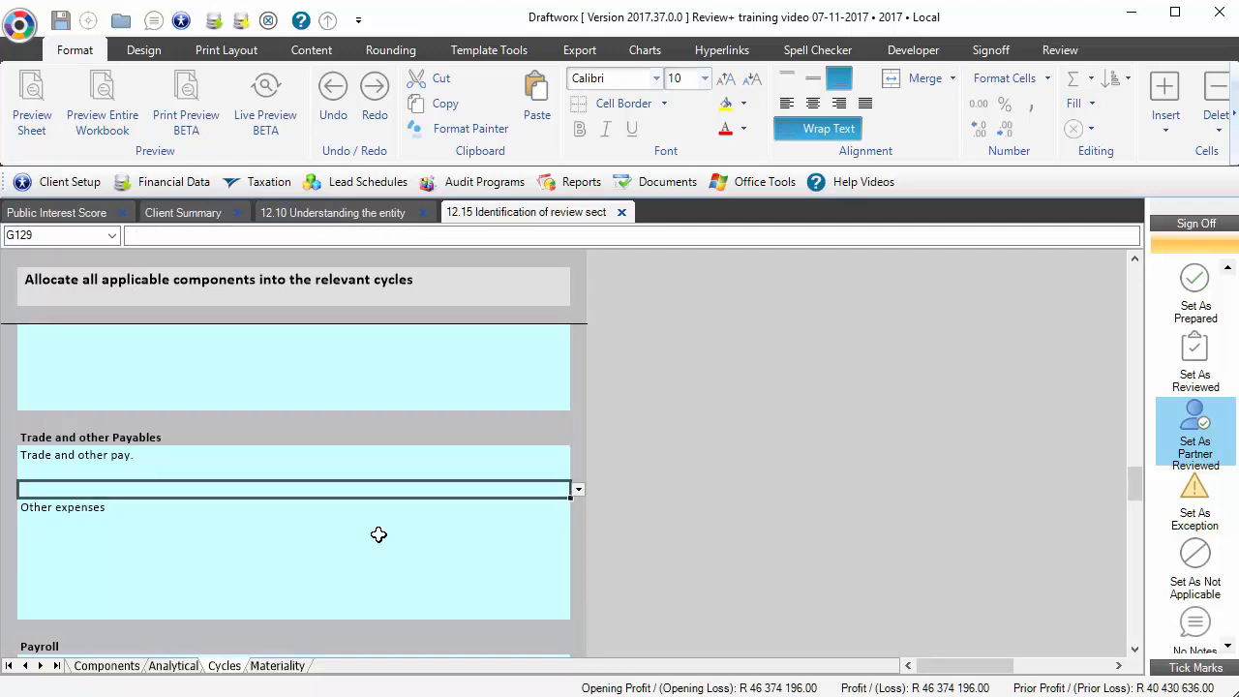
# Clear Other expenses from the Trade and other Payables cycle and check the line for unallocated components above the cycles.
pyautogui.click(444, 524)
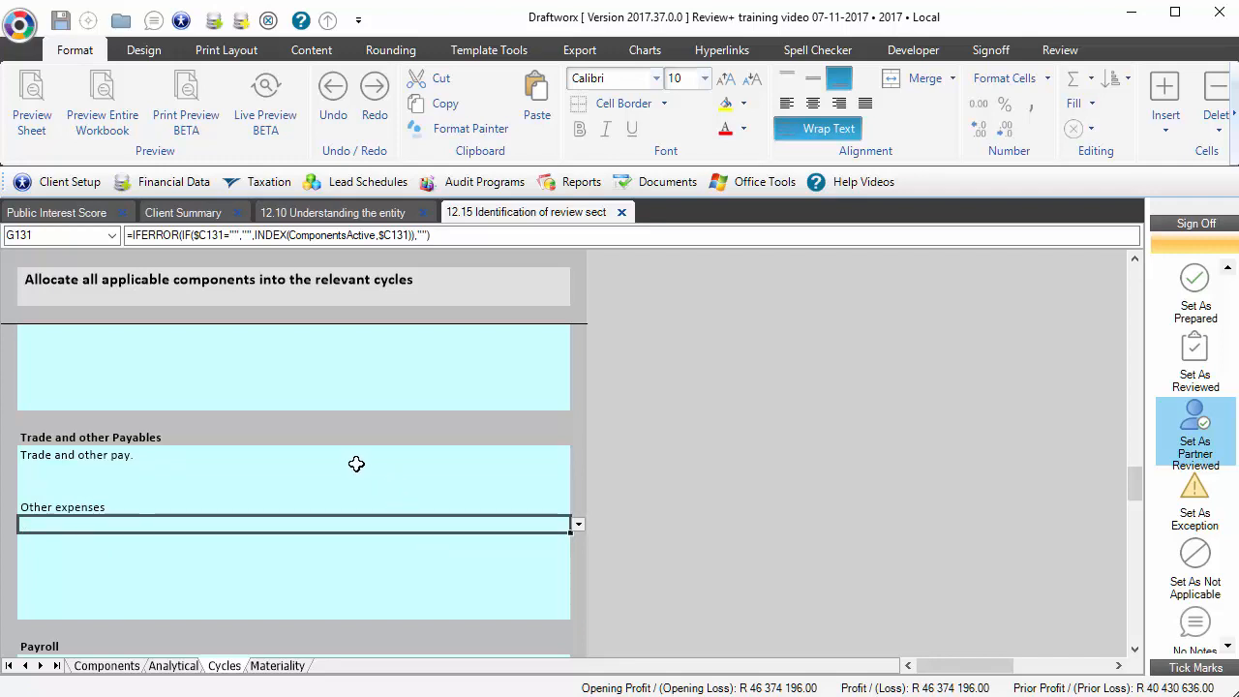
pyautogui.click(249, 297)
pyautogui.click(432, 502)
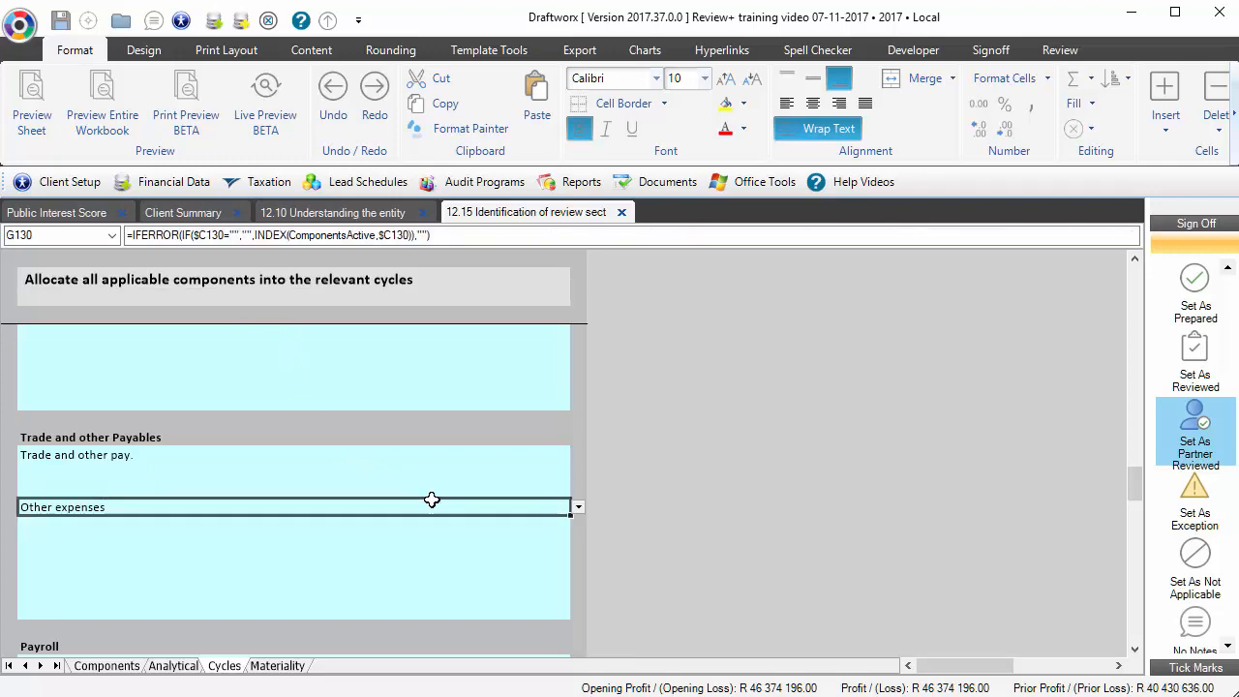
pyautogui.press('Delete')
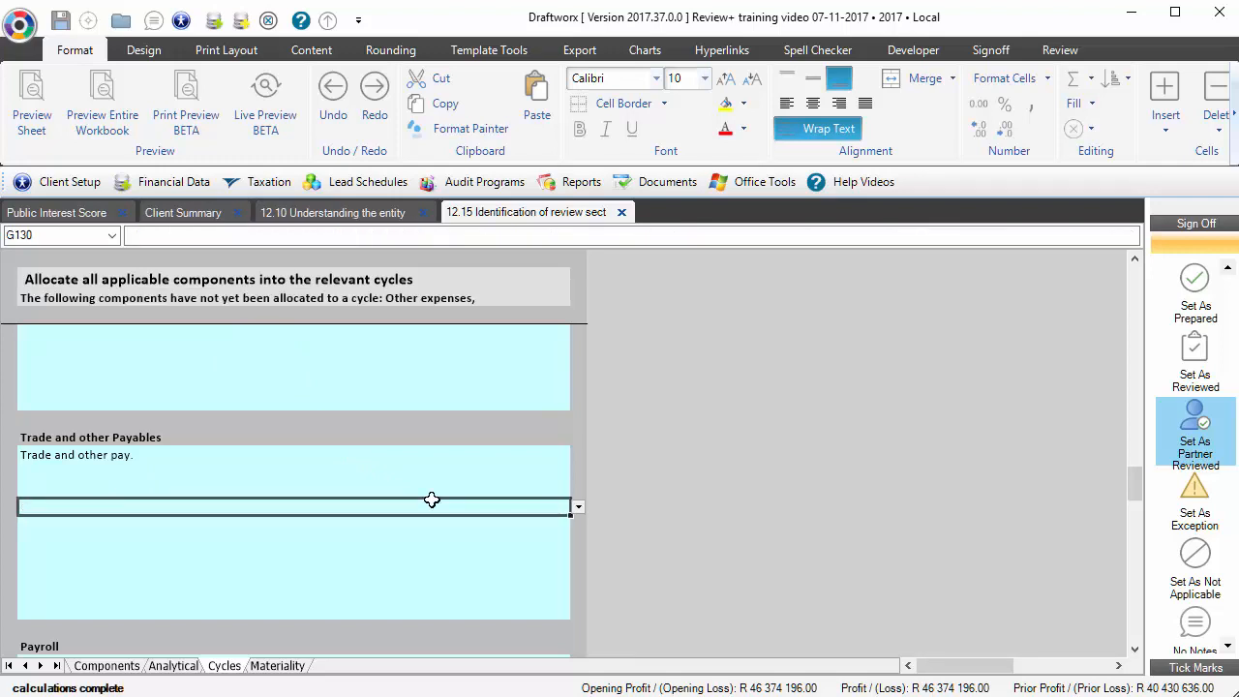
pyautogui.click(383, 302)
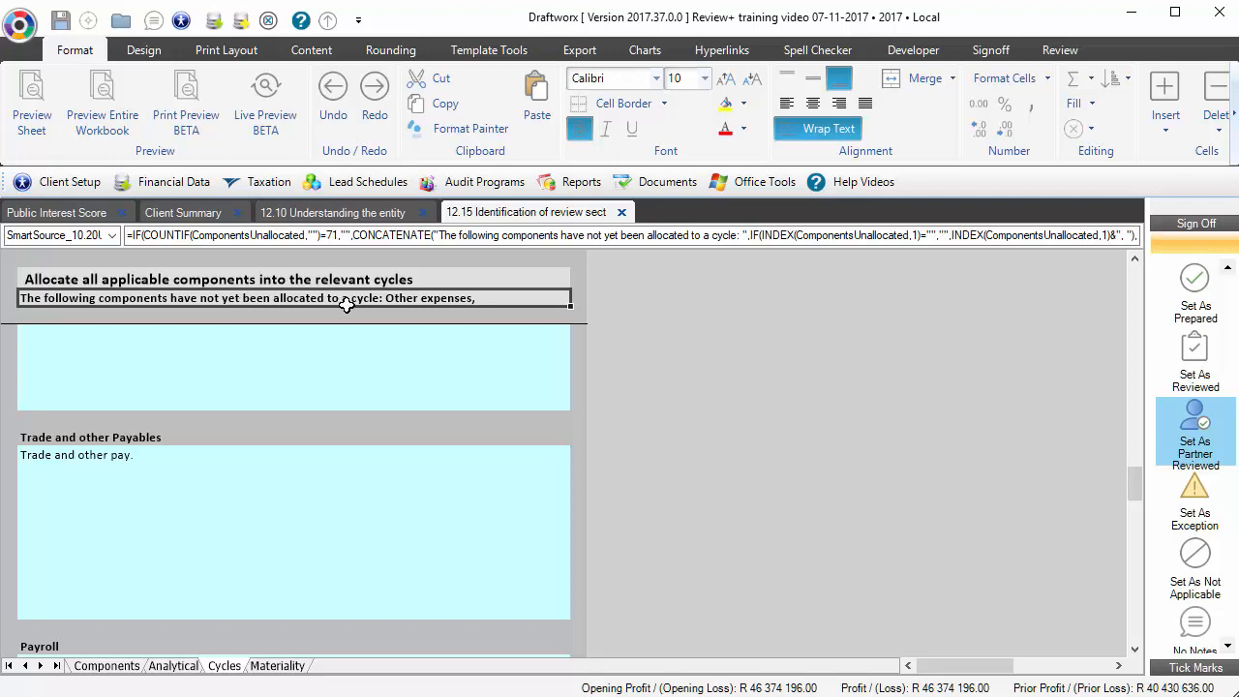
# Allocate Other expenses back to its row in the Trade and other Payables cycle.
pyautogui.click(62, 505)
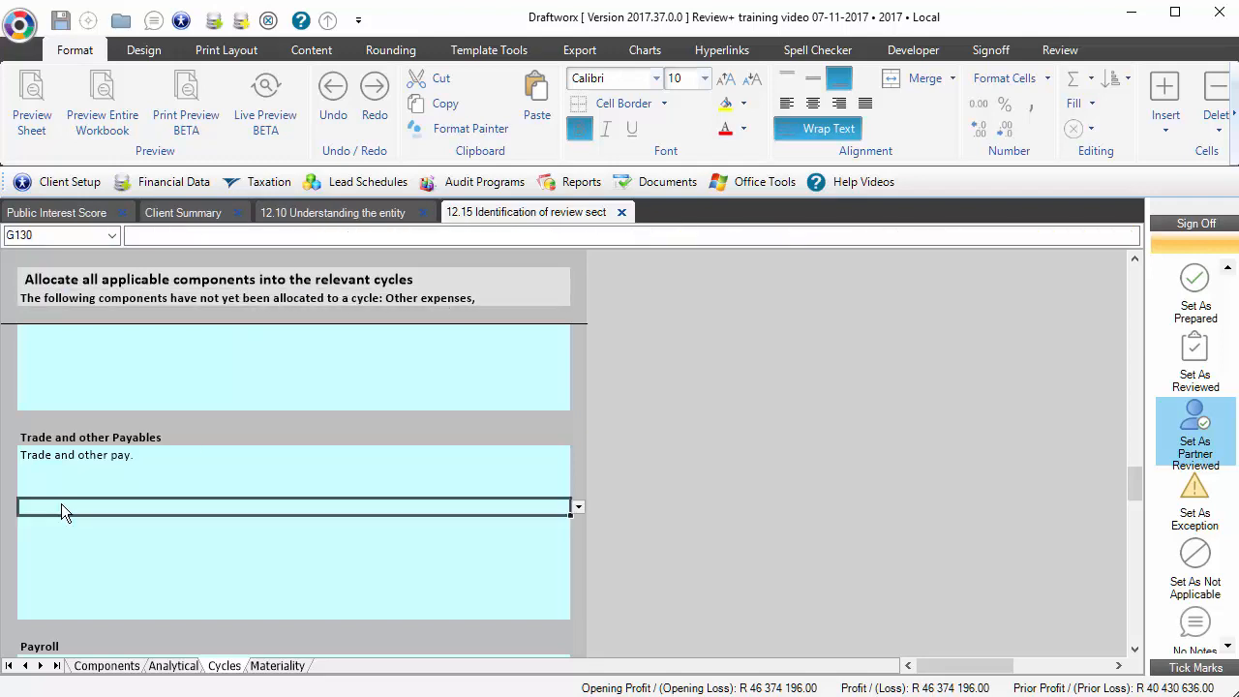
pyautogui.click(578, 507)
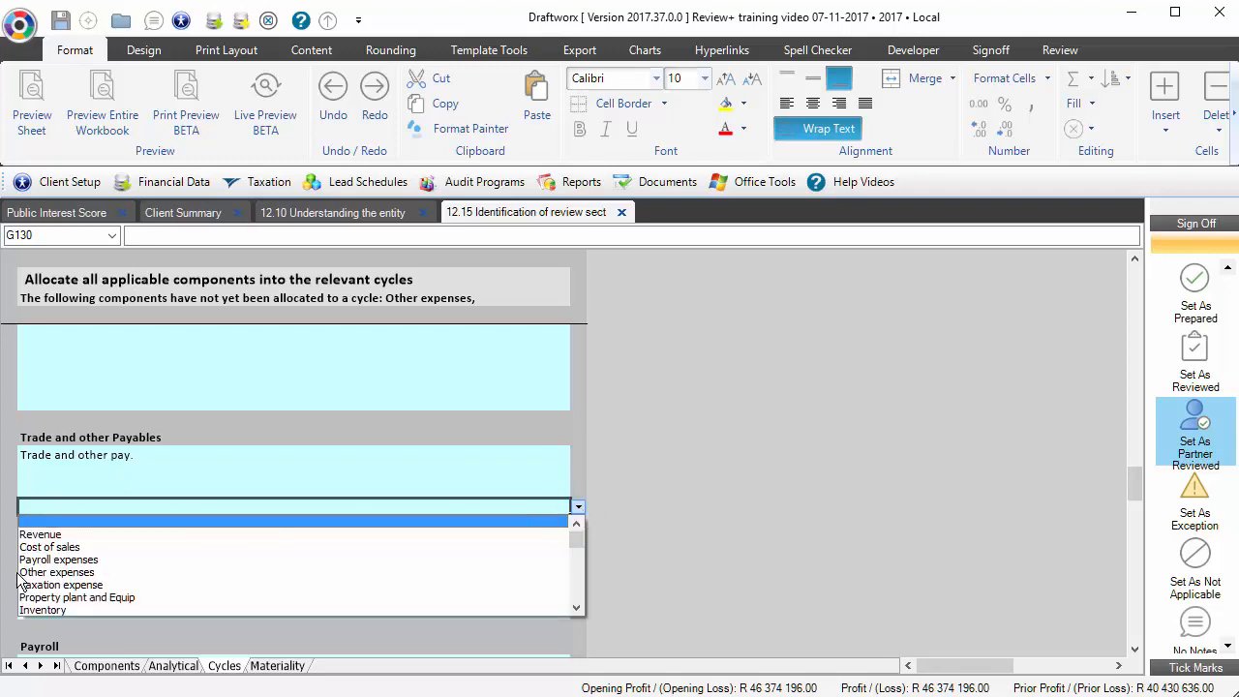
pyautogui.click(84, 573)
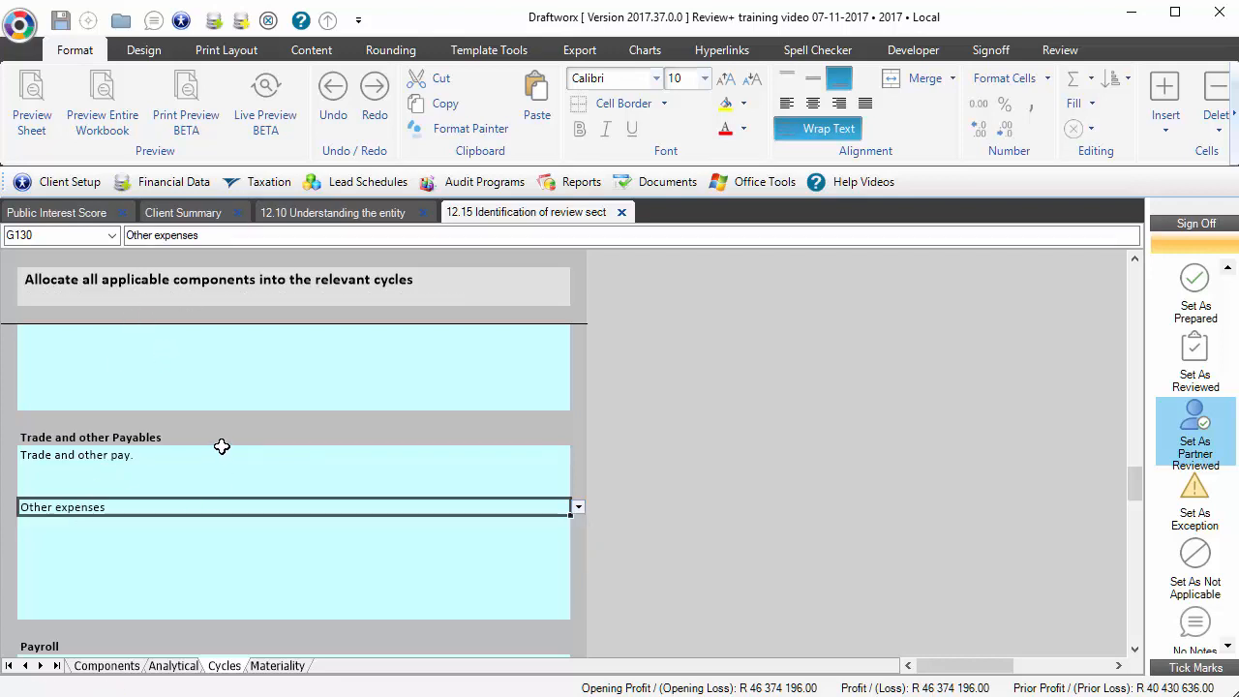
# Review the Materiality sheet's figures and the component materiality field for Property plant and Equip on the Components sheet.
pyautogui.click(259, 667)
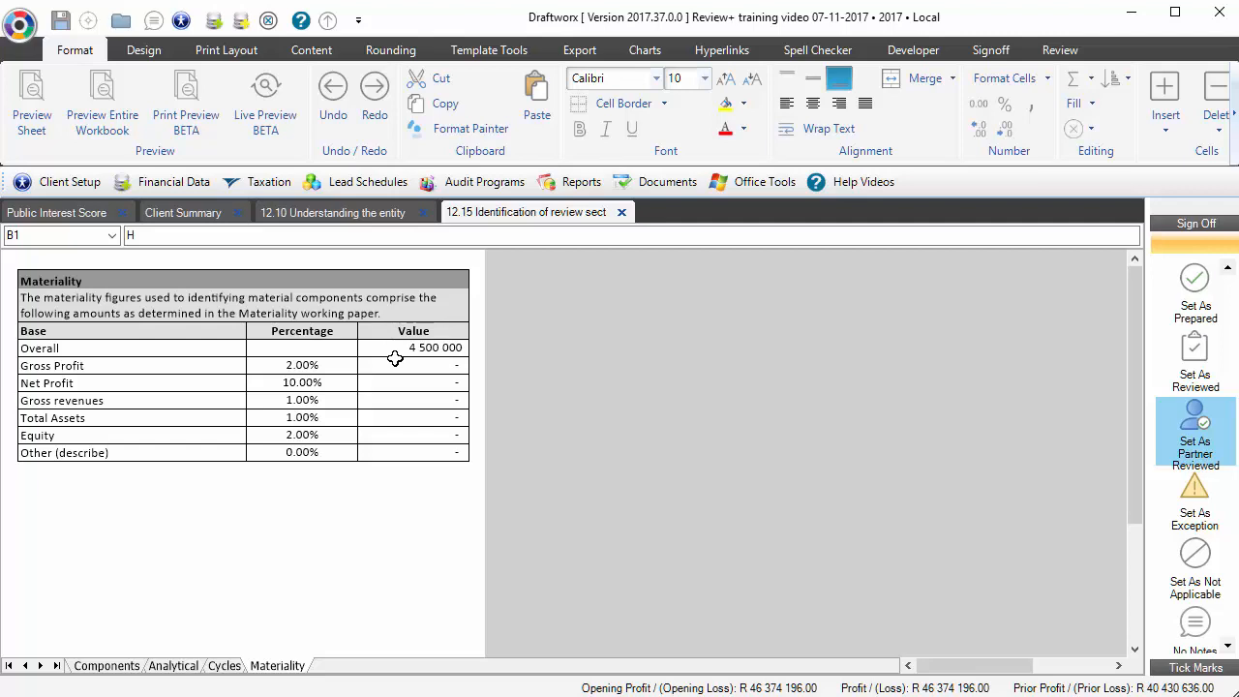
pyautogui.click(106, 666)
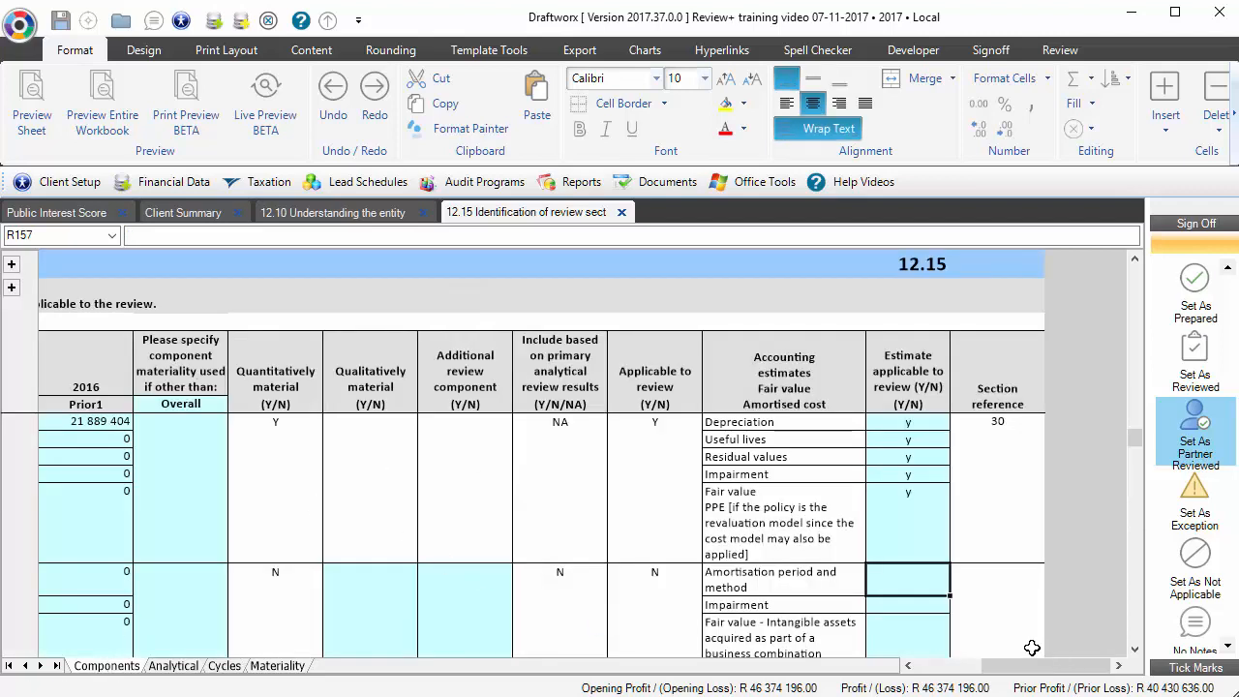
pyautogui.click(956, 675)
pyautogui.click(554, 455)
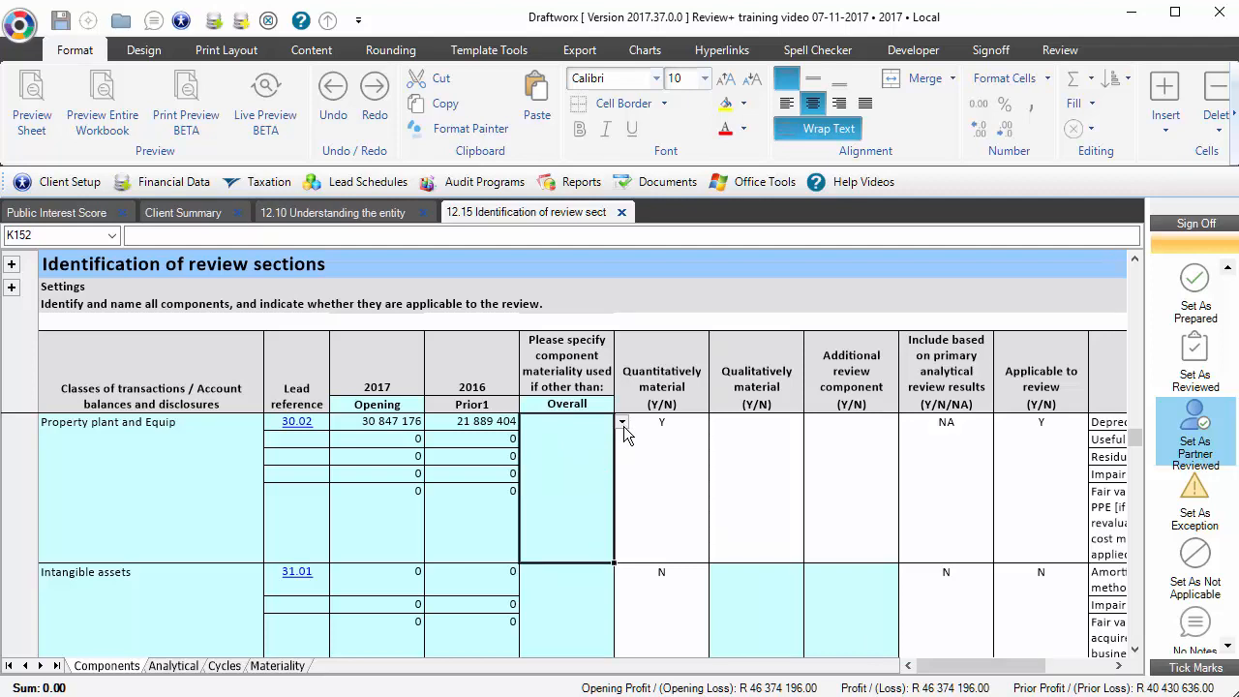
# Expand the Components sheet's Settings section and set "Would you like to insert additional estimates?" to Y.
pyautogui.click(12, 288)
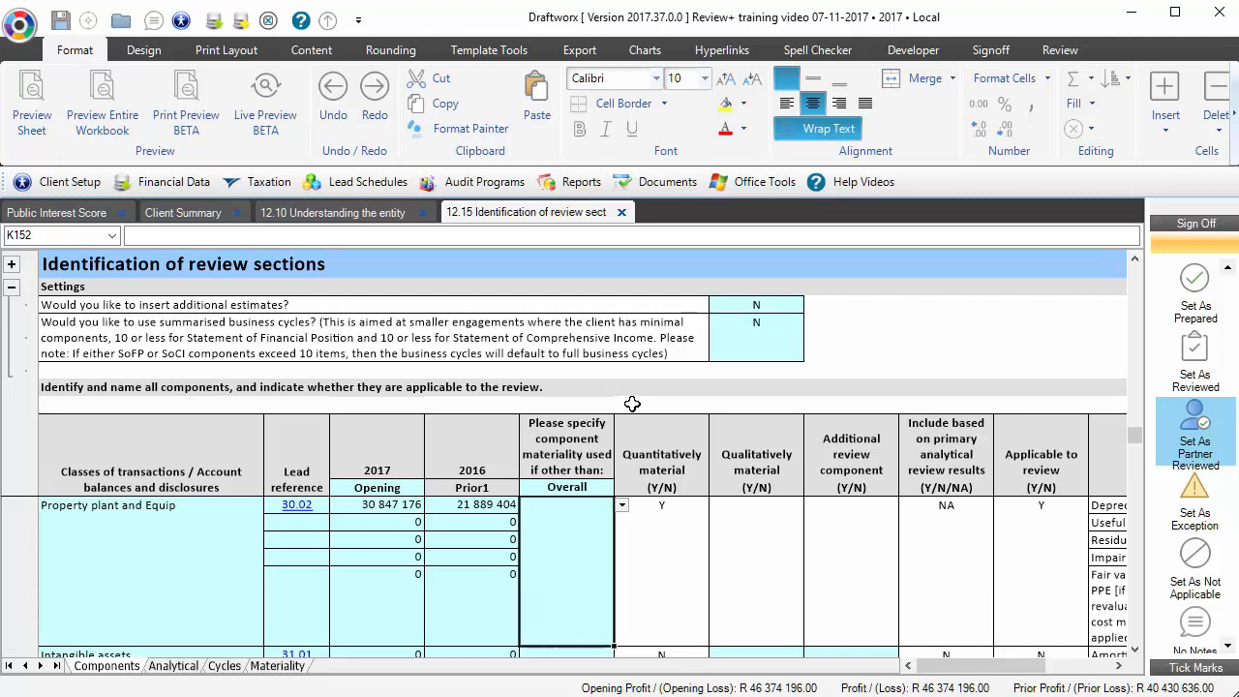
pyautogui.click(269, 305)
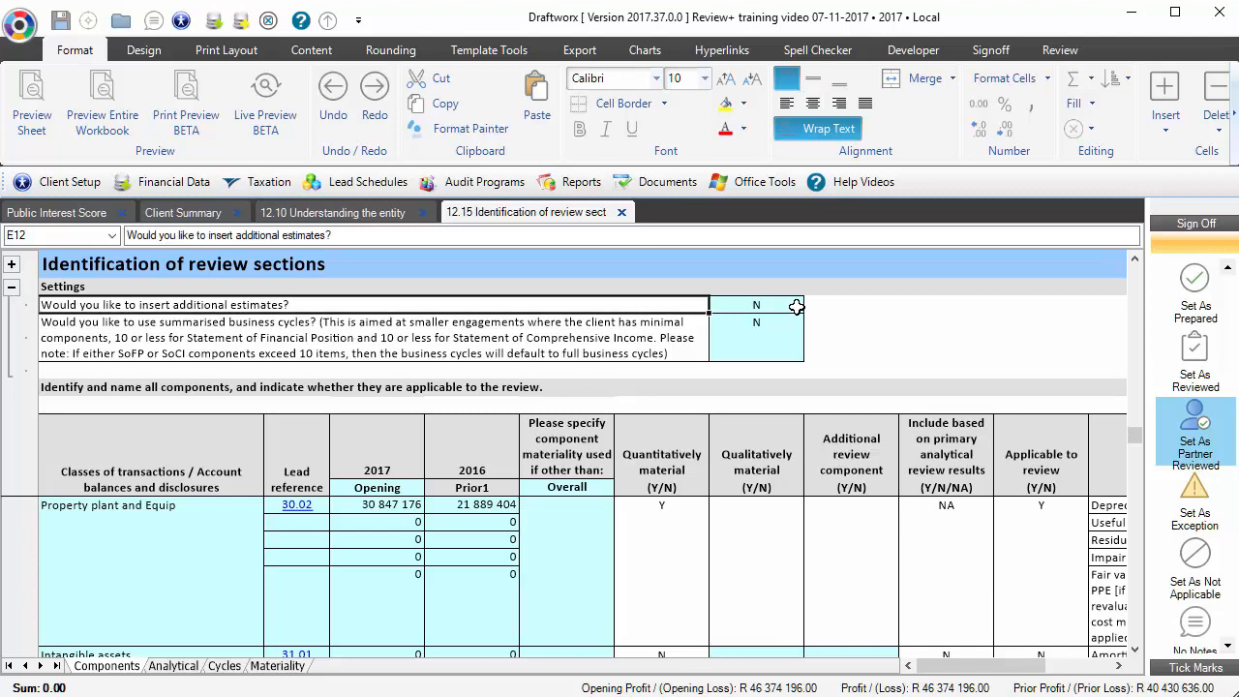
pyautogui.moveTo(1032, 666); pyautogui.dragTo(1040, 665)
pyautogui.moveTo(1030, 505); pyautogui.dragTo(1025, 585)
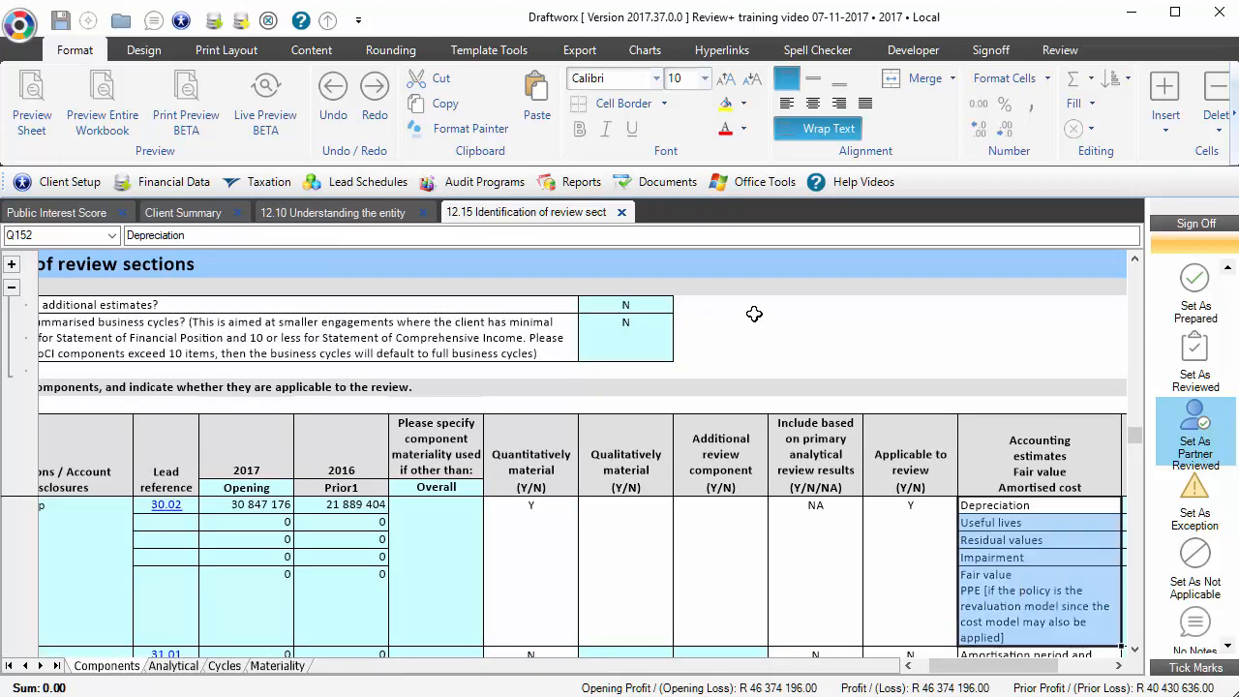
pyautogui.click(647, 308)
pyautogui.moveTo(1038, 665); pyautogui.dragTo(1024, 666)
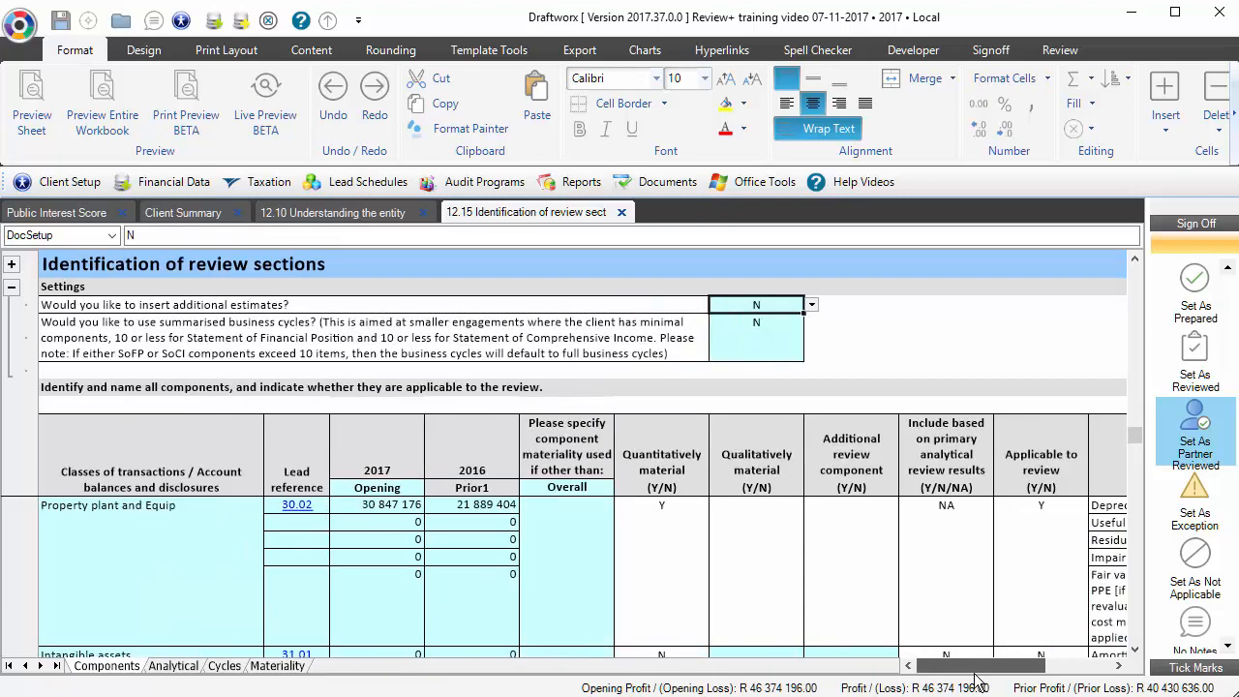
pyautogui.click(731, 321)
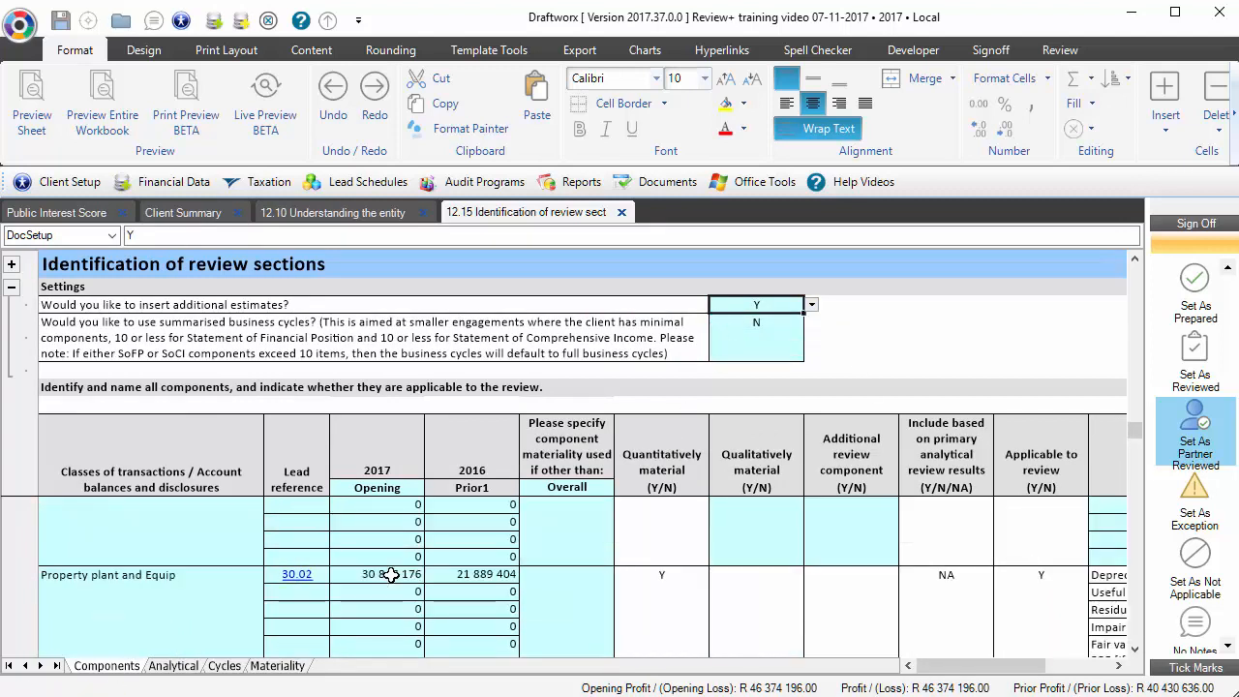
# Examine the additional estimate rows in the Accounting estimates column for Investment property and Property plant and Equip on the Components sheet.
pyautogui.click(1119, 666)
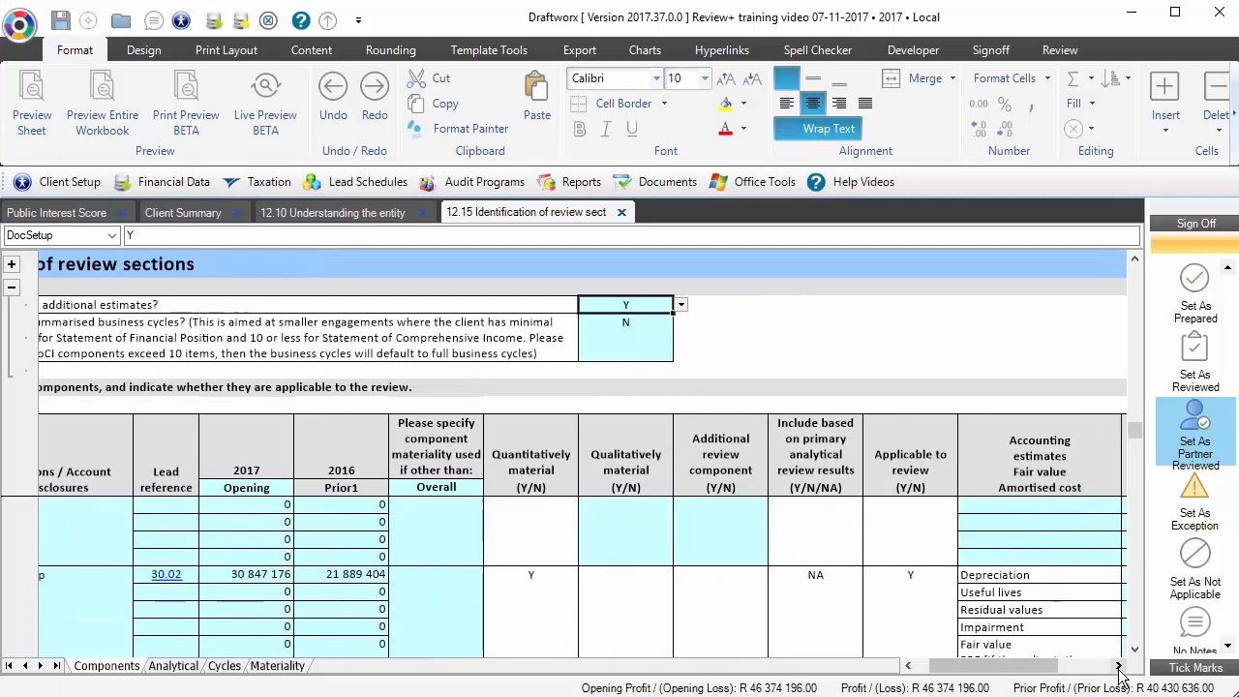
pyautogui.click(1120, 666)
pyautogui.click(911, 539)
pyautogui.press('Up')
pyautogui.press('Up')
pyautogui.press('Up')
pyautogui.press('Up')
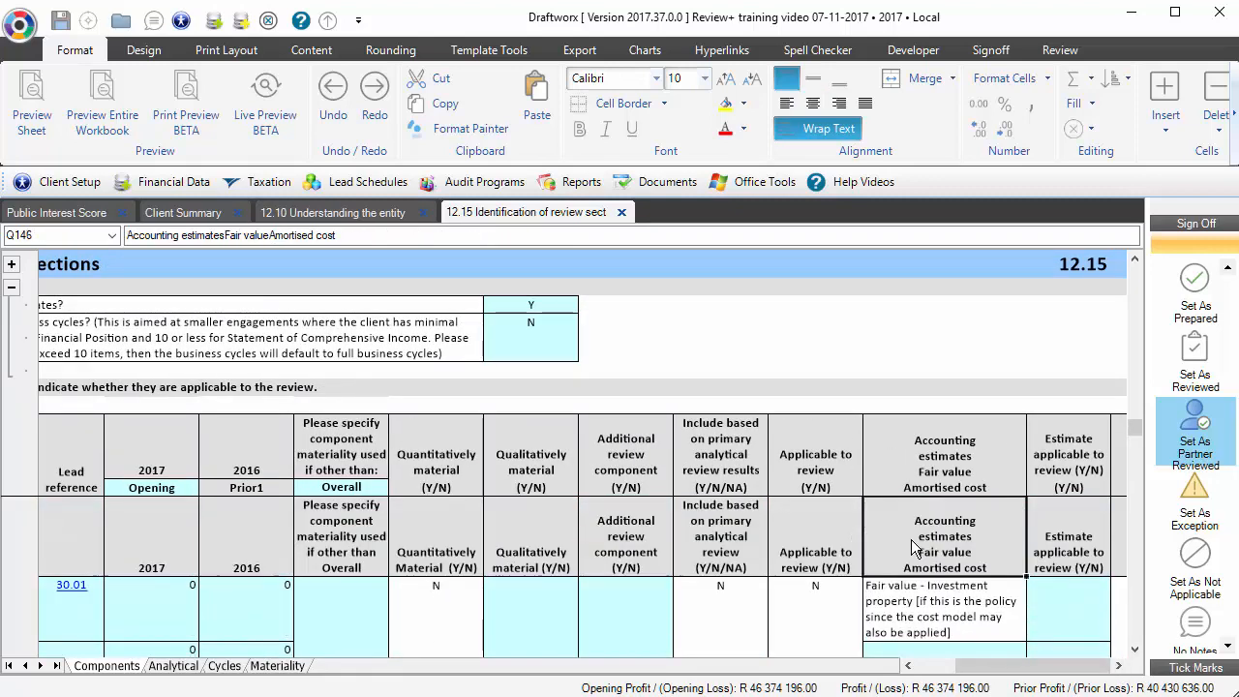
pyautogui.press('Down')
pyautogui.press('Down')
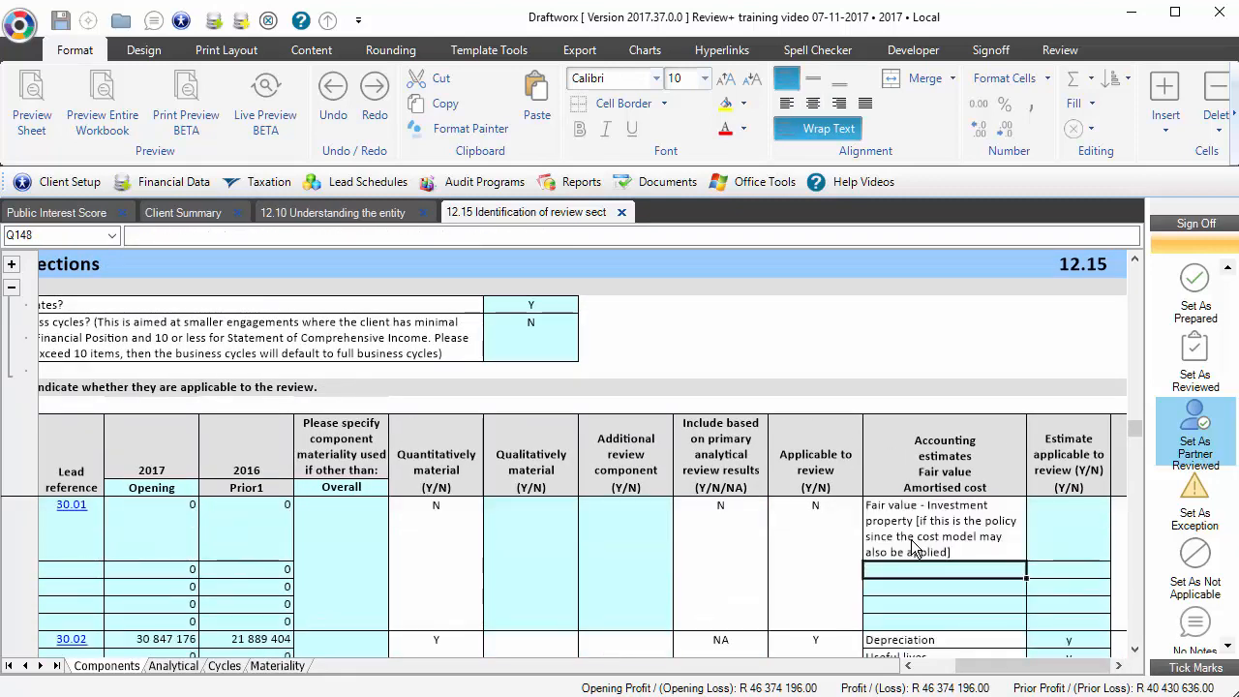
# Set "Would you like to insert additional estimates?" to N in the Components sheet's Settings section.
pyautogui.click(567, 305)
pyautogui.click(586, 305)
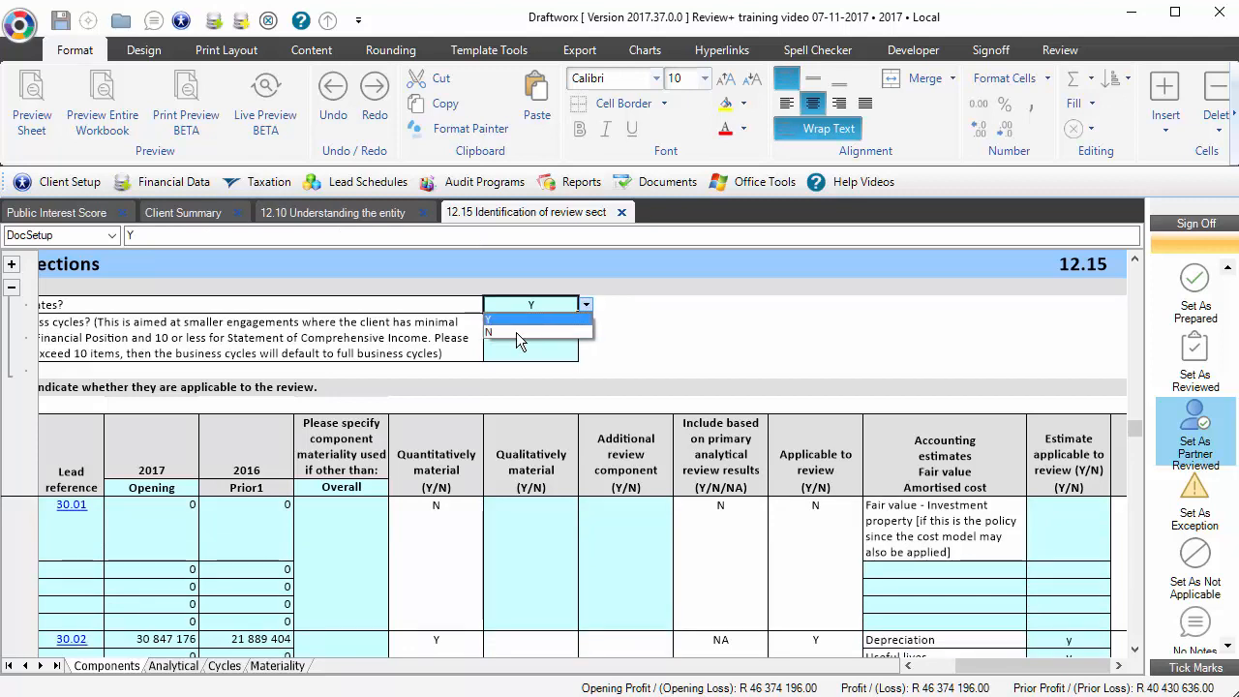
pyautogui.click(516, 332)
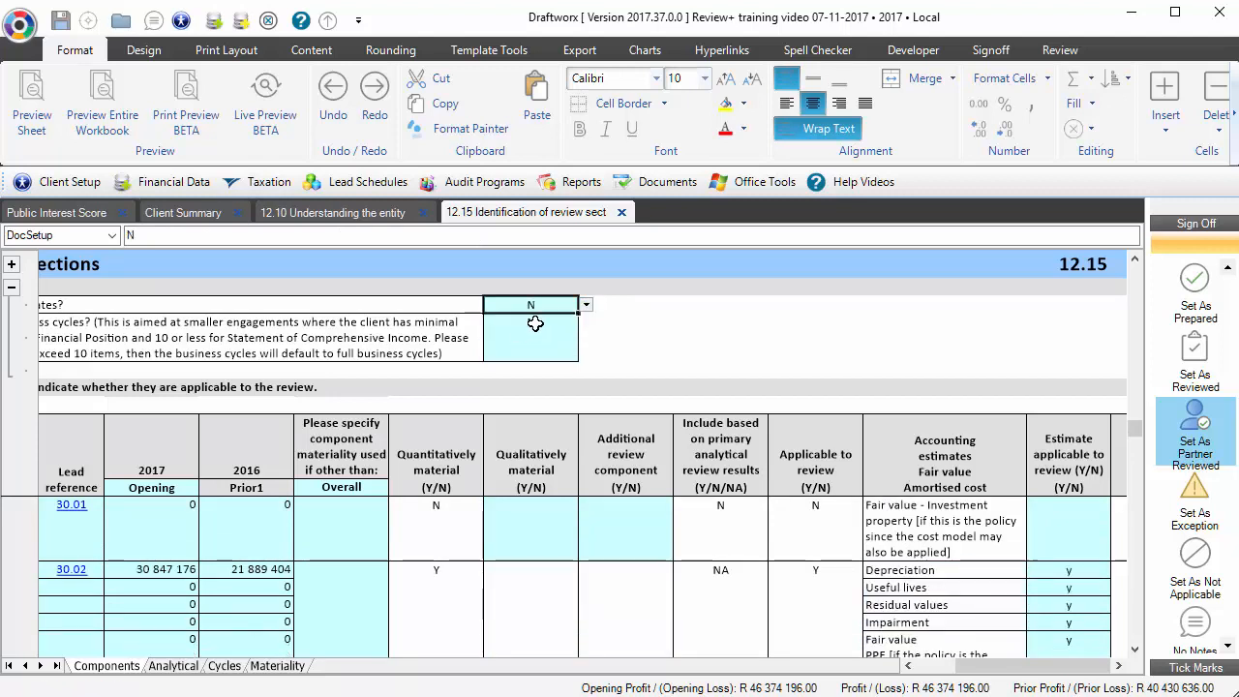
pyautogui.moveTo(940, 666); pyautogui.dragTo(907, 666)
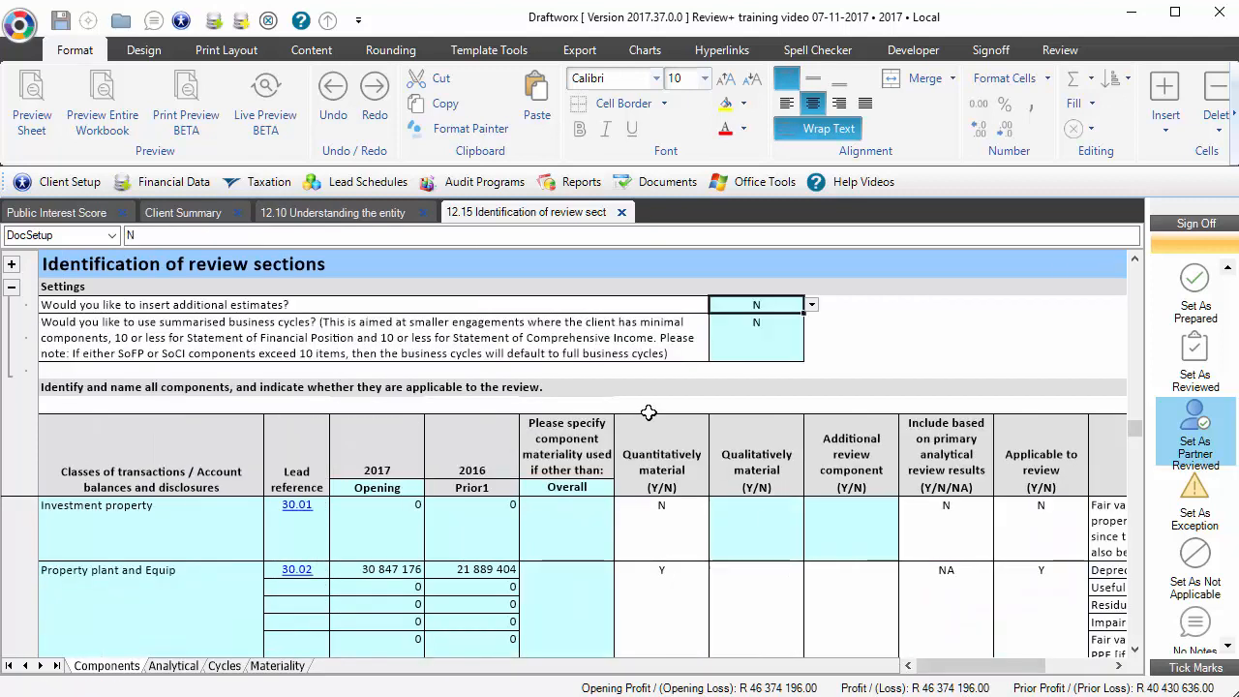
# Review the summarised business cycles setting's wording and the full business cycles on the Cycles sheet, from Trade and other Payables up to Inventory.
pyautogui.click(492, 328)
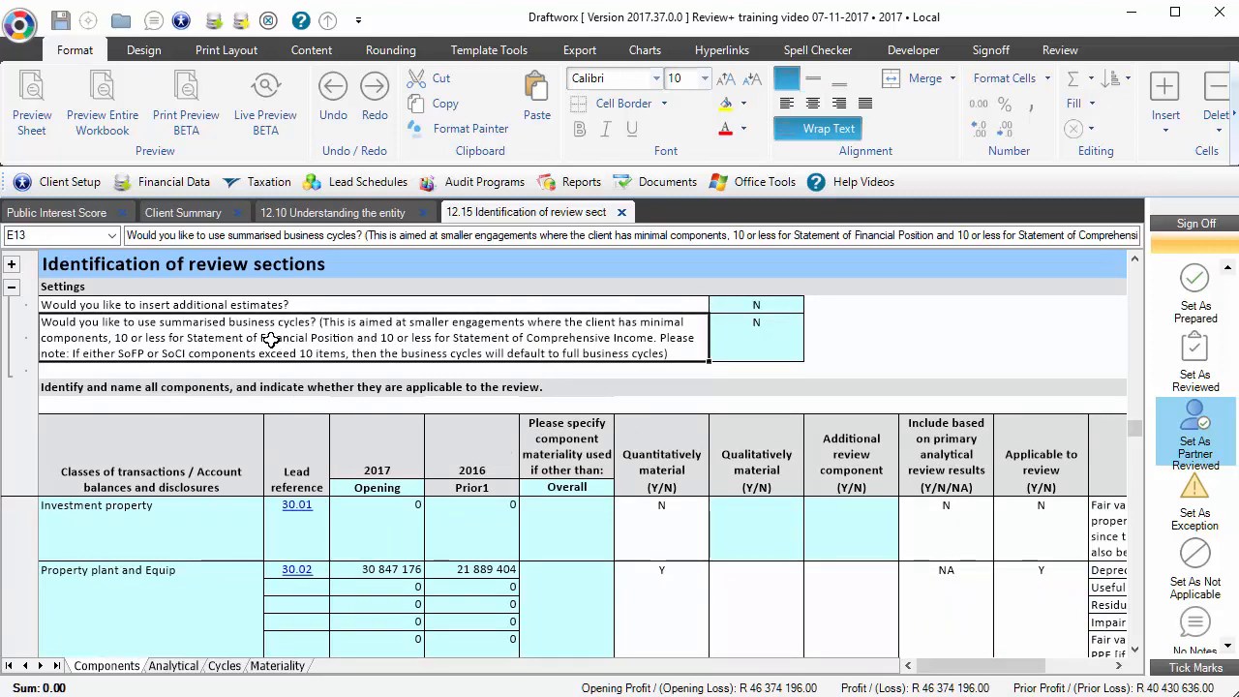
pyautogui.click(224, 666)
pyautogui.scroll(3, 271, 511)
pyautogui.click(141, 595)
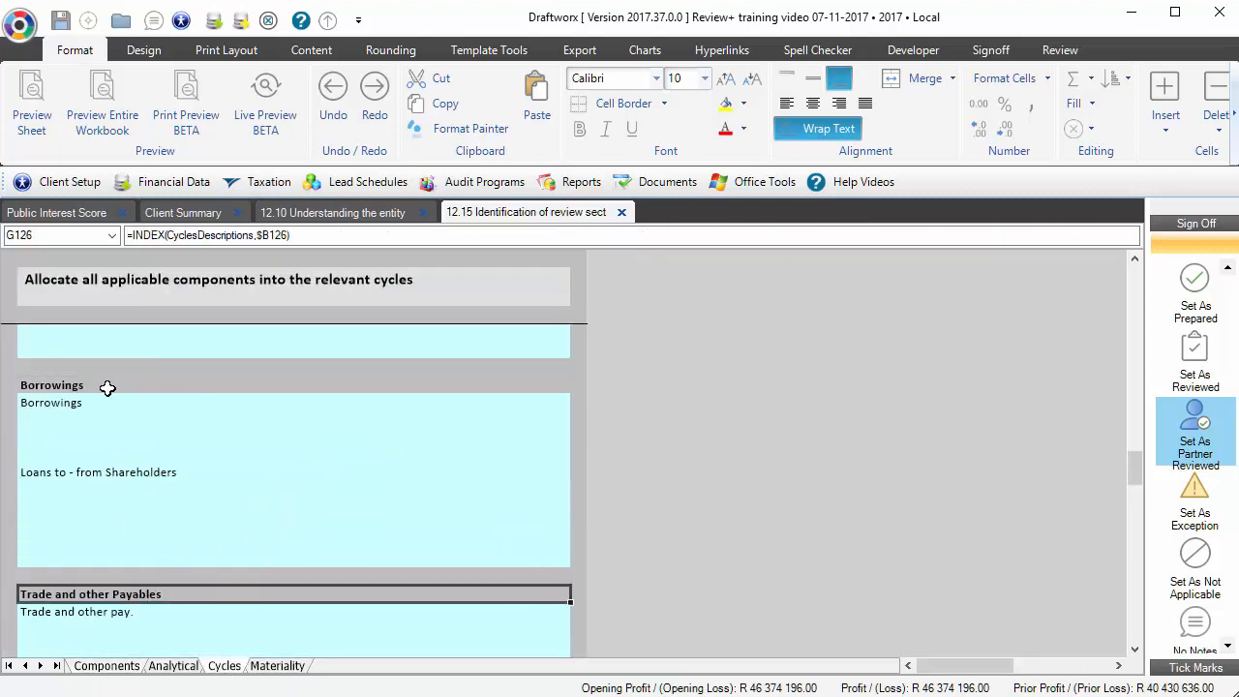
pyautogui.click(107, 386)
pyautogui.scroll(3, 131, 456)
pyautogui.click(107, 338)
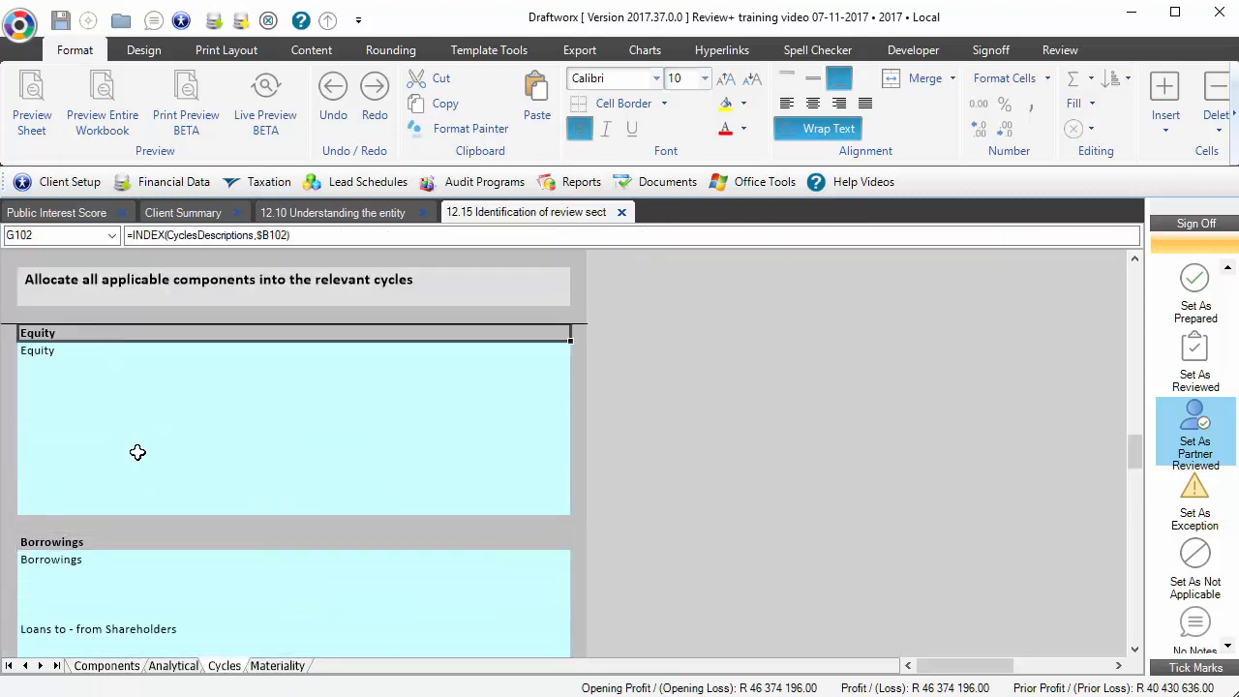
pyautogui.scroll(3, 155, 435)
pyautogui.click(148, 334)
pyautogui.scroll(3, 235, 510)
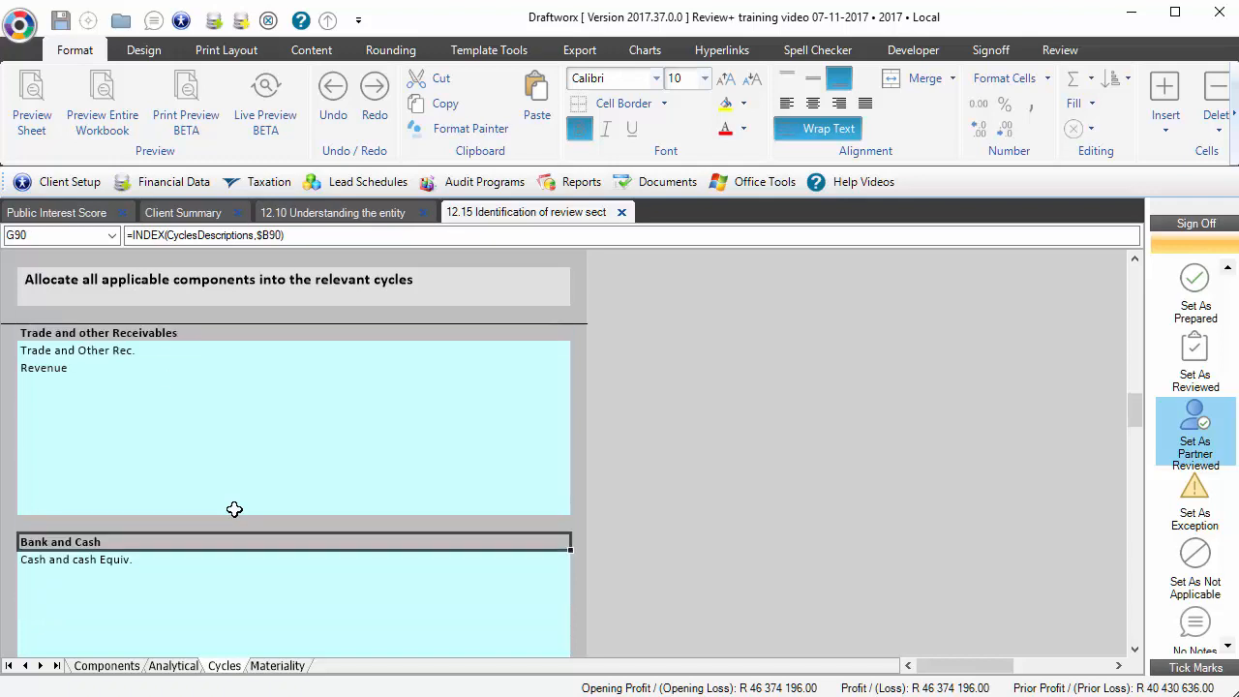
pyautogui.click(192, 338)
pyautogui.scroll(3, 226, 471)
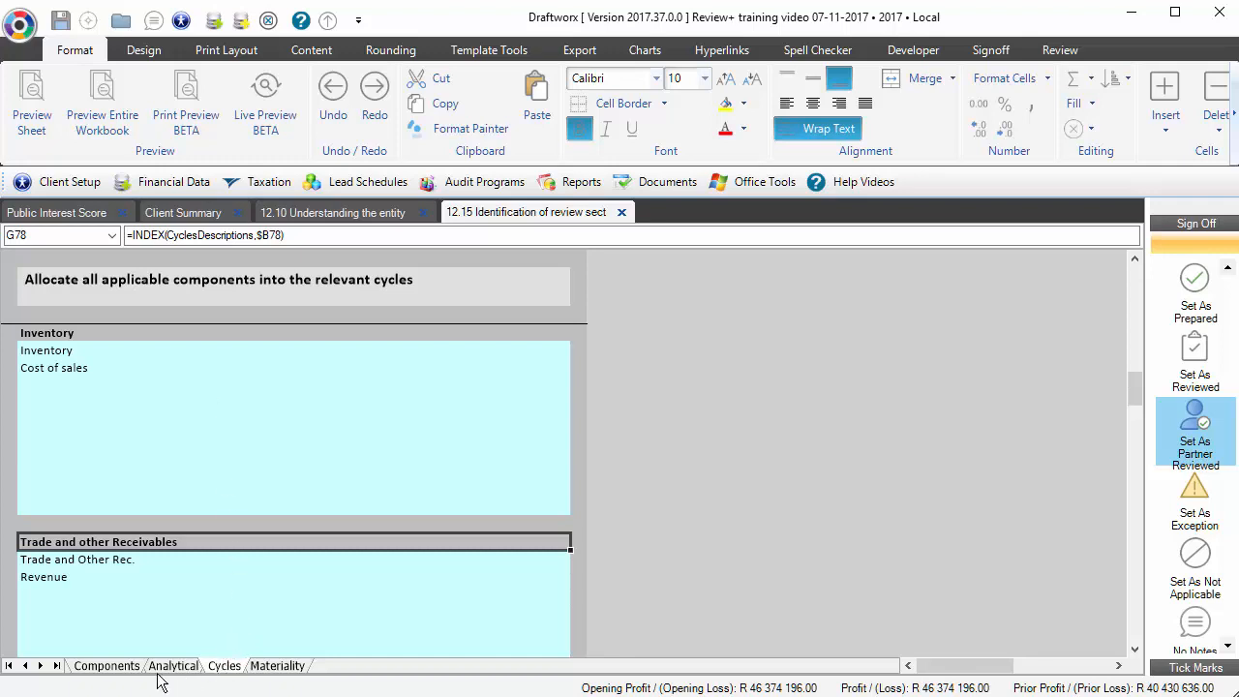
# Set "Would you like to use summarised business cycles?" to Y on the Components sheet.
pyautogui.click(108, 665)
pyautogui.click(775, 334)
pyautogui.click(811, 355)
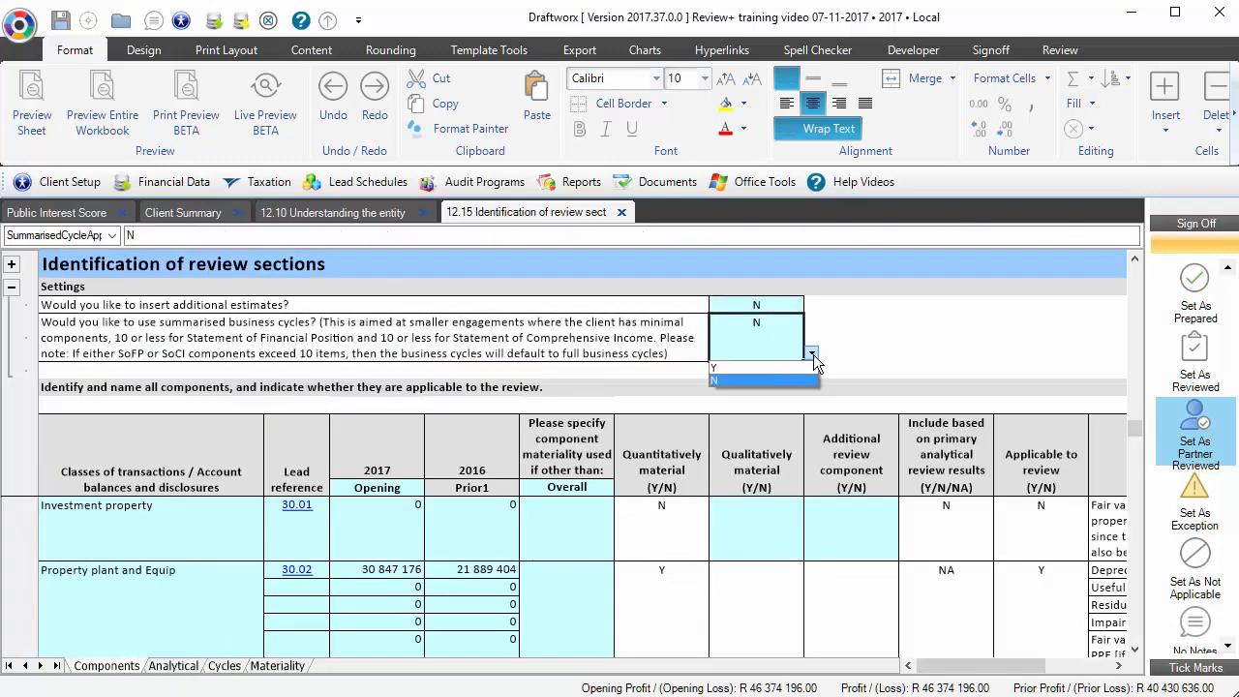
pyautogui.click(716, 378)
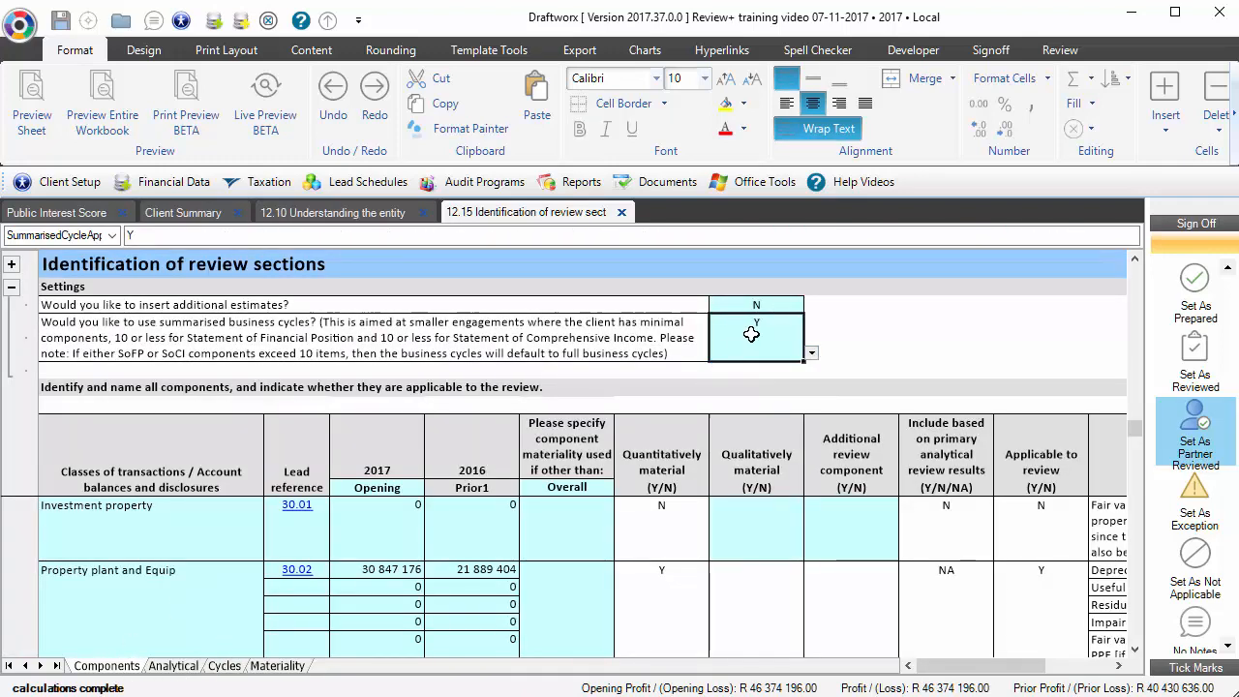
# Examine the component allocations under Statement of Financial Position and Statement of Comprehensive Income on the Cycles sheet.
pyautogui.click(224, 665)
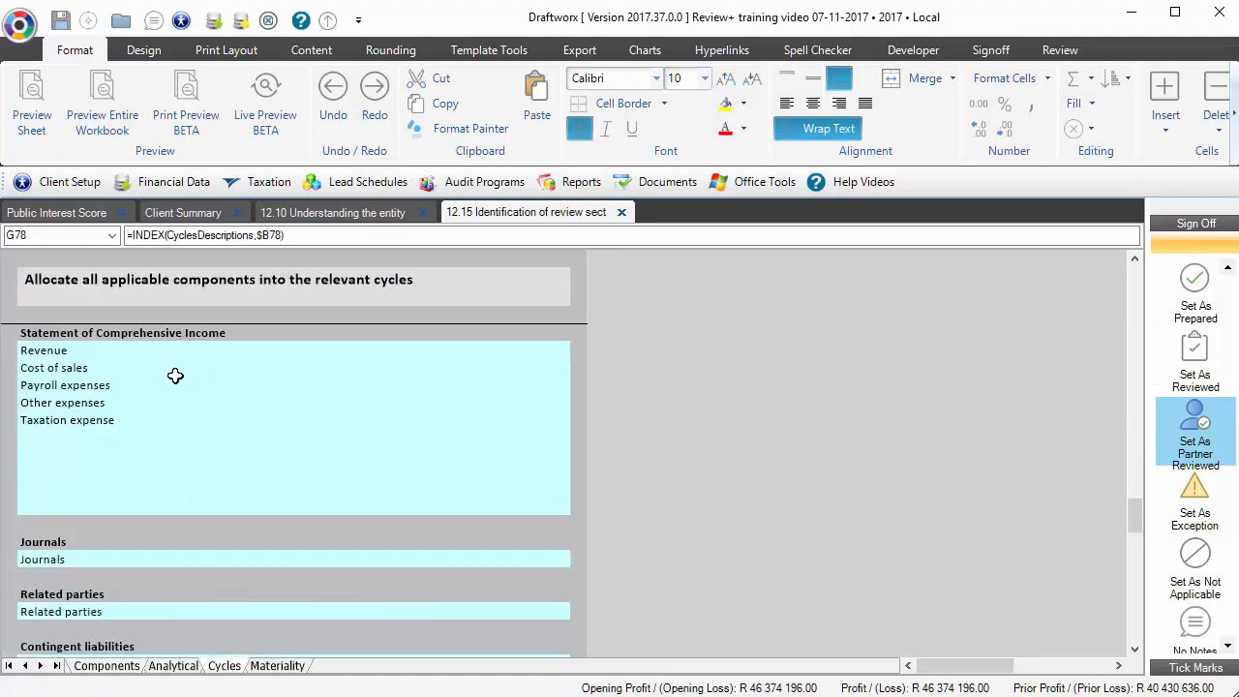
pyautogui.scroll(1, 175, 376)
pyautogui.scroll(3, 175, 377)
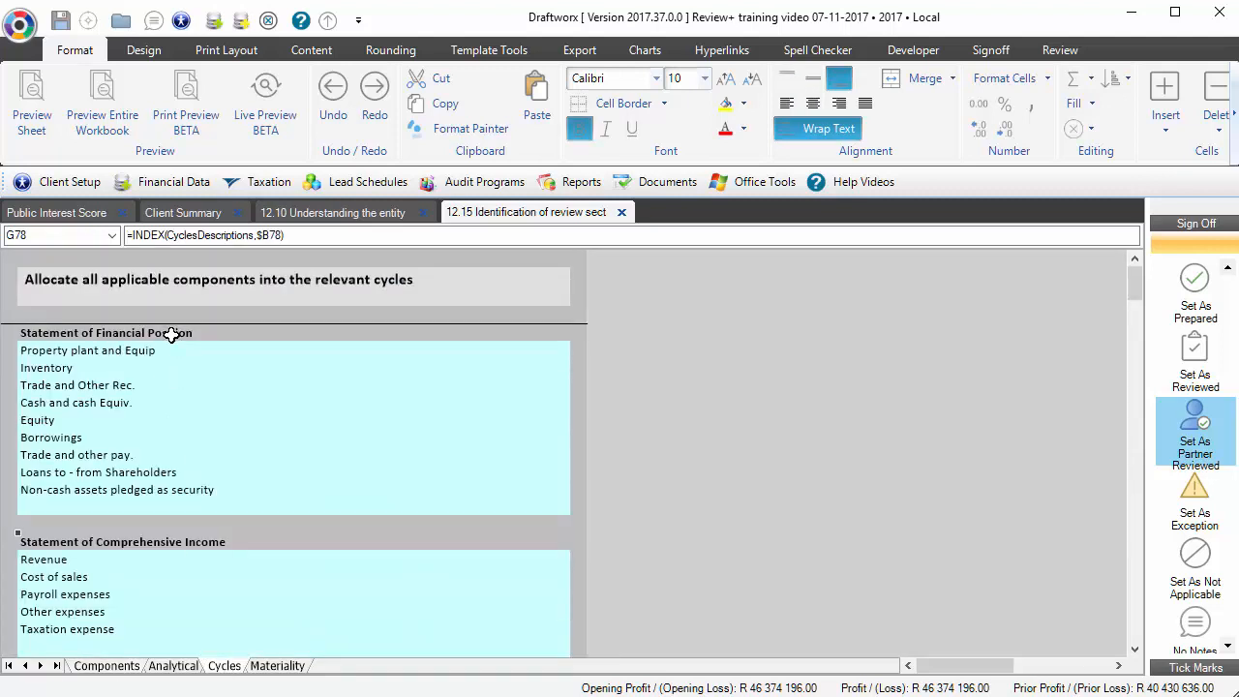
pyautogui.moveTo(166, 333); pyautogui.dragTo(169, 604)
pyautogui.scroll(-1, 165, 492)
pyautogui.click(149, 523)
pyautogui.scroll(-1, 168, 604)
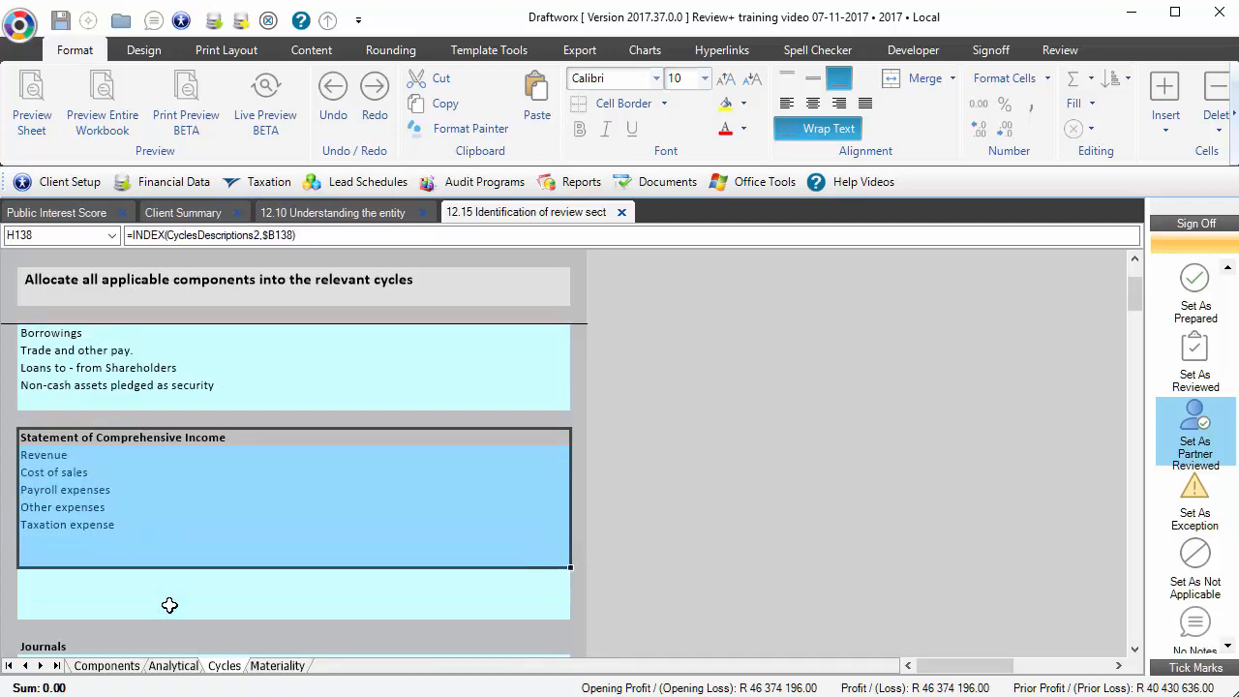
pyautogui.scroll(2, 170, 605)
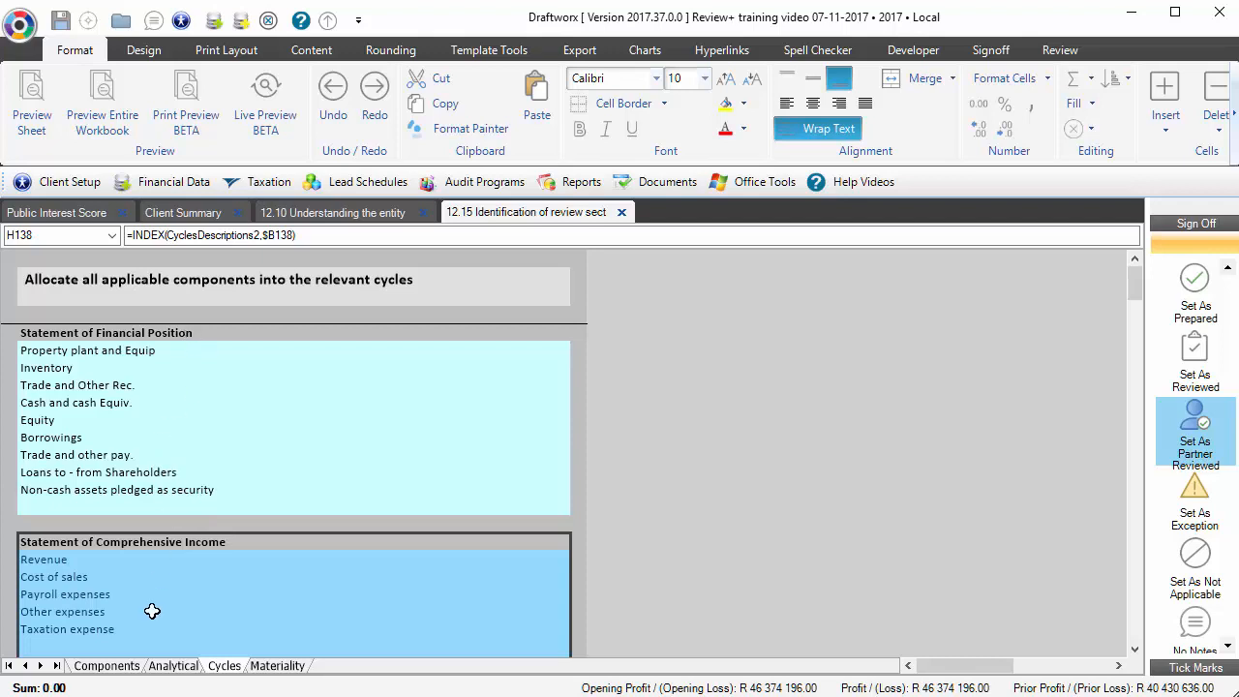
# Switch the summarised business cycles setting on the Components sheet back to N.
pyautogui.click(151, 666)
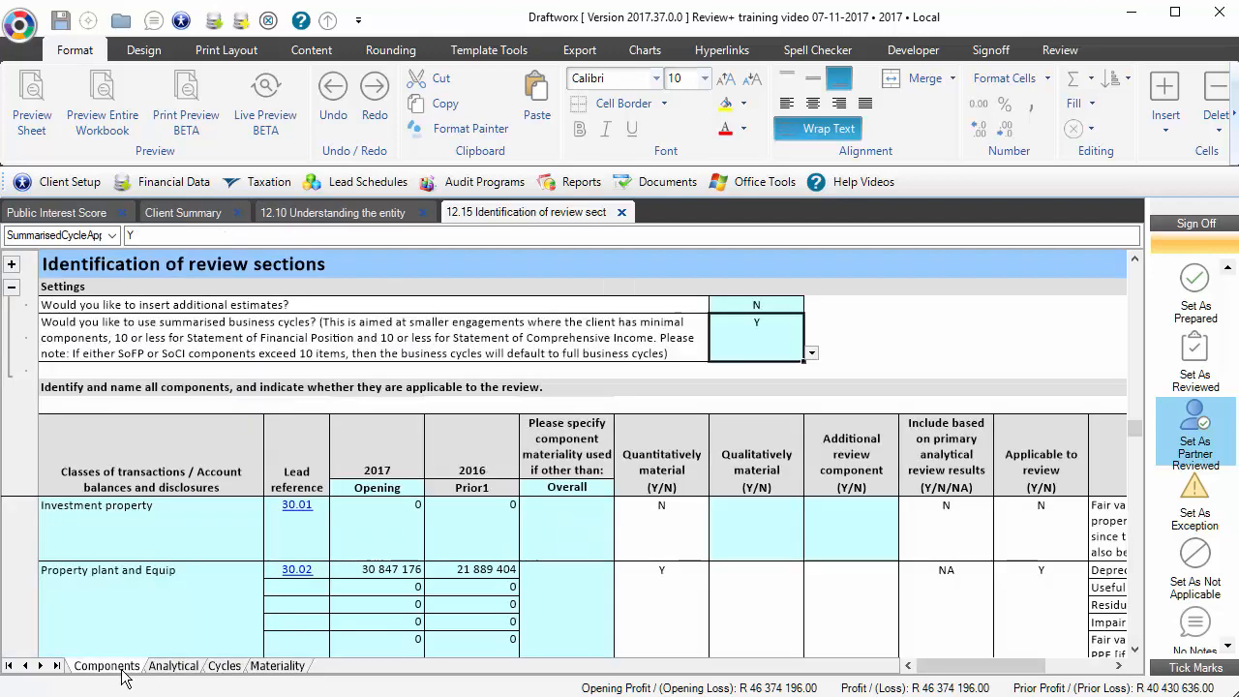
pyautogui.click(811, 355)
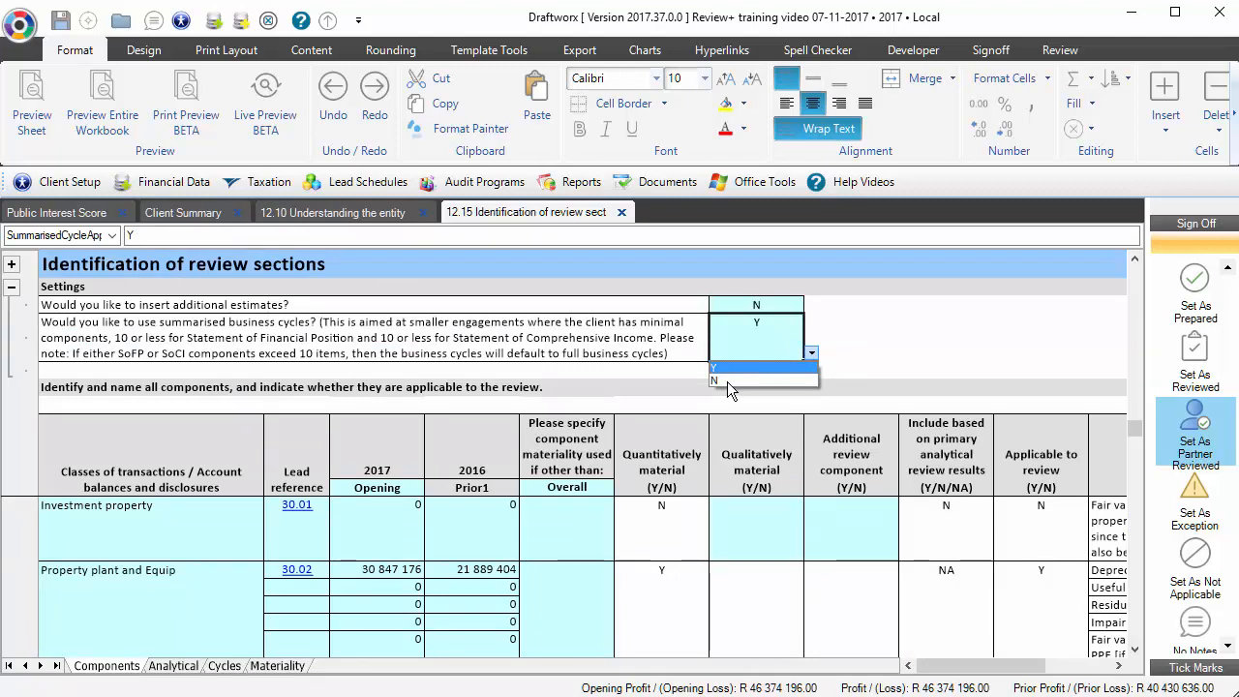
pyautogui.click(728, 382)
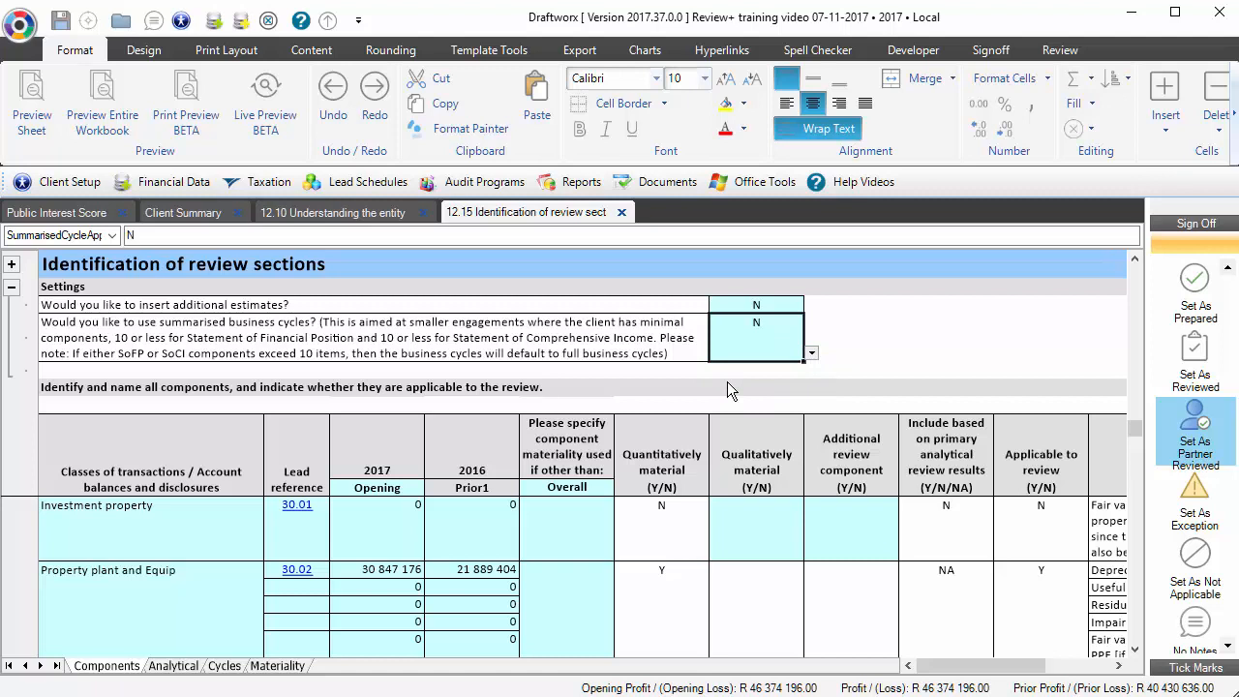